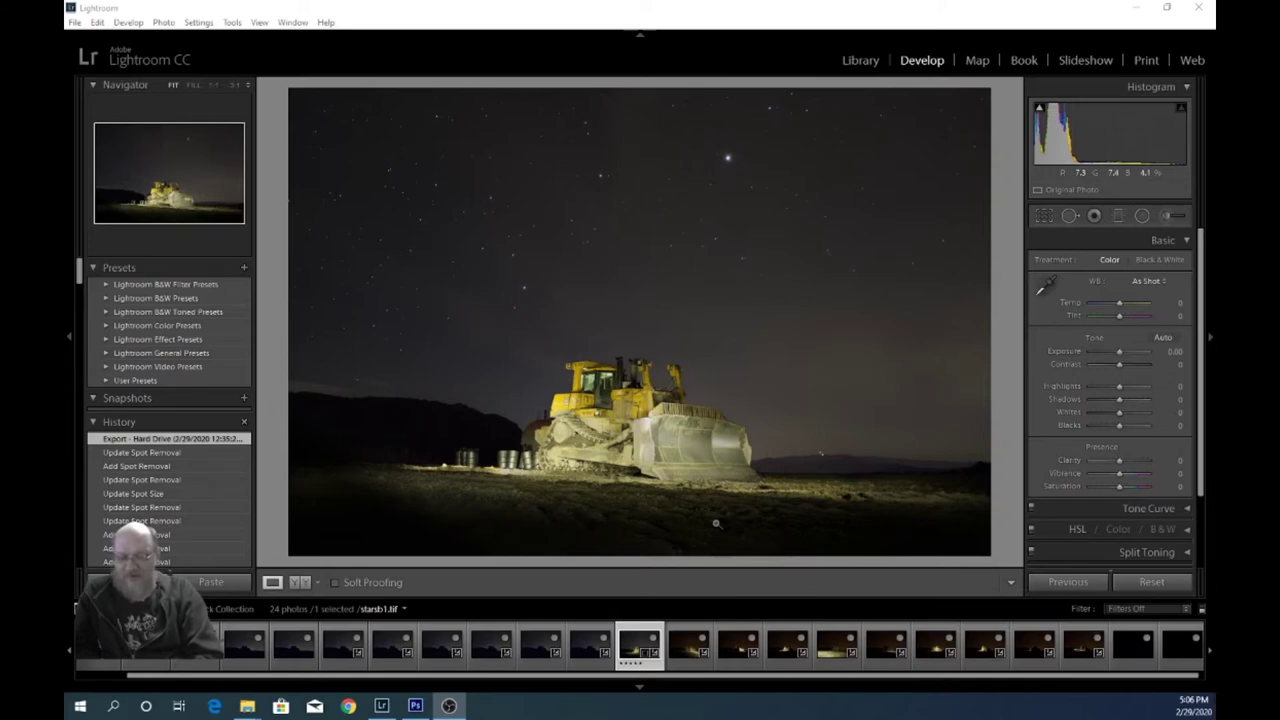
Load _MG_4664.CR2, the dark sky shot with the silhouetted bulldozer, into Develop.
click(586, 654)
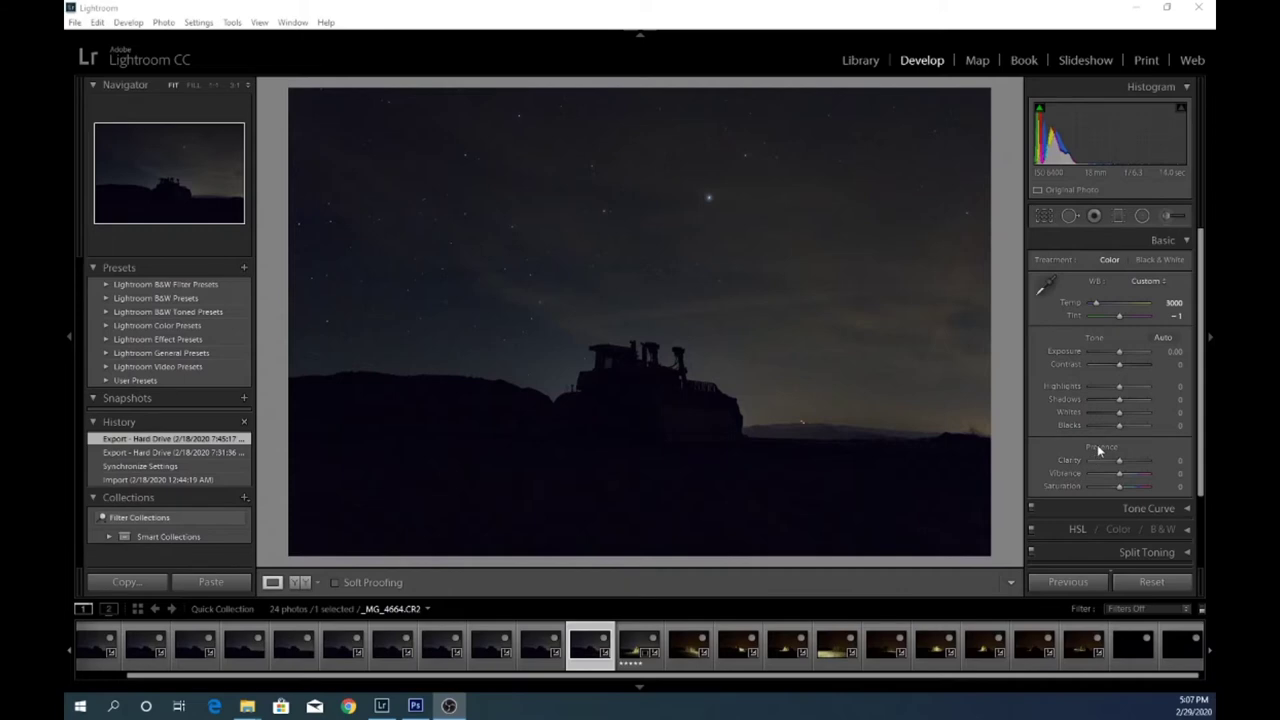
click(1121, 353)
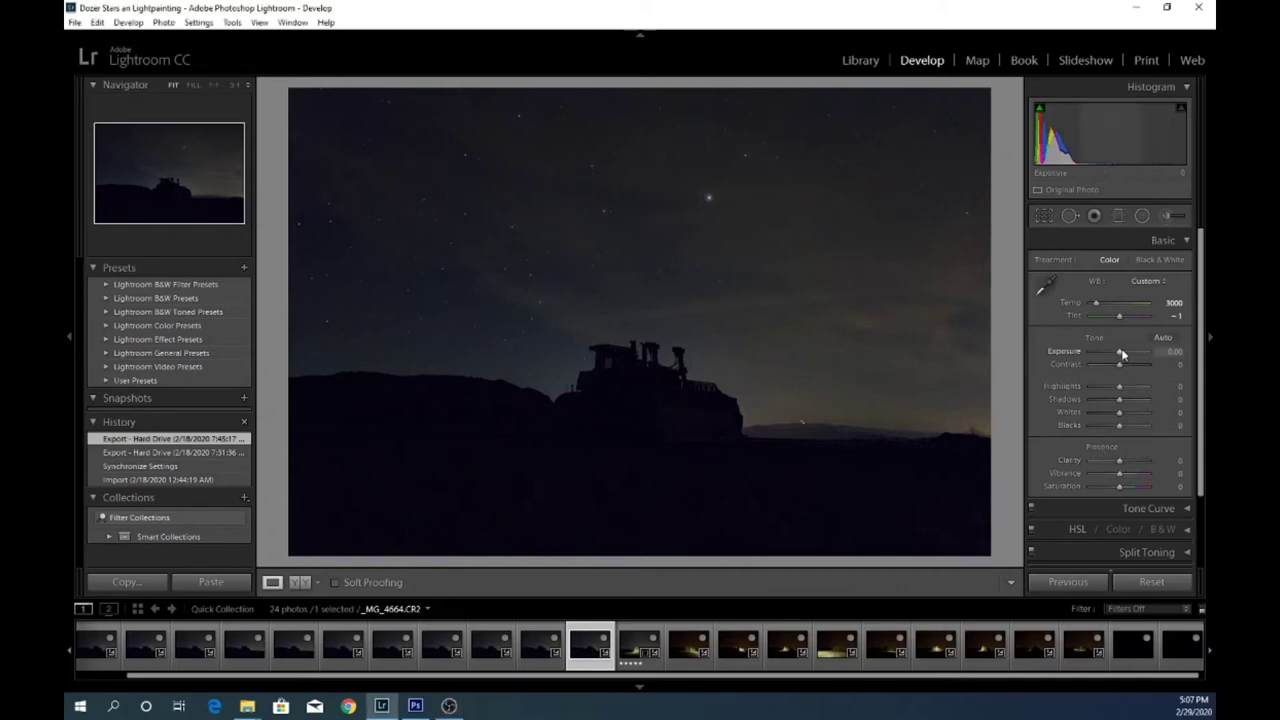
mouse_move(1121, 353)
mouse_down()
mouse_move(1143, 356)
mouse_move(1123, 354)
mouse_up()
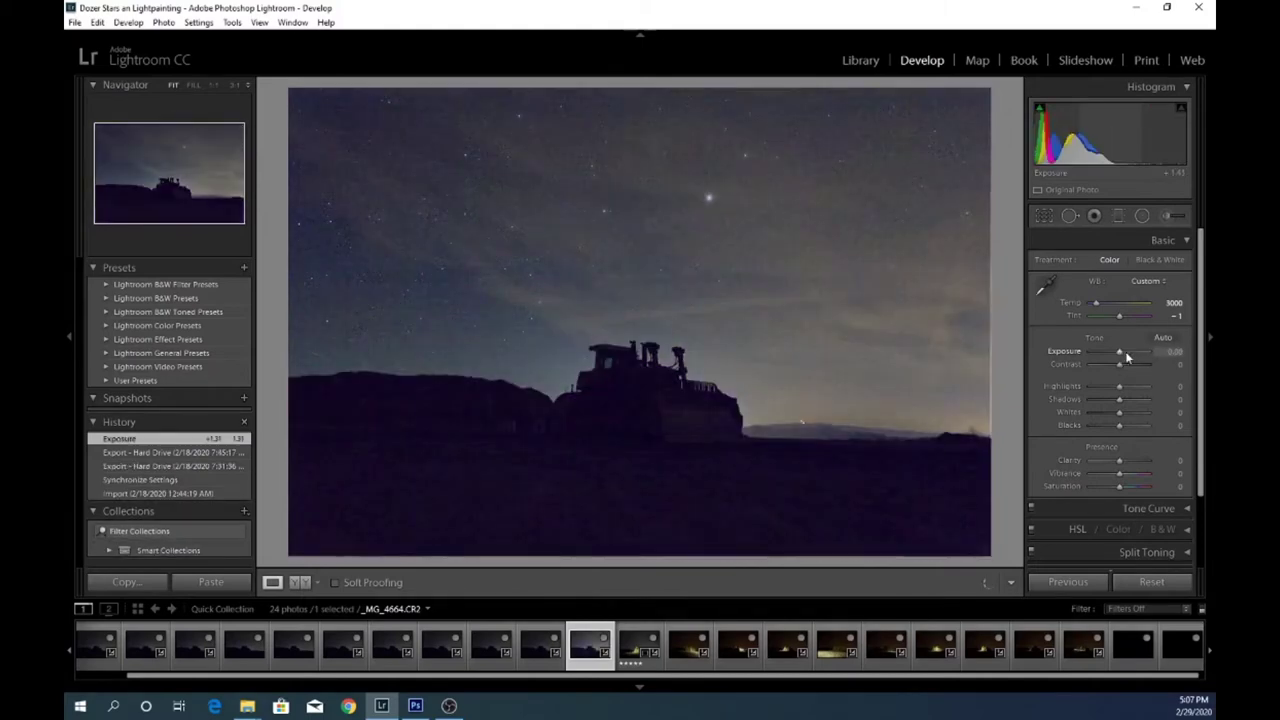
double_click(1125, 351)
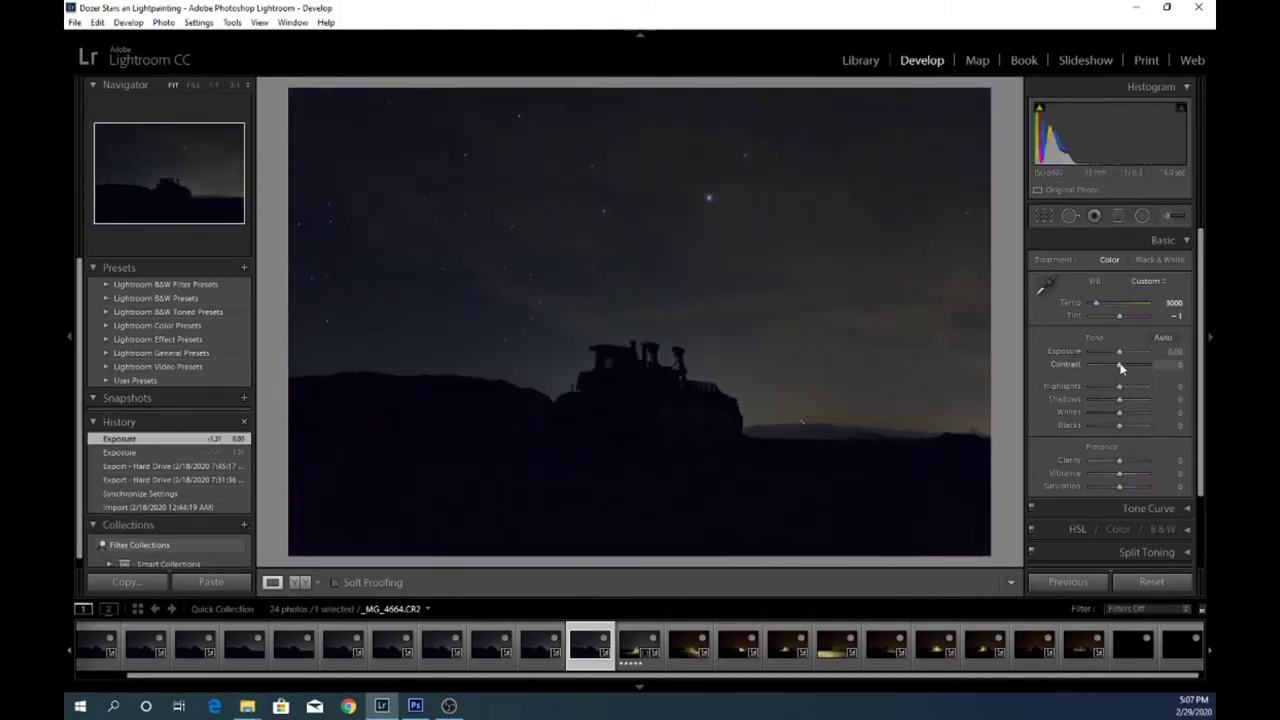
mouse_move(1121, 427)
mouse_down()
mouse_move(1102, 426)
mouse_move(1131, 429)
mouse_up()
double_click(1133, 428)
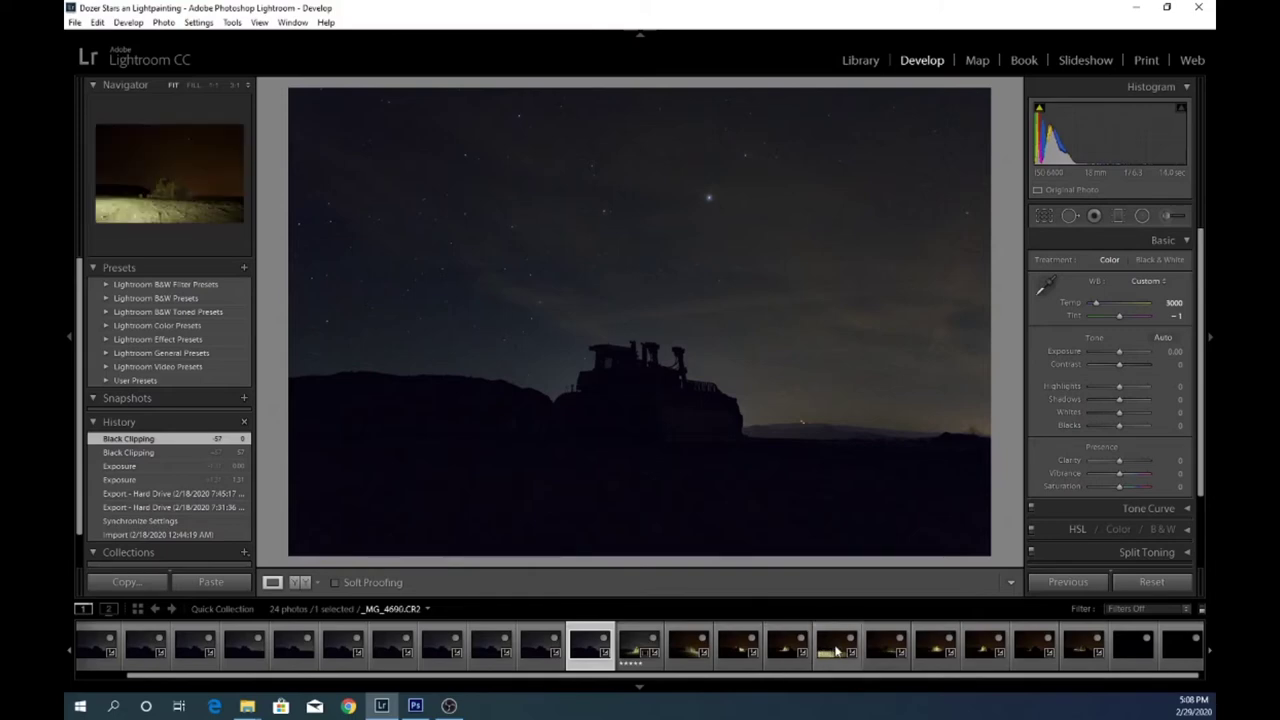
Reset _MG_4693's develop settings and undo it, then open the finished starsb1 composite.
click(836, 645)
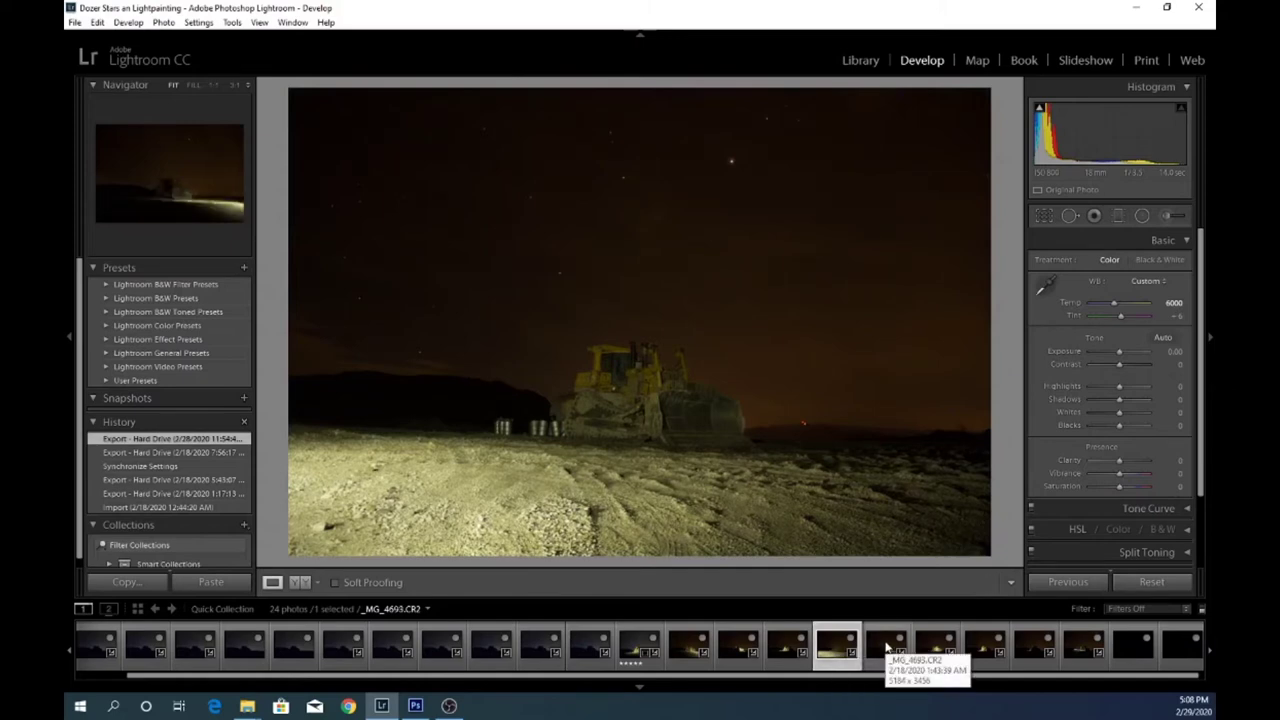
click(1145, 582)
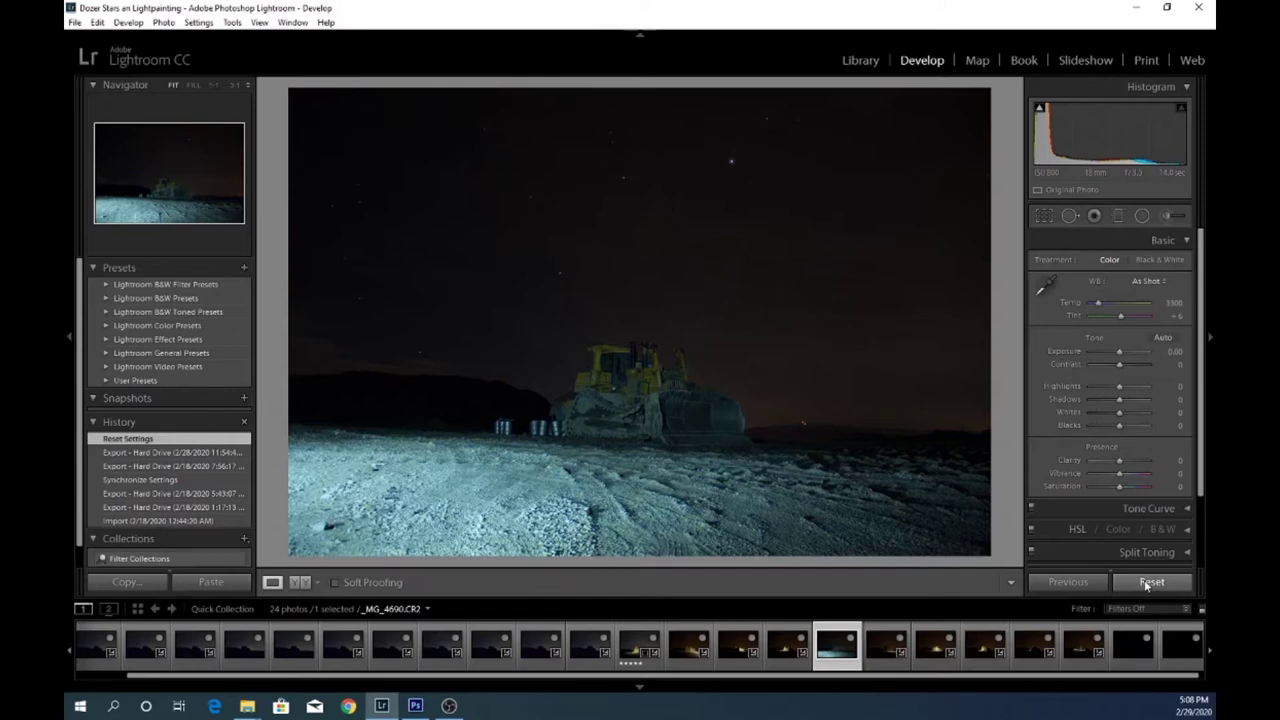
key(ctrl+z)
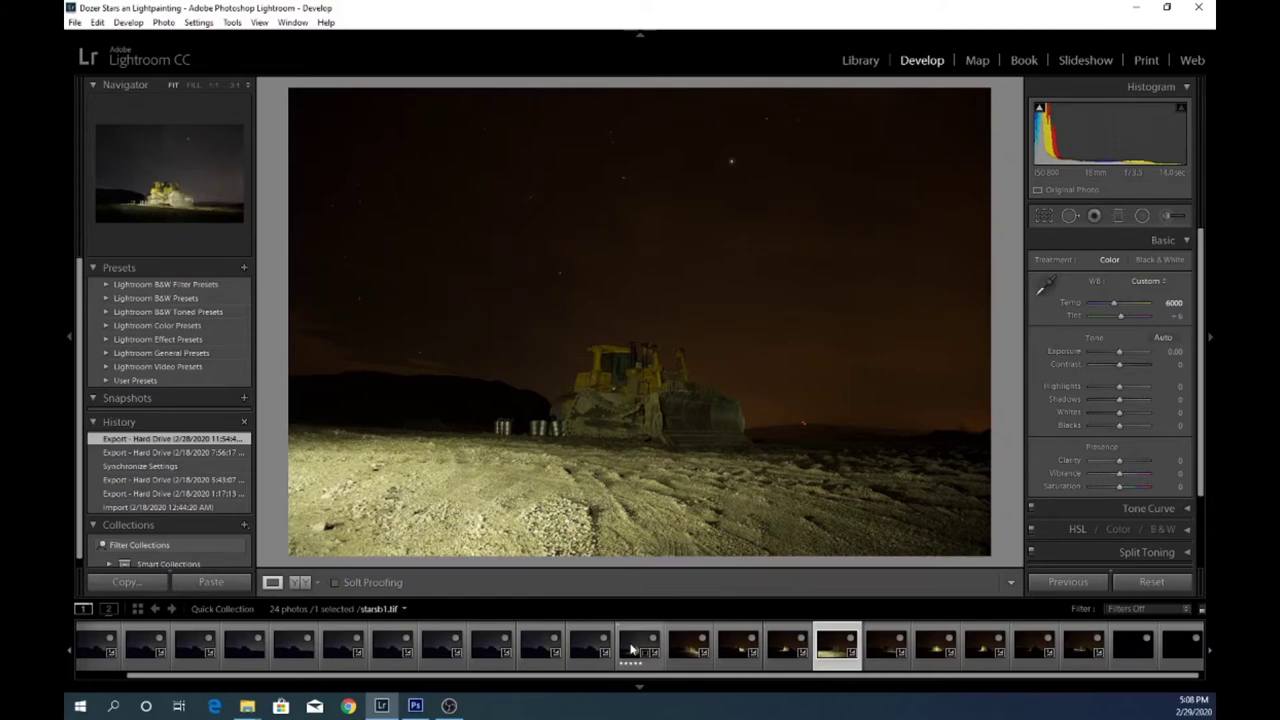
click(631, 650)
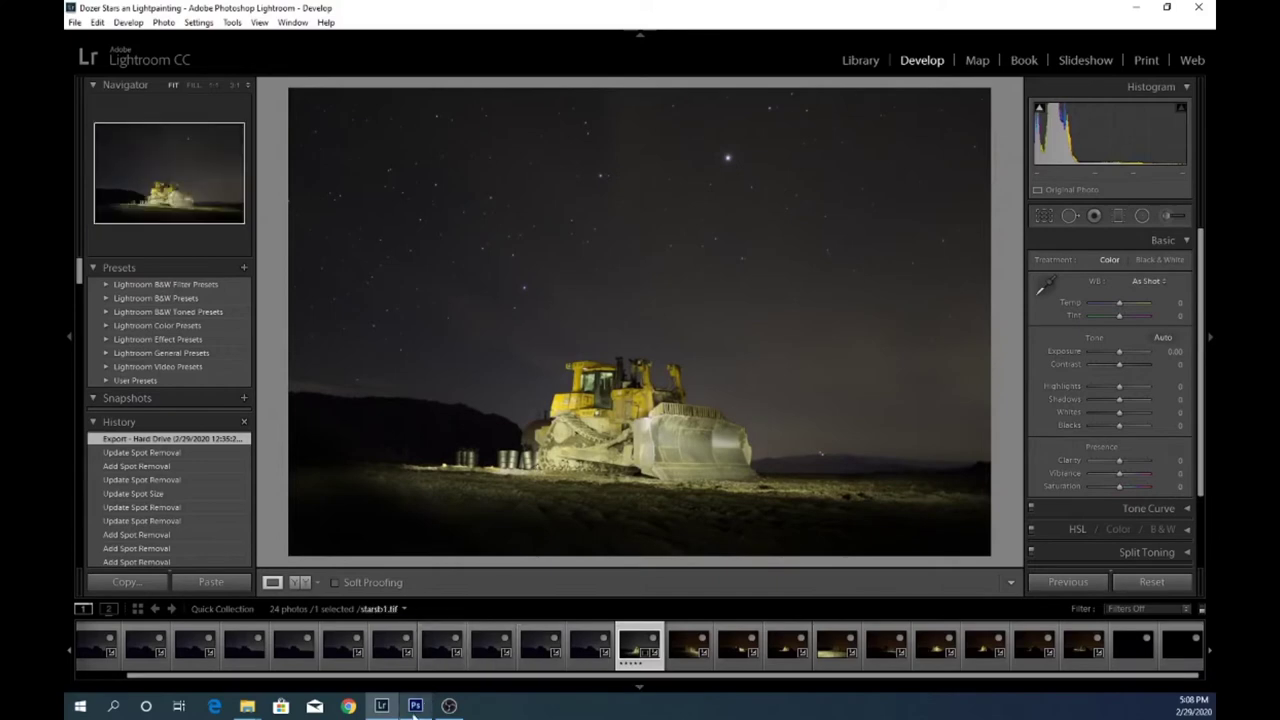
In Photoshop, hide and re-show the CR2 exposure layers to compare against the night-sky base.
mouse_move(415, 708)
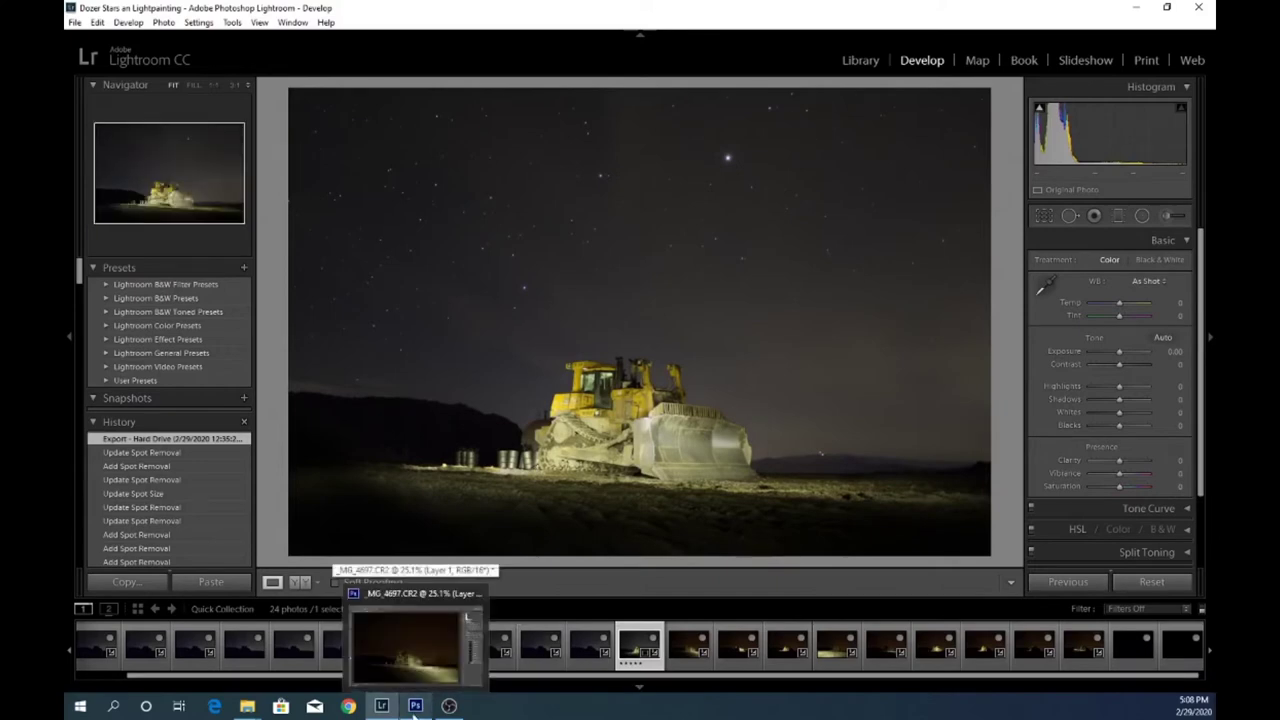
click(414, 710)
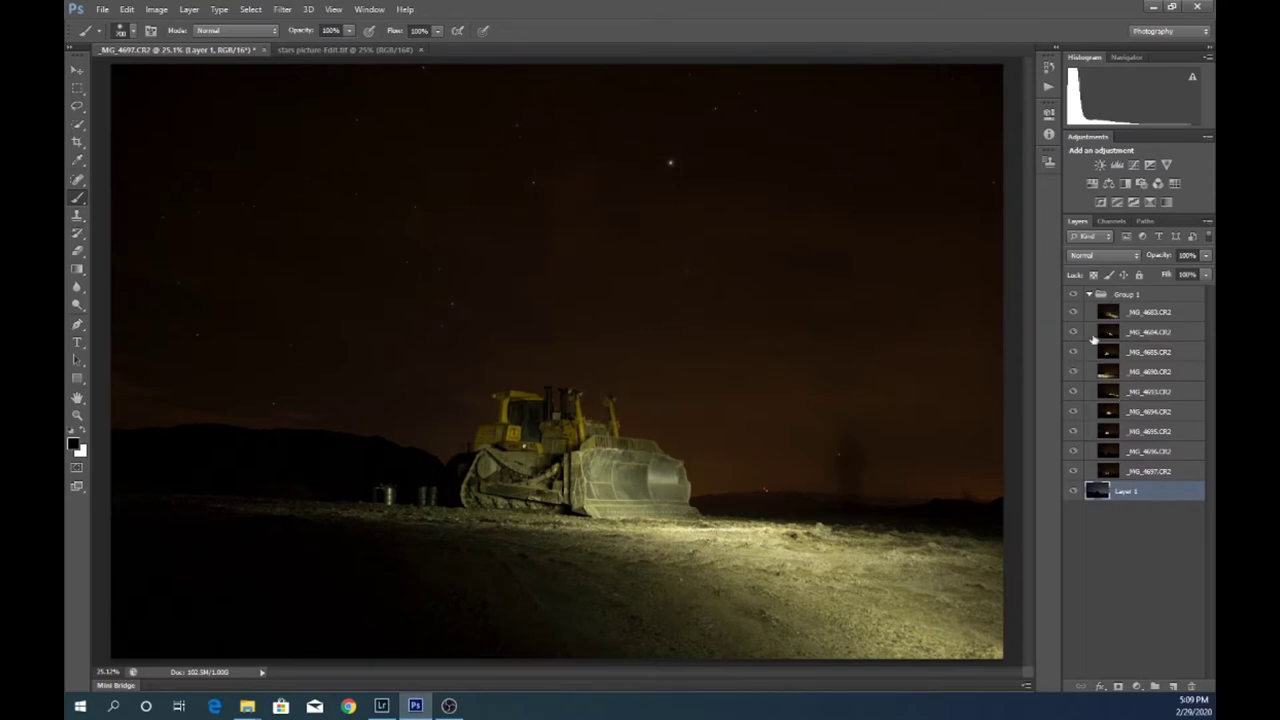
drag(1072, 311, 1073, 466)
click(1073, 471)
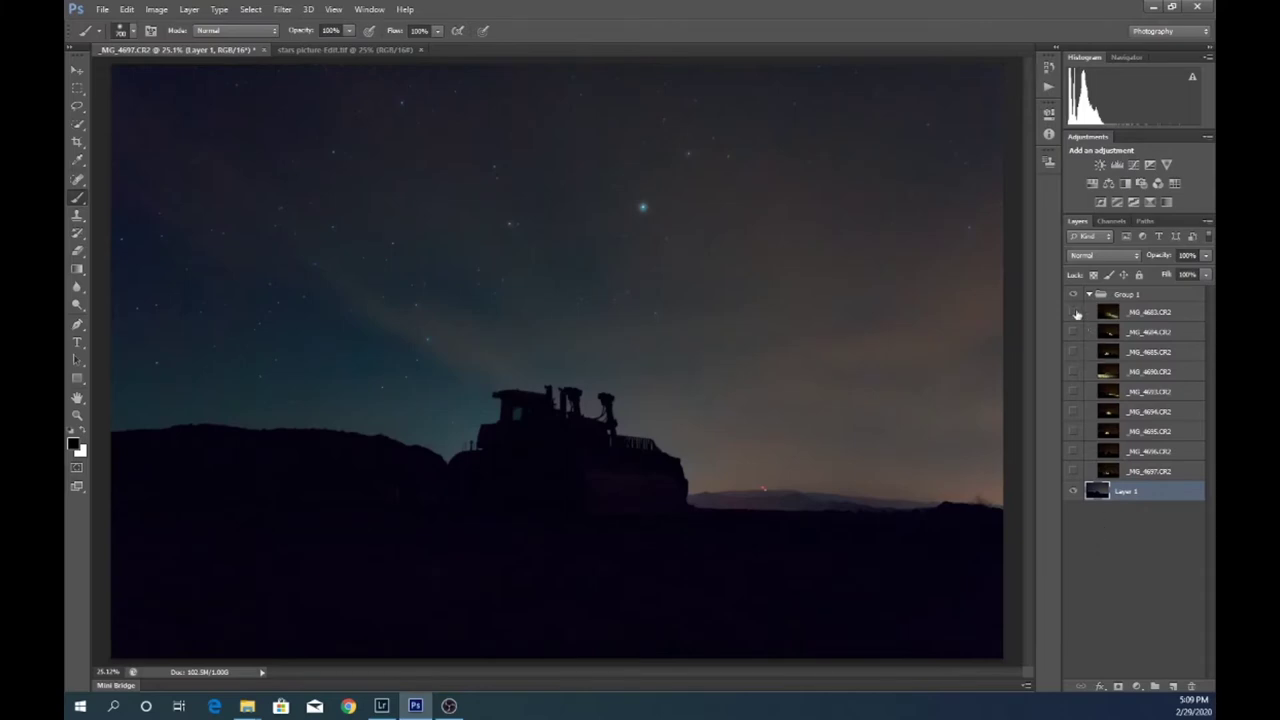
drag(1075, 312, 1076, 491)
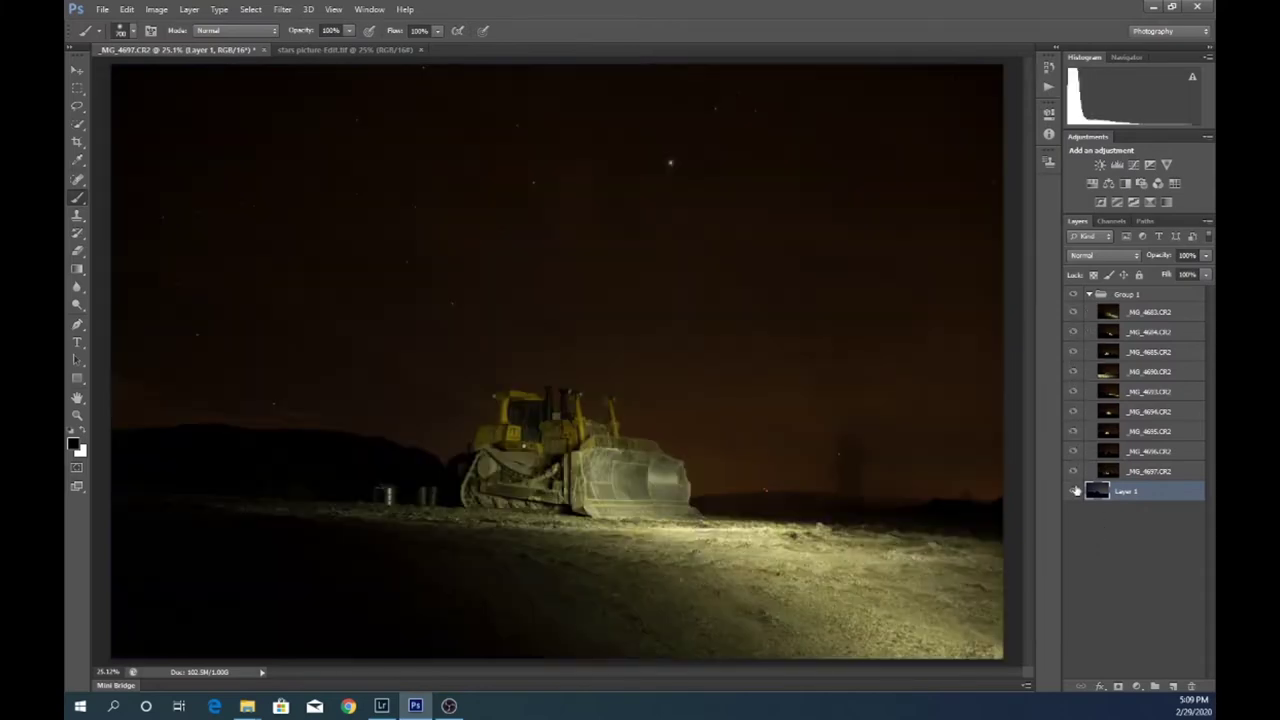
Select all nine CR2 exposure layers, _MG_4683 through _MG_4697, and bring up the blend modes.
click(1110, 314)
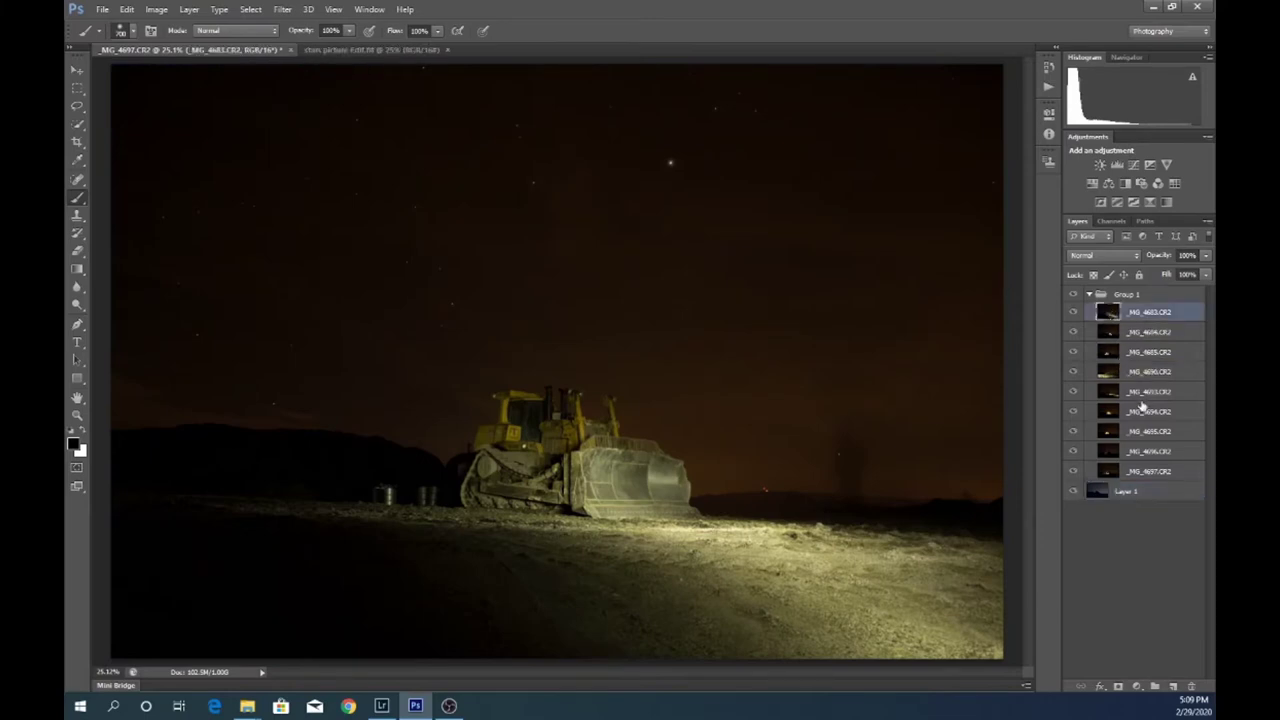
shift+click(1114, 473)
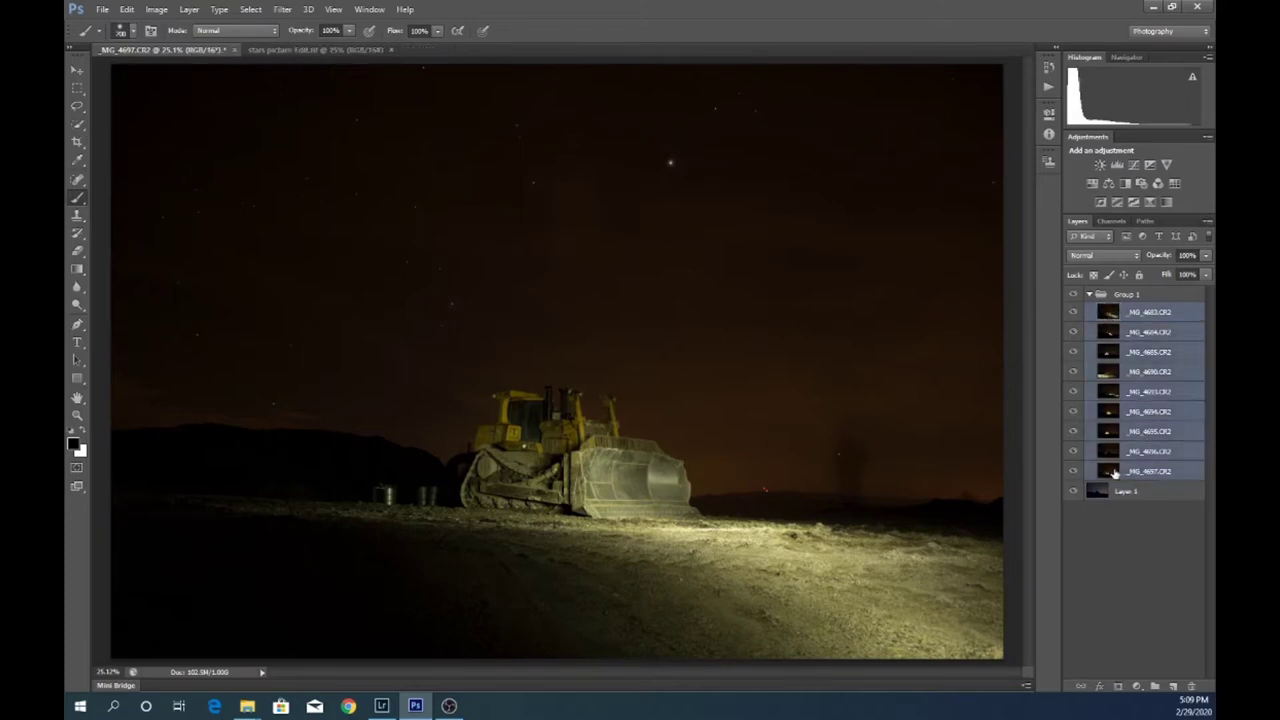
click(1136, 256)
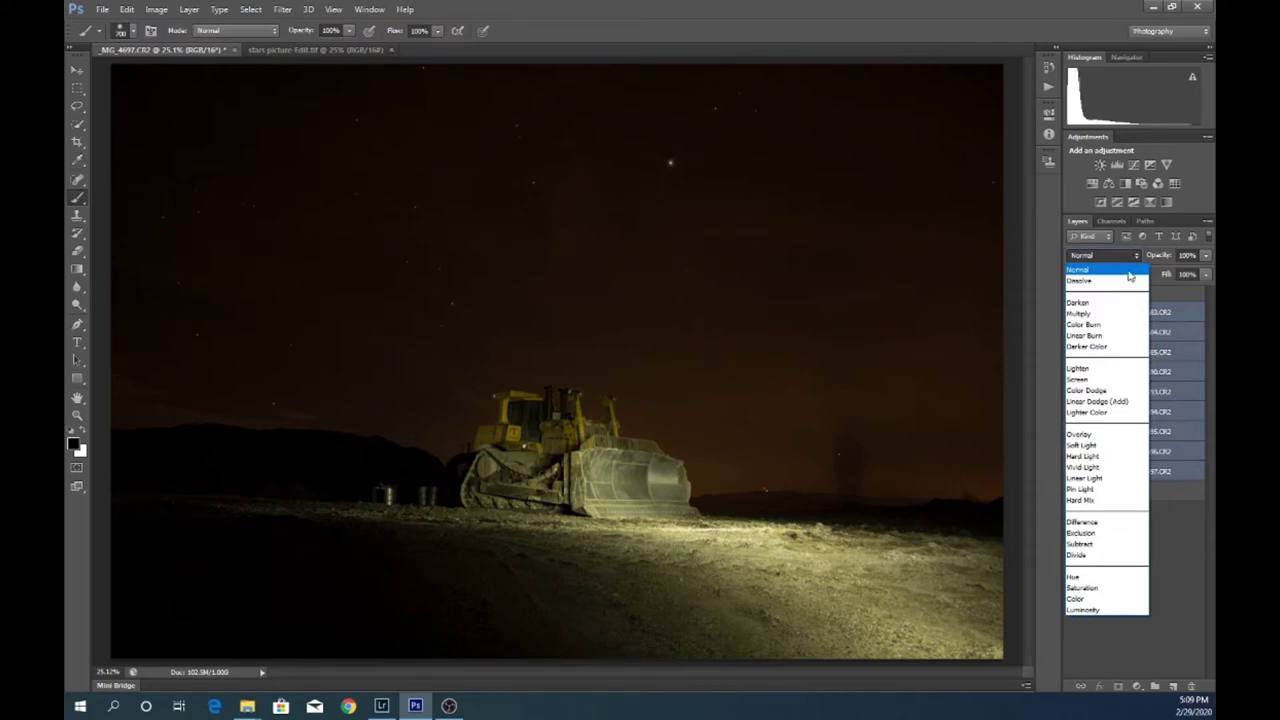
Set the nine layers to Lighten, then hide _MG_4683 through _MG_4696, keeping _MG_4697 selected.
click(1078, 370)
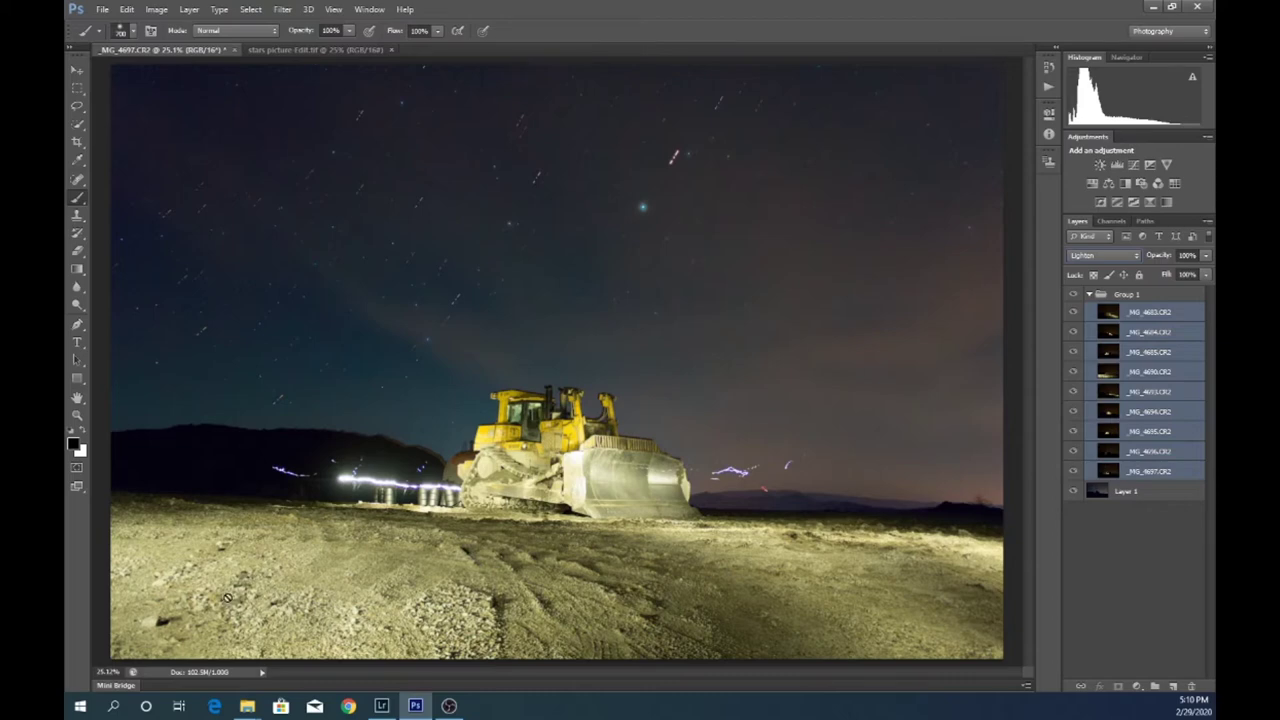
click(1152, 472)
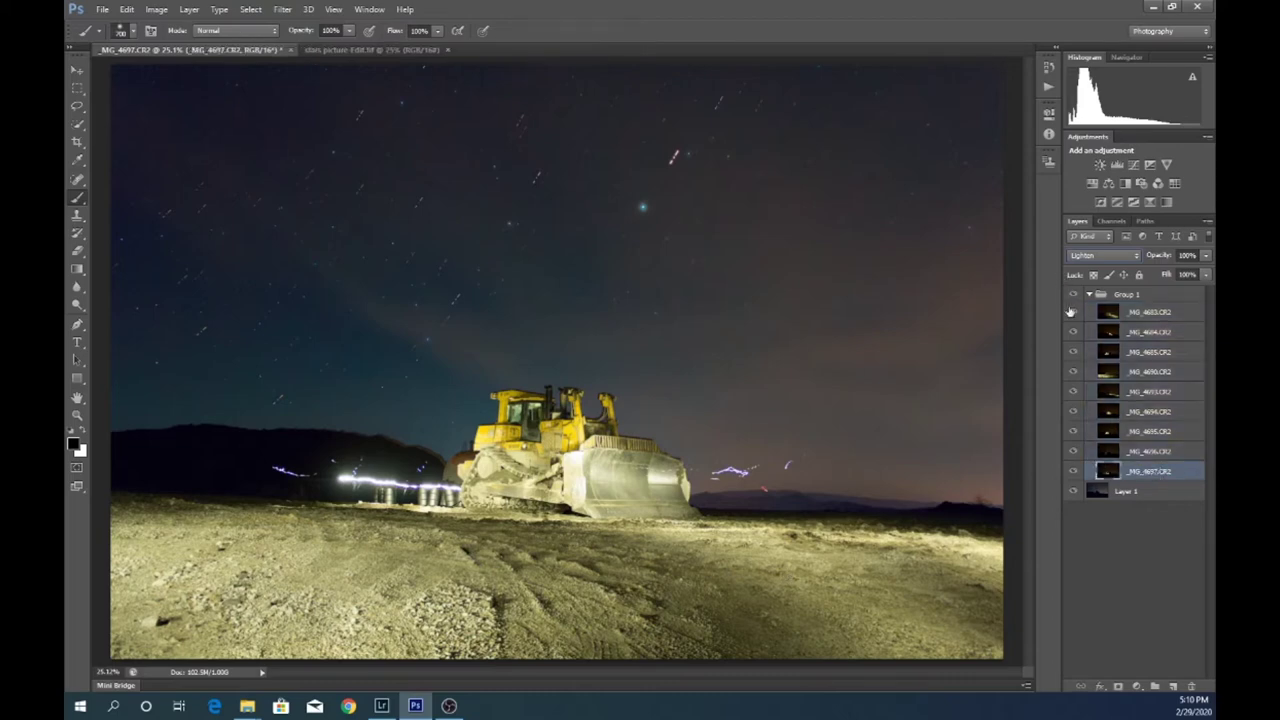
drag(1072, 314, 1076, 444)
click(1074, 452)
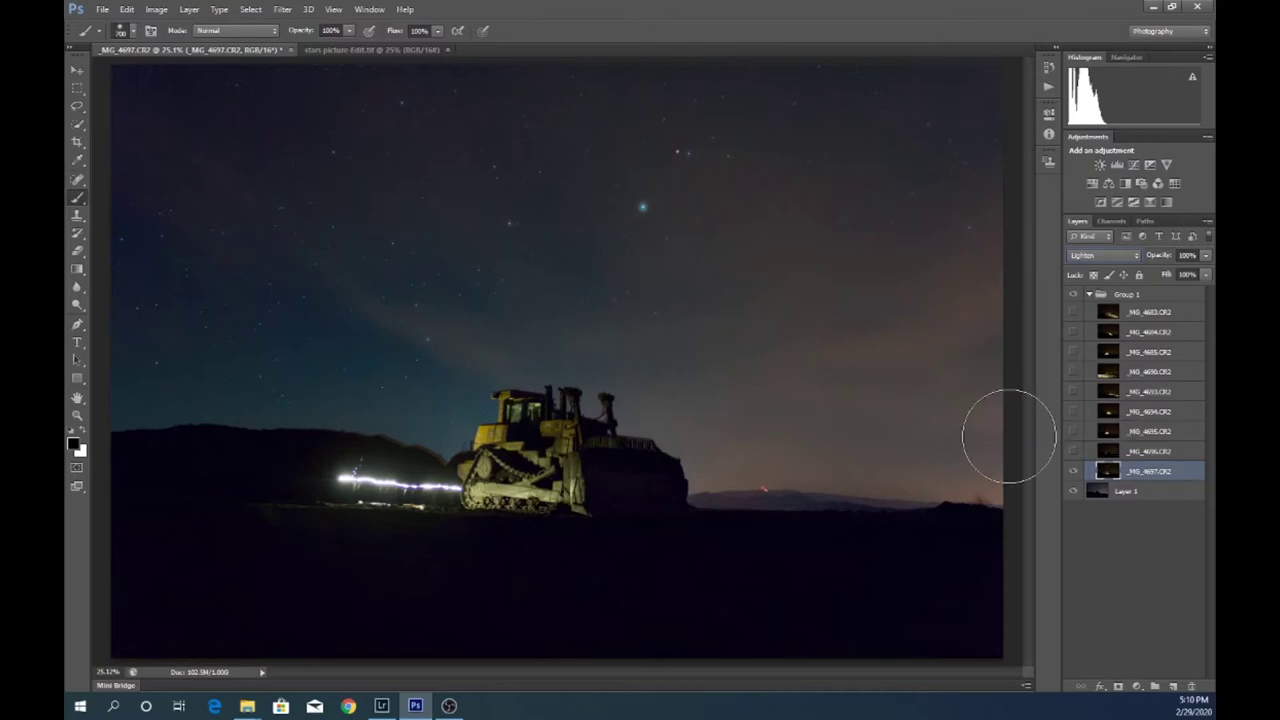
Add a white mask to _MG_4697.CR2 and paint out its sky along the horizon.
click(1118, 688)
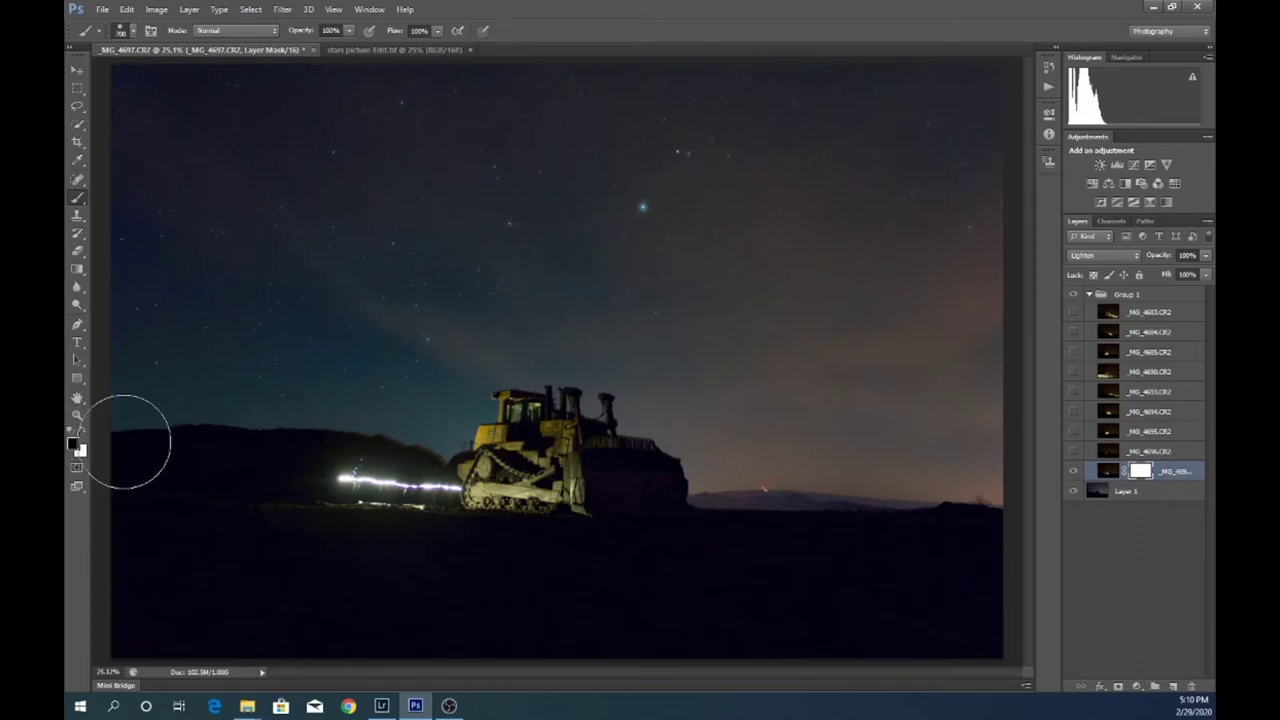
key(bracketleft)
key(bracketleft)
key(bracketleft)
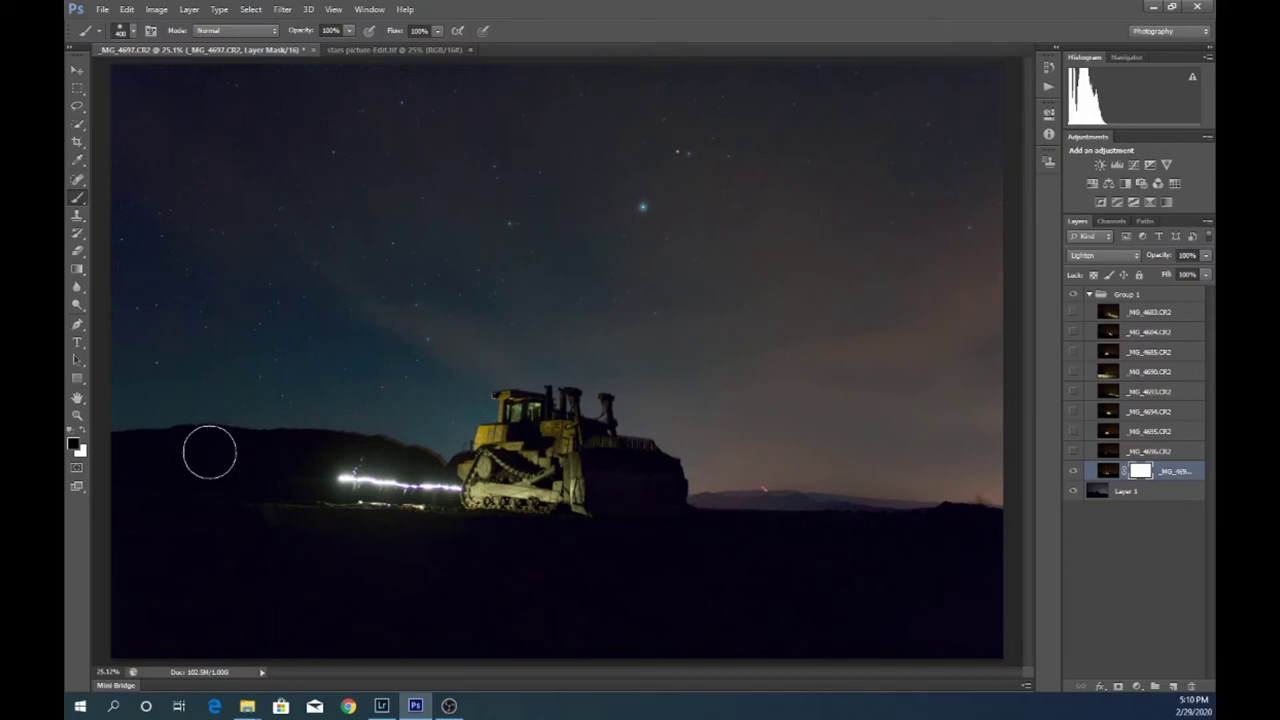
key(bracketright)
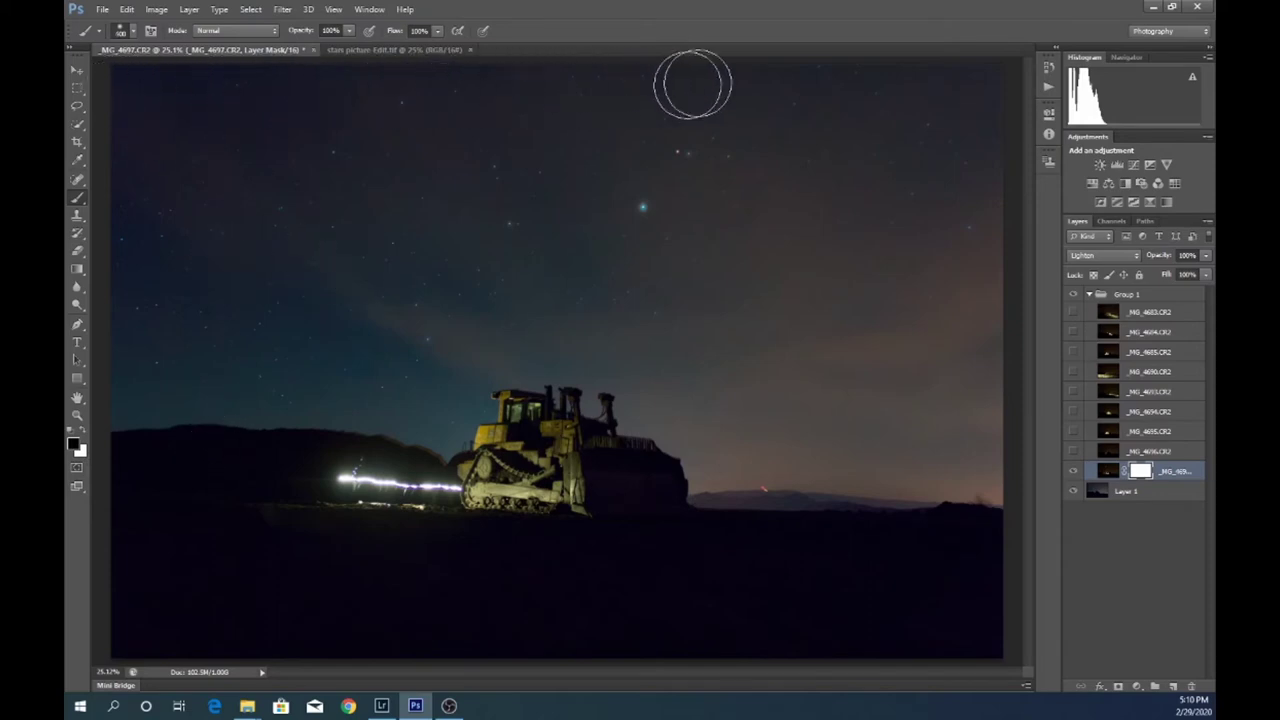
key(bracketright)
key(bracketright)
key(bracketright)
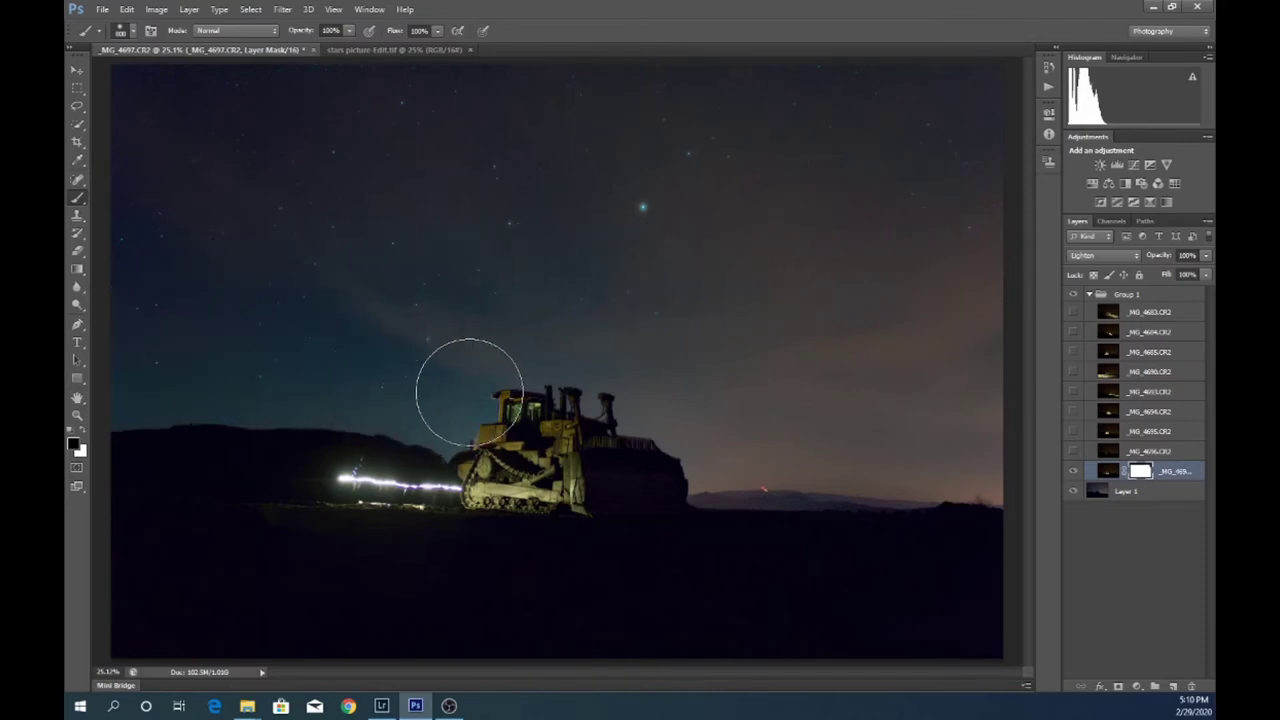
mouse_move(816, 469)
mouse_down()
mouse_move(989, 434)
mouse_move(984, 401)
mouse_move(901, 415)
mouse_move(829, 377)
mouse_move(767, 321)
mouse_up()
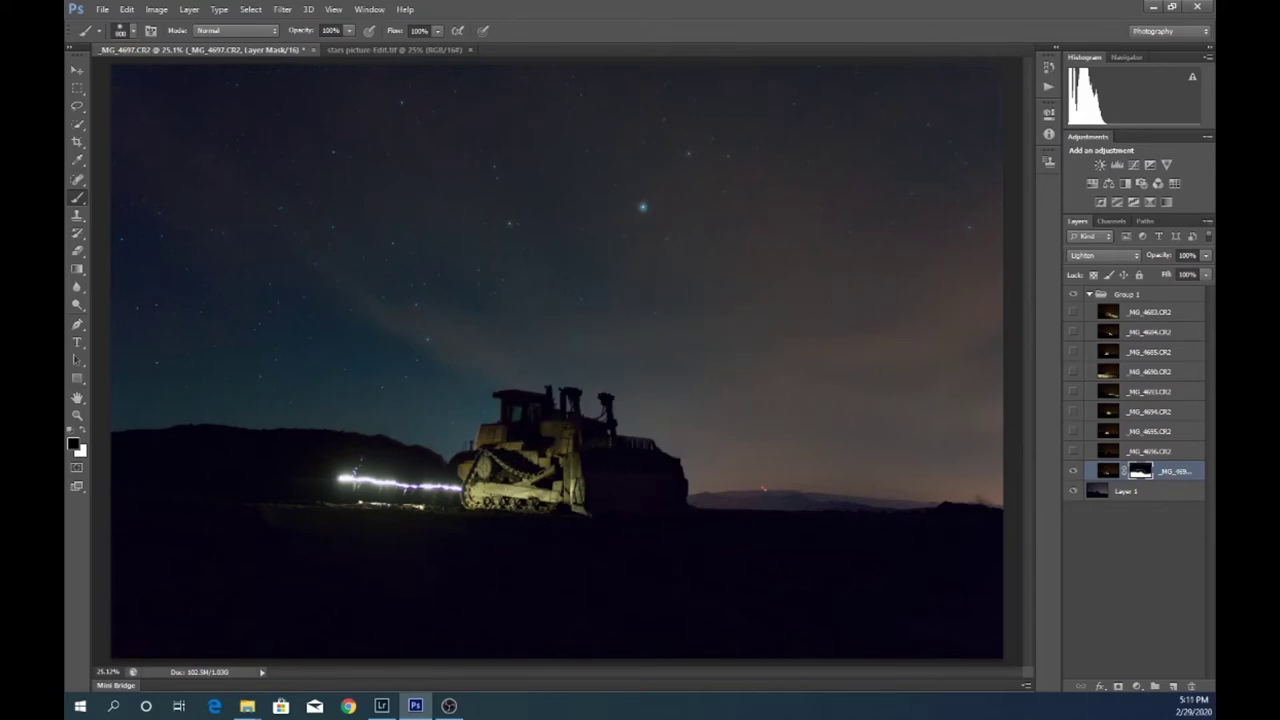
Restore the dozer's cab and front in white, hide the light trail's left end, brush 250.
click(83, 437)
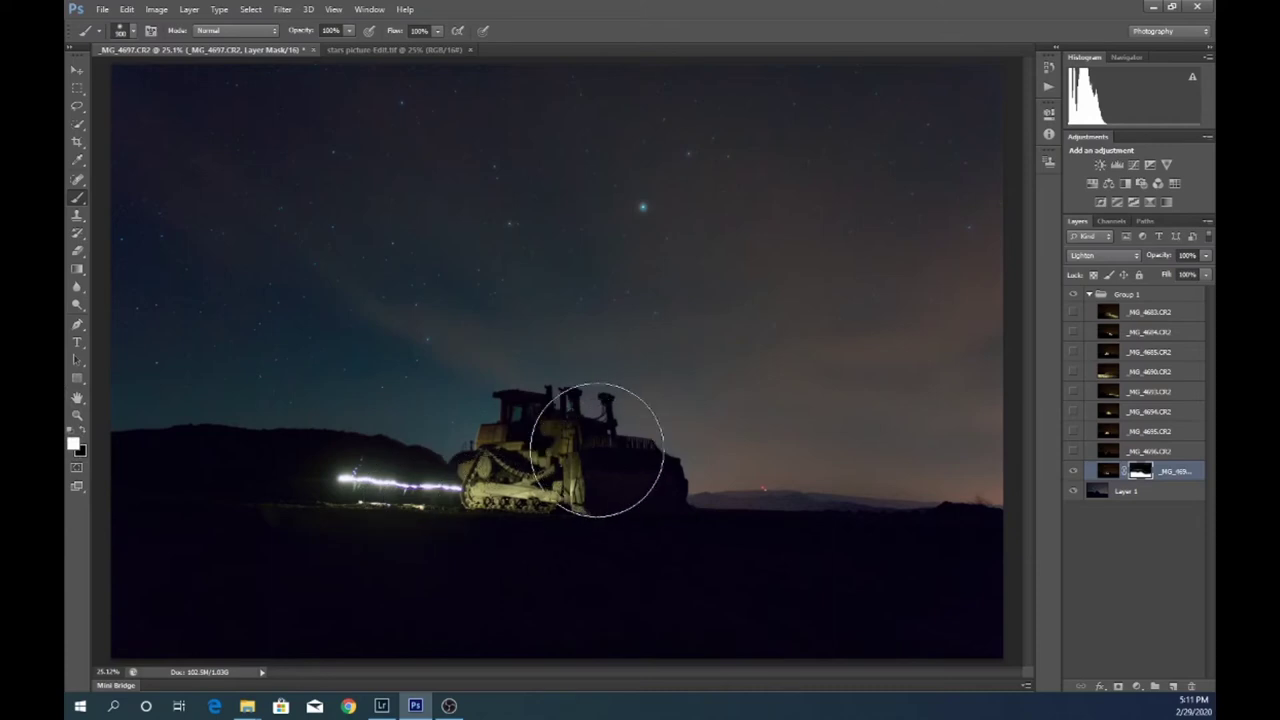
key(bracketleft)
key(bracketleft)
key(bracketleft)
key(bracketleft)
key(bracketright)
key(bracketright)
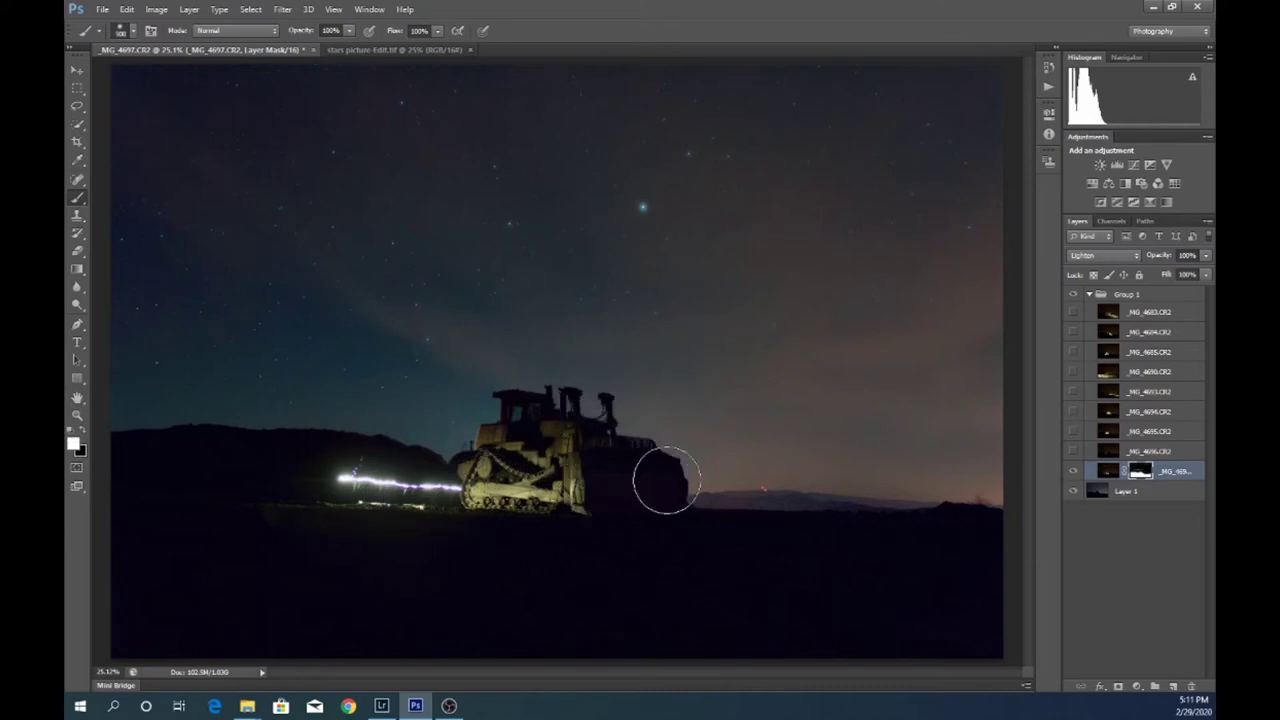
mouse_move(576, 419)
mouse_down()
mouse_move(517, 415)
mouse_move(501, 439)
mouse_move(526, 415)
mouse_move(586, 415)
mouse_move(628, 455)
mouse_move(544, 461)
mouse_move(553, 455)
mouse_move(505, 439)
mouse_move(571, 474)
mouse_move(689, 476)
mouse_move(611, 499)
mouse_up()
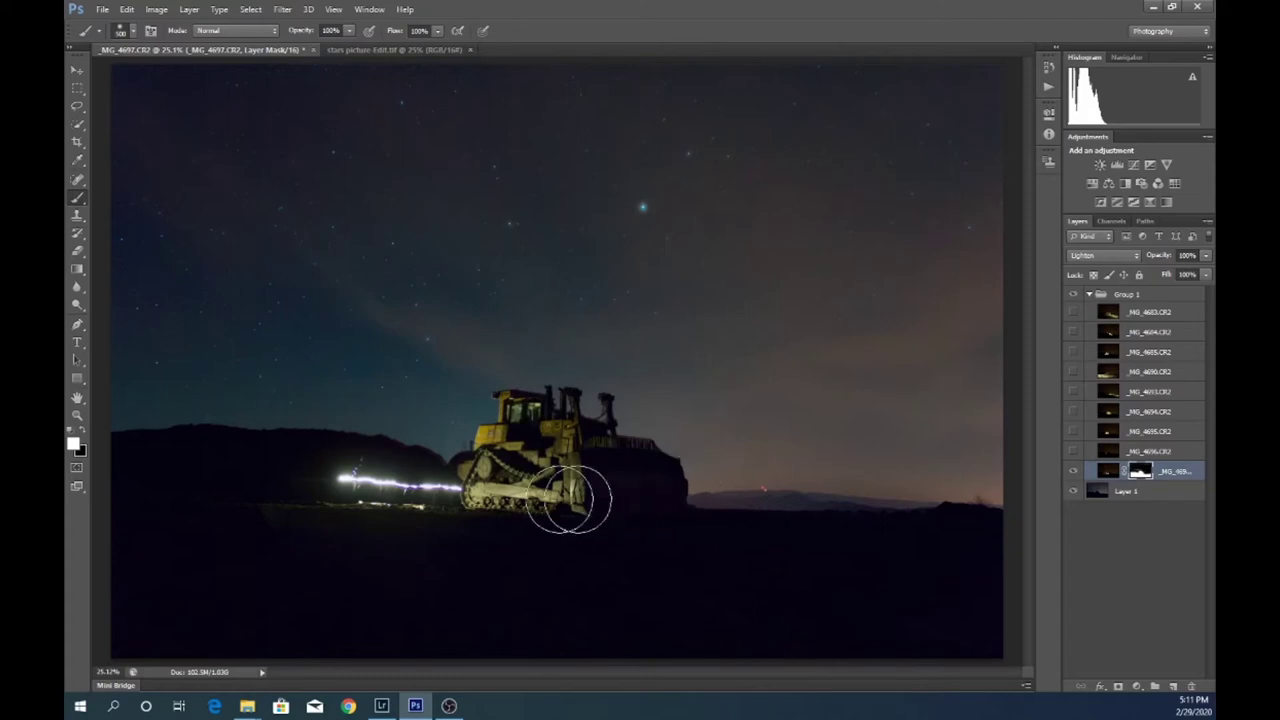
click(84, 432)
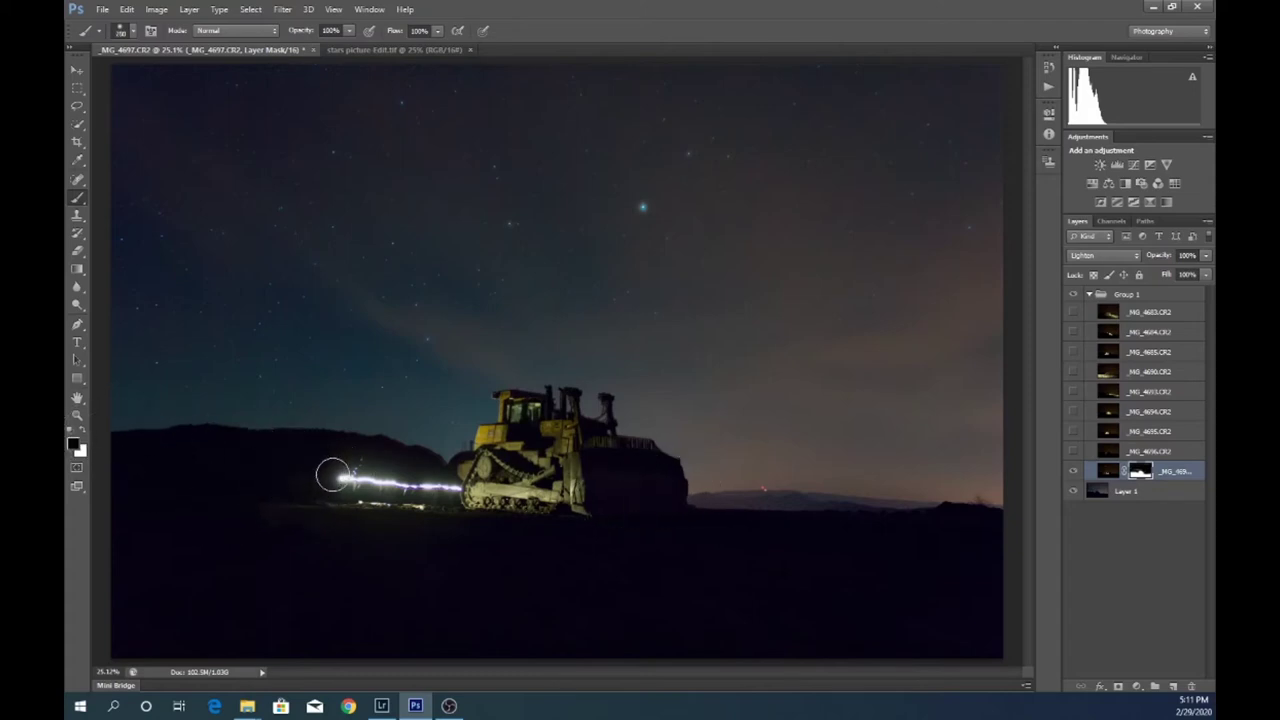
drag(334, 468, 437, 492)
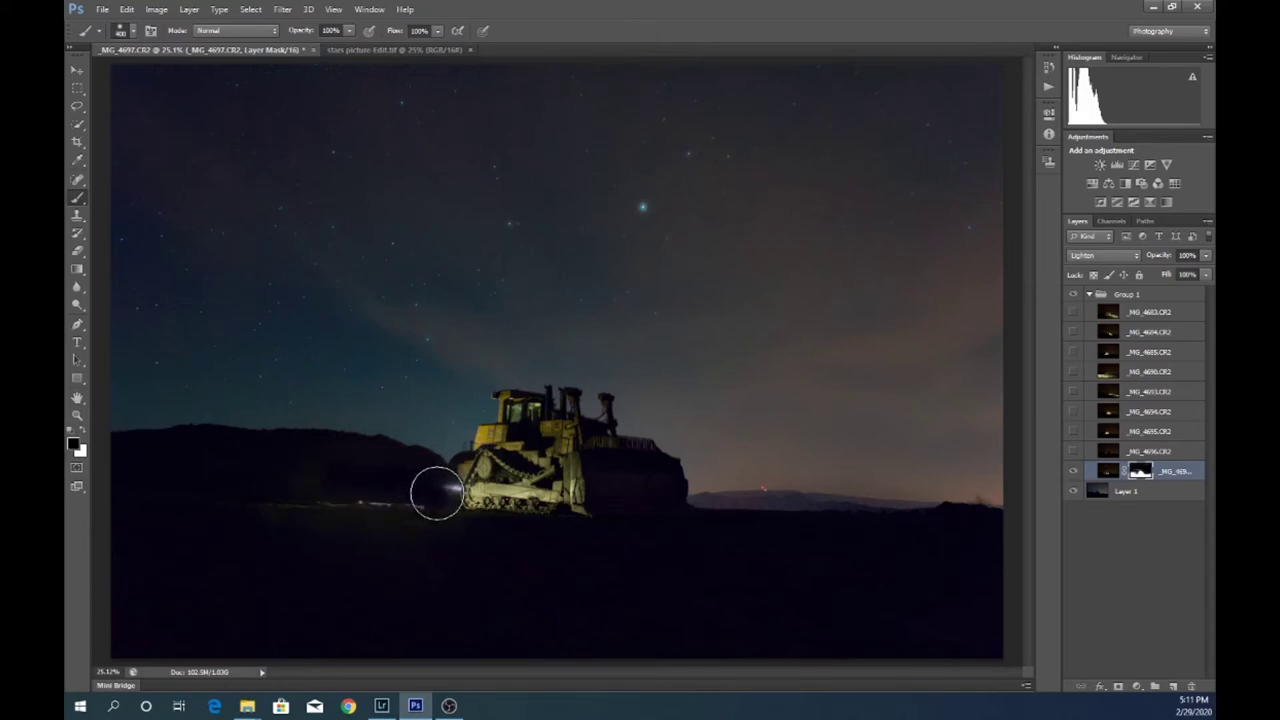
key(bracketleft)
key(bracketleft)
key(bracketleft)
key(bracketleft)
key(bracketleft)
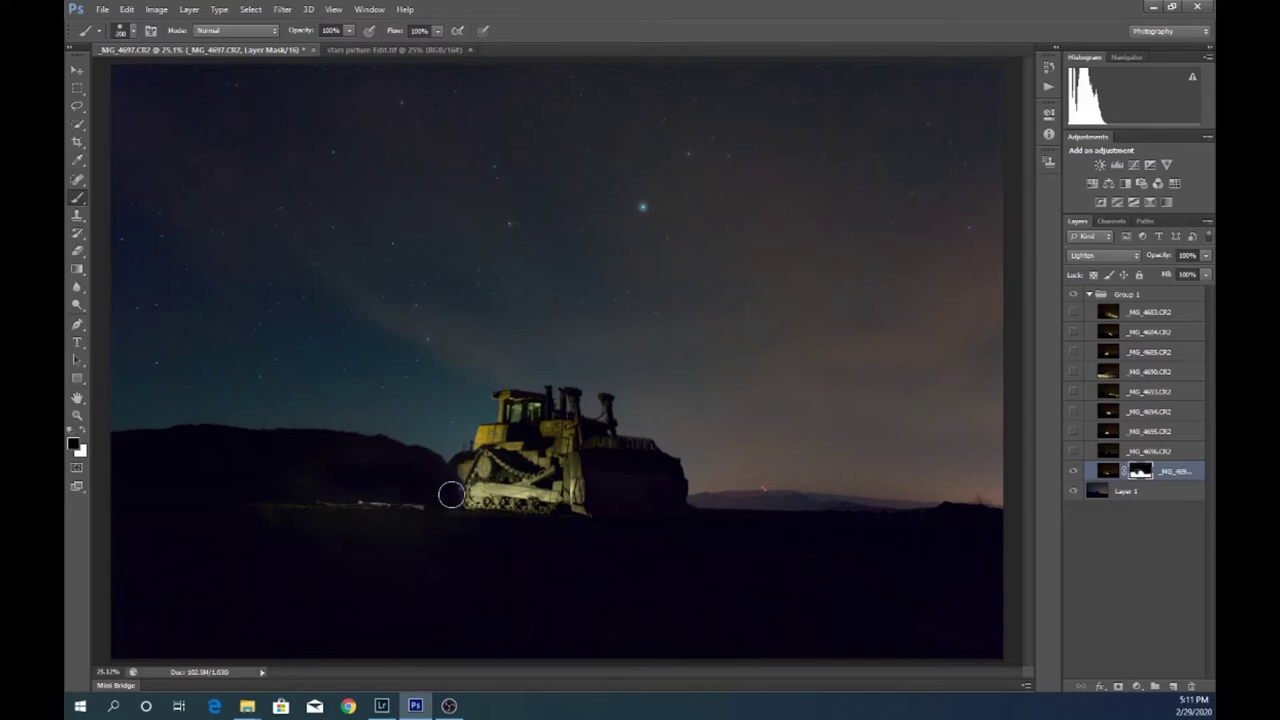
Paint white on the mask to reveal the front track and a faint streak, brush 125.
click(84, 439)
drag(477, 476, 472, 506)
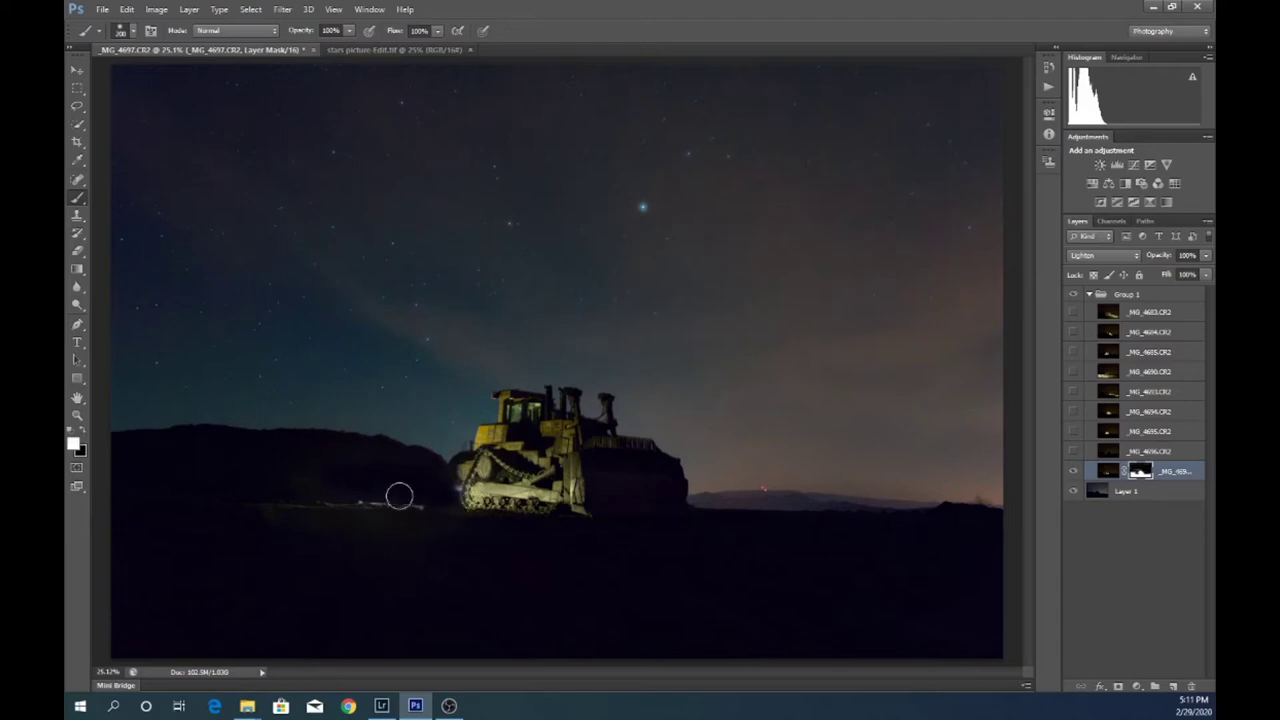
click(84, 430)
key(bracketleft)
key(bracketleft)
key(bracketleft)
click(83, 433)
mouse_move(340, 504)
mouse_down()
mouse_move(417, 506)
mouse_move(324, 503)
mouse_move(432, 505)
mouse_move(300, 506)
mouse_move(313, 500)
mouse_up()
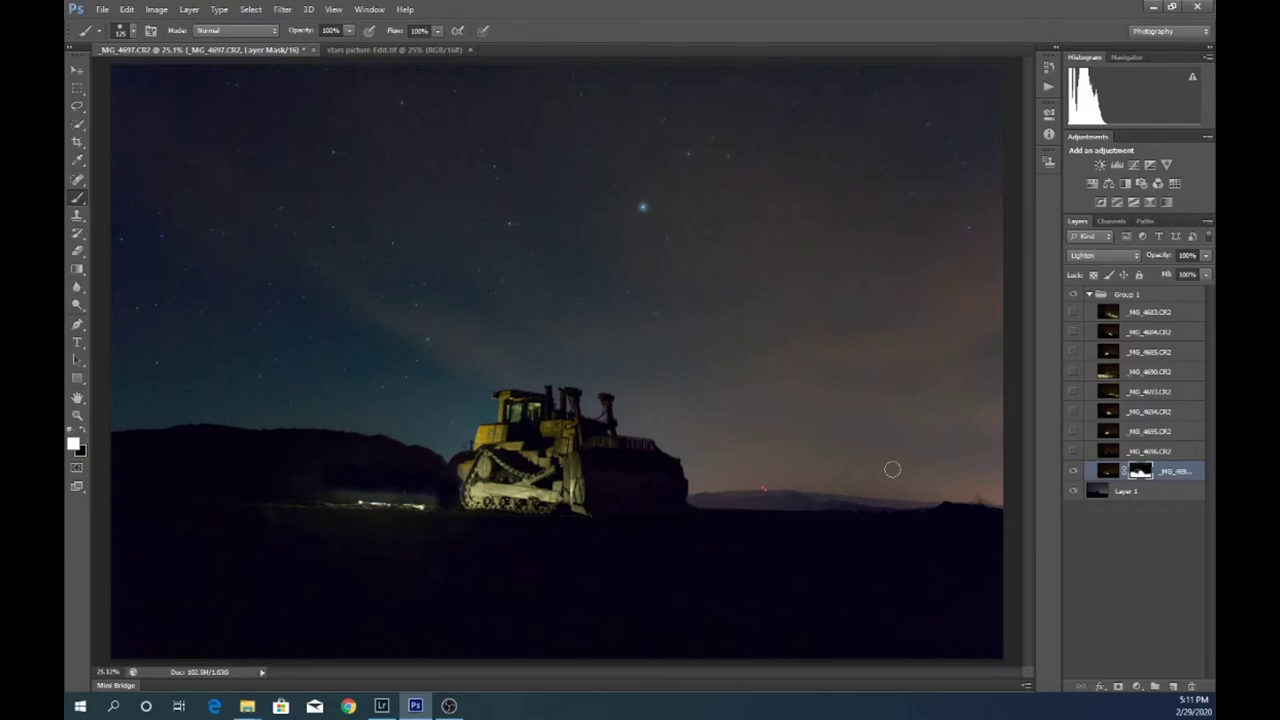
Compare with the layer and mask toggled off, then paint black over the streak left of the dozer.
click(1074, 471)
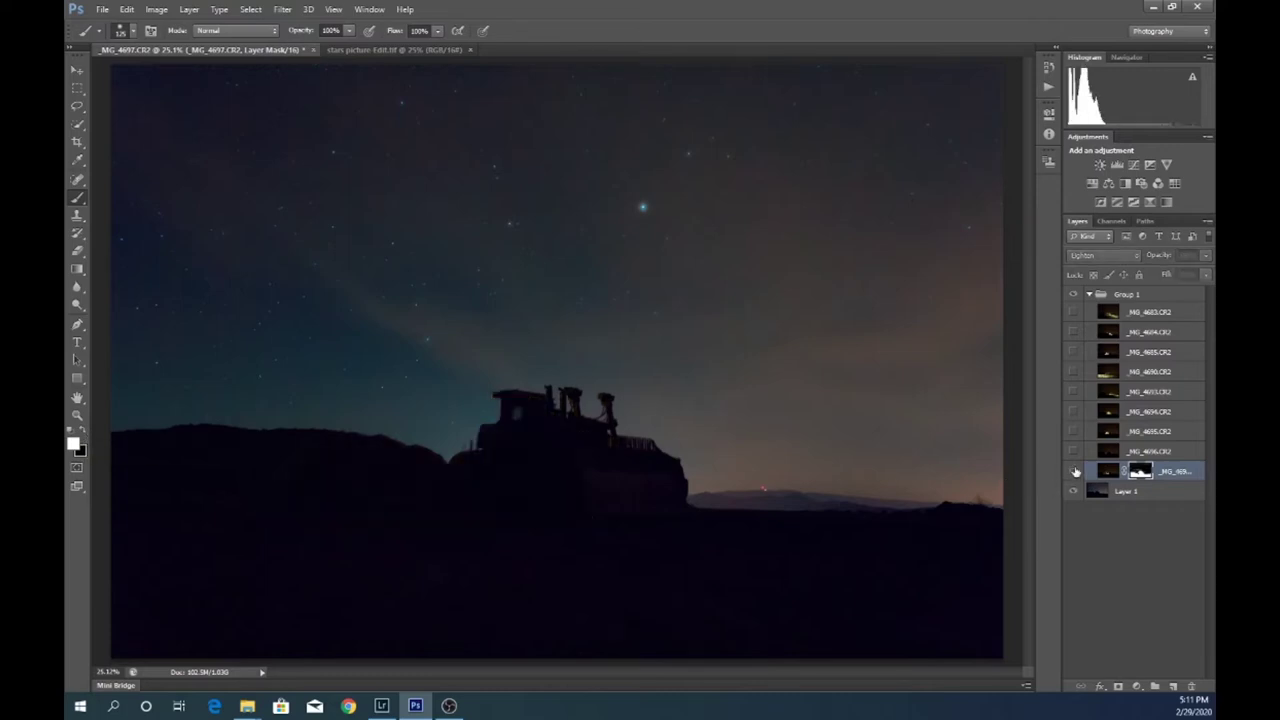
click(1074, 471)
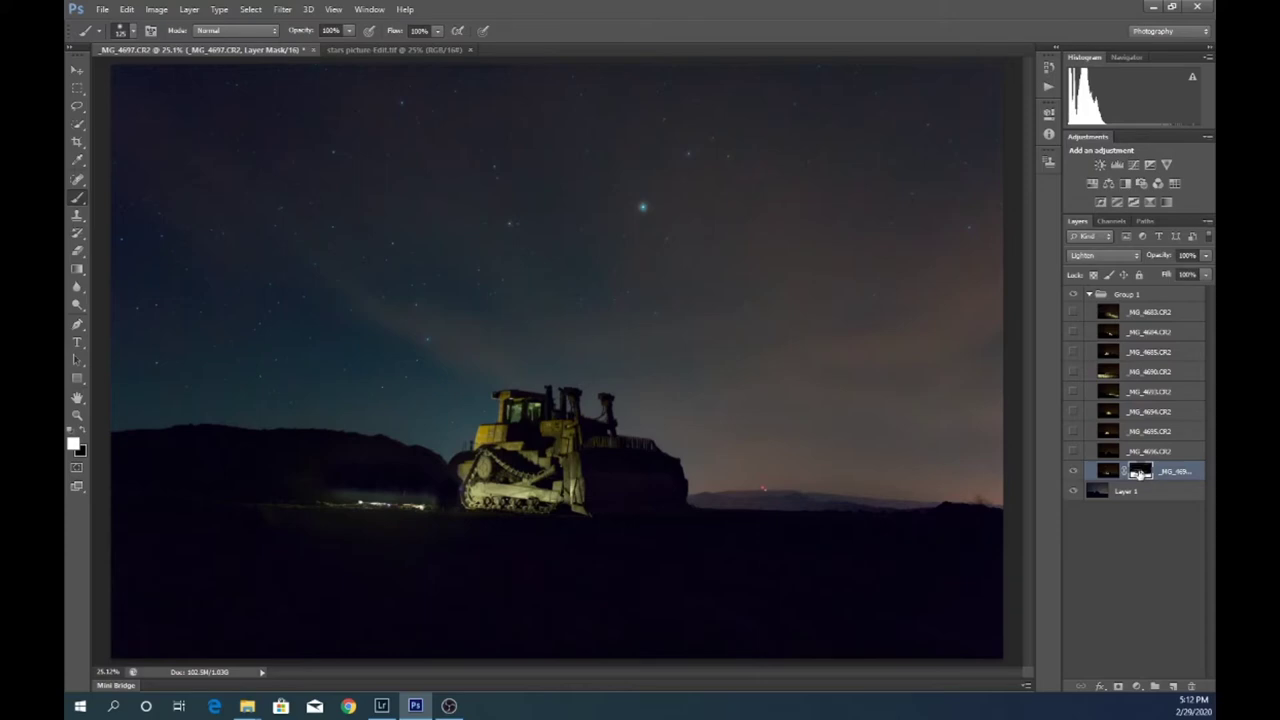
right_click(1143, 475)
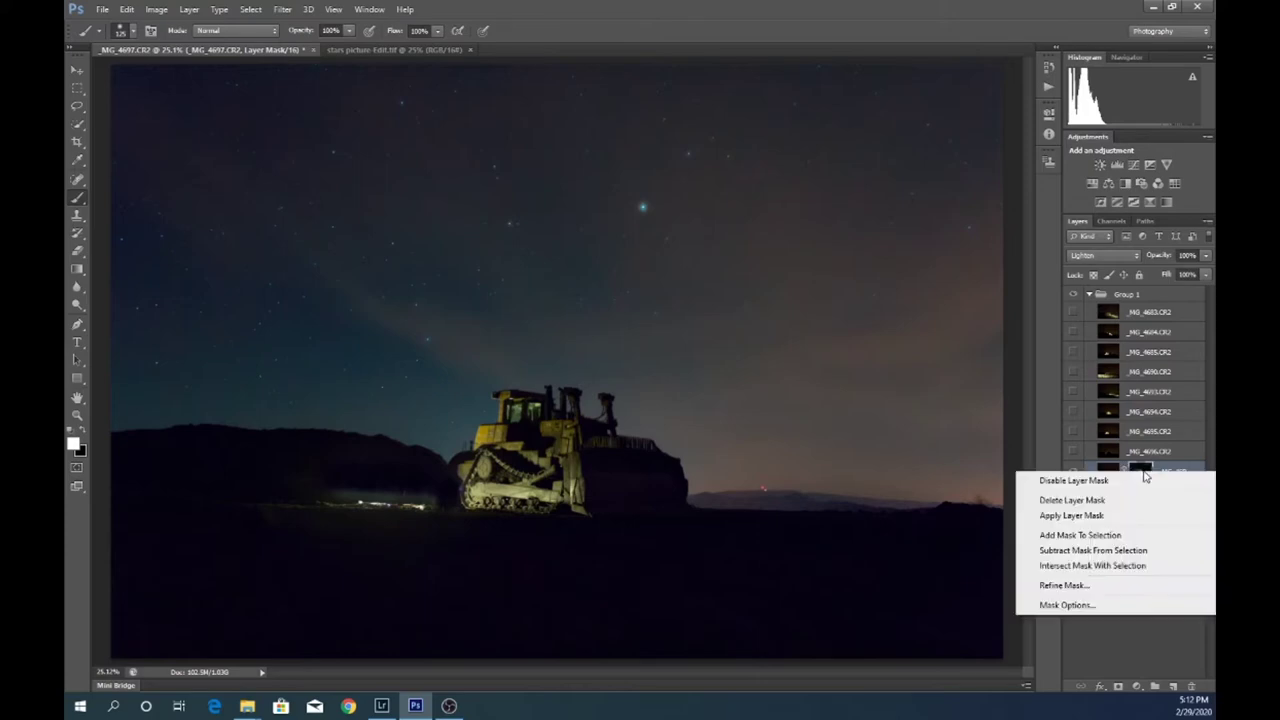
click(1117, 485)
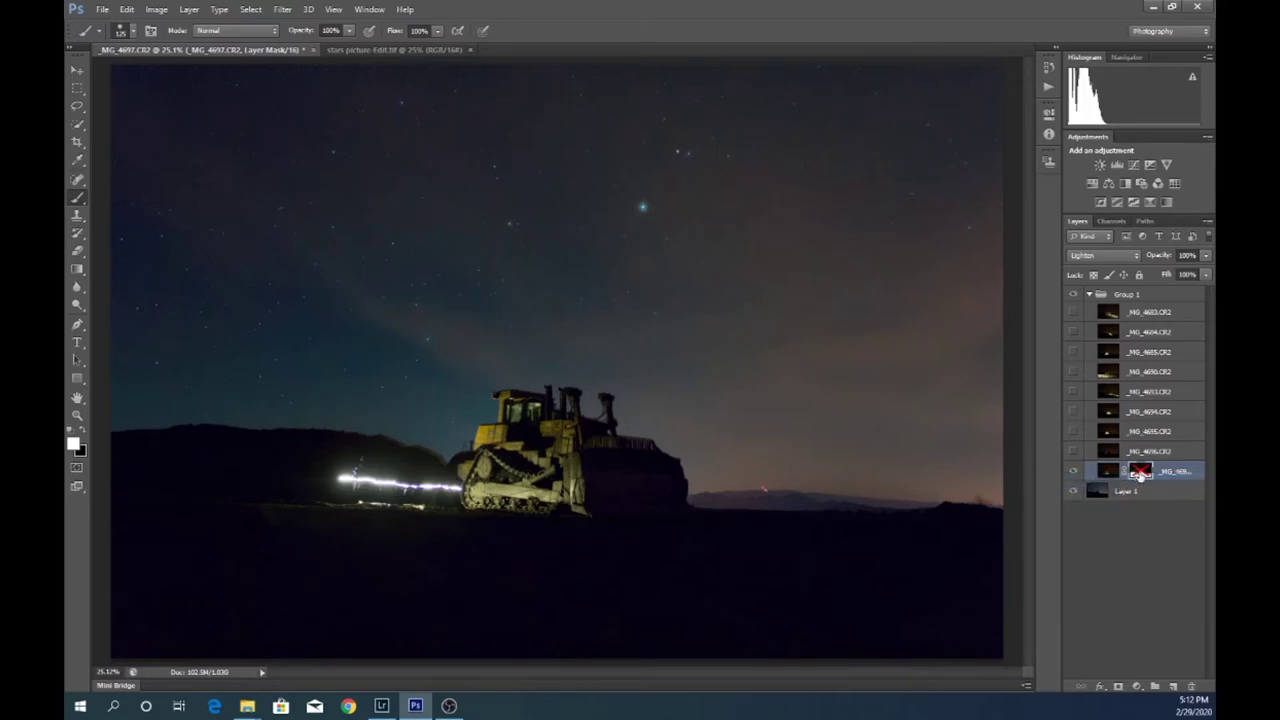
right_click(1140, 475)
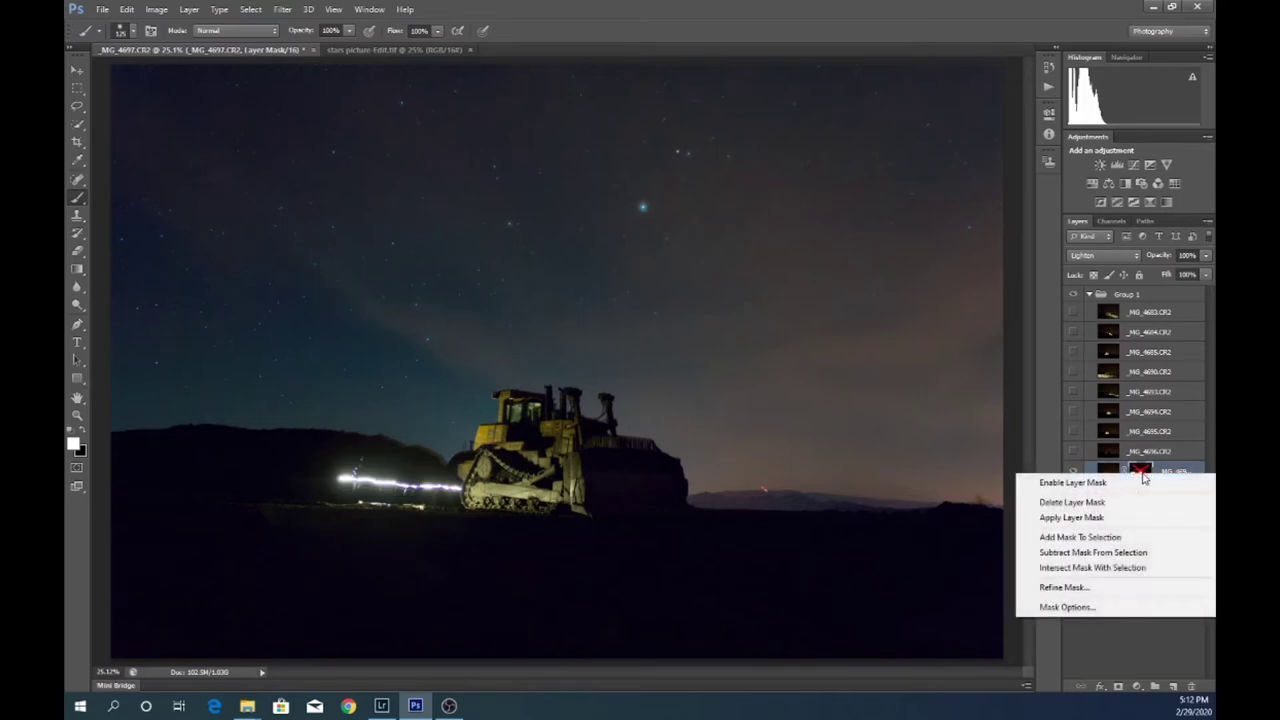
click(1133, 486)
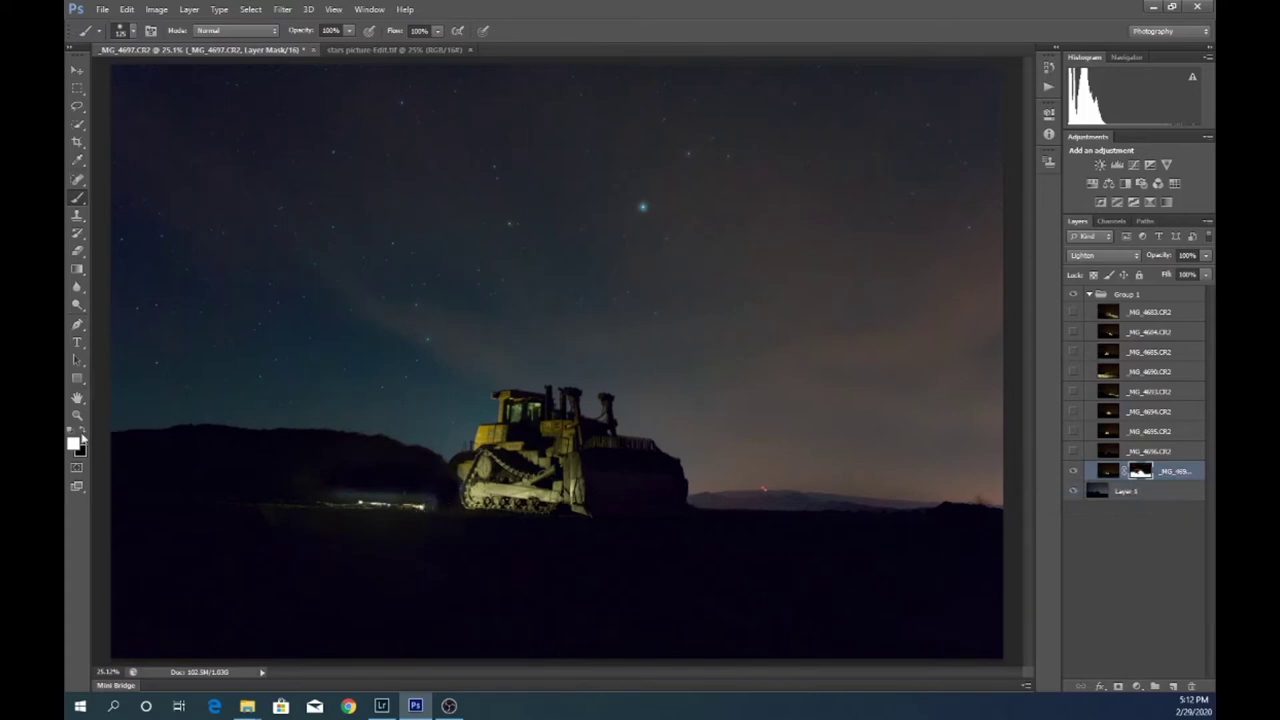
mouse_move(264, 500)
mouse_down()
mouse_move(409, 503)
mouse_move(256, 492)
mouse_move(426, 494)
mouse_up()
key(bracketright)
key(bracketright)
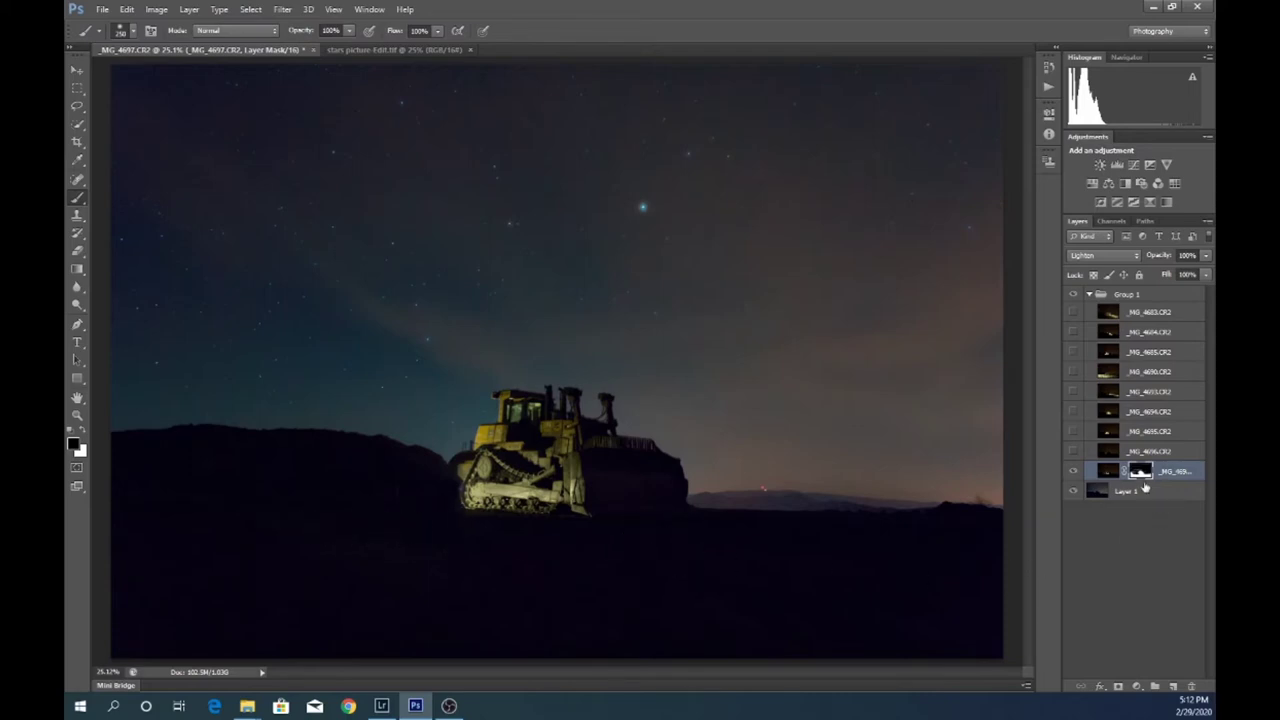
Show _MG_4696.CR2, copy the _MG_4697 mask onto it, and paint in the ground light streaks.
click(1074, 451)
click(1073, 471)
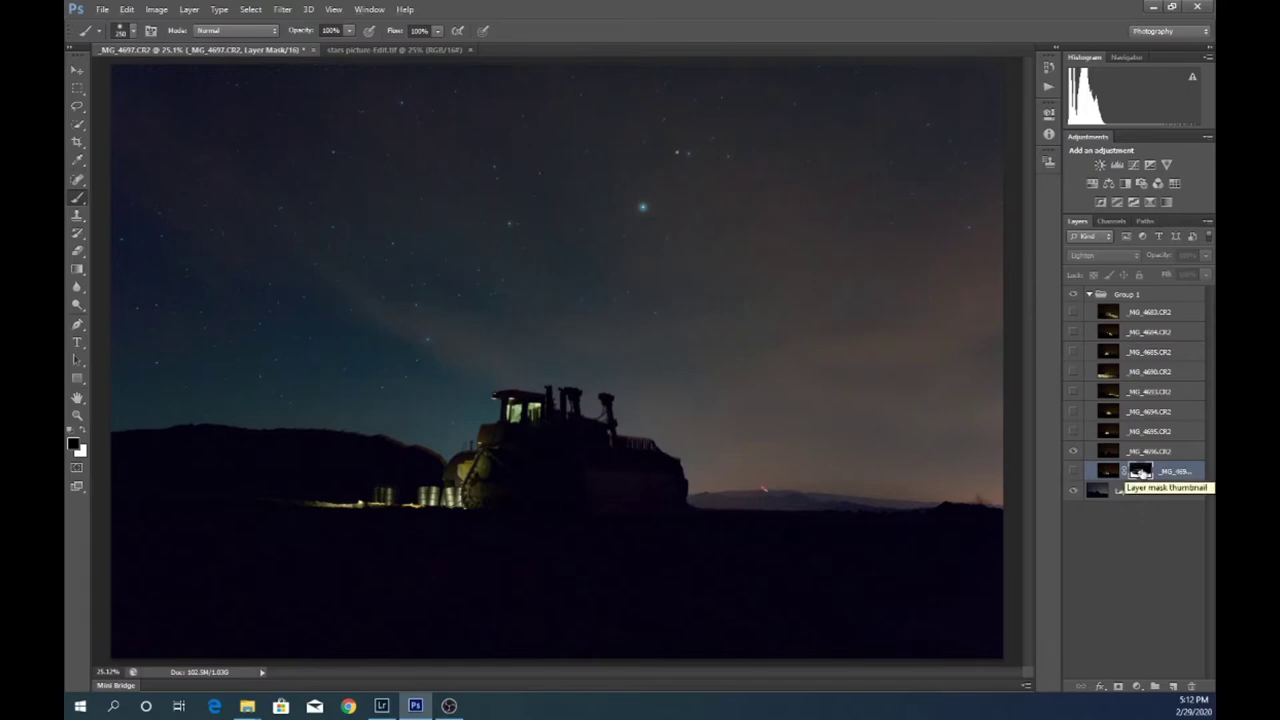
drag(1142, 474, 1141, 456)
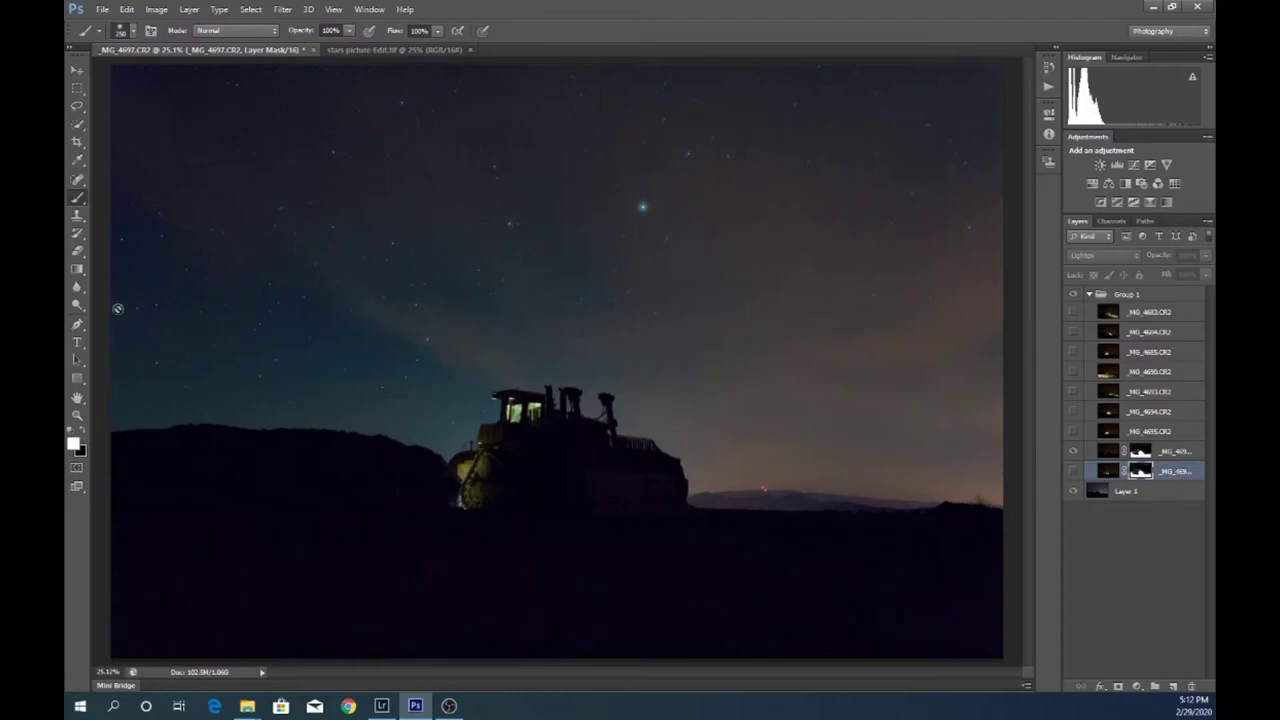
click(1141, 453)
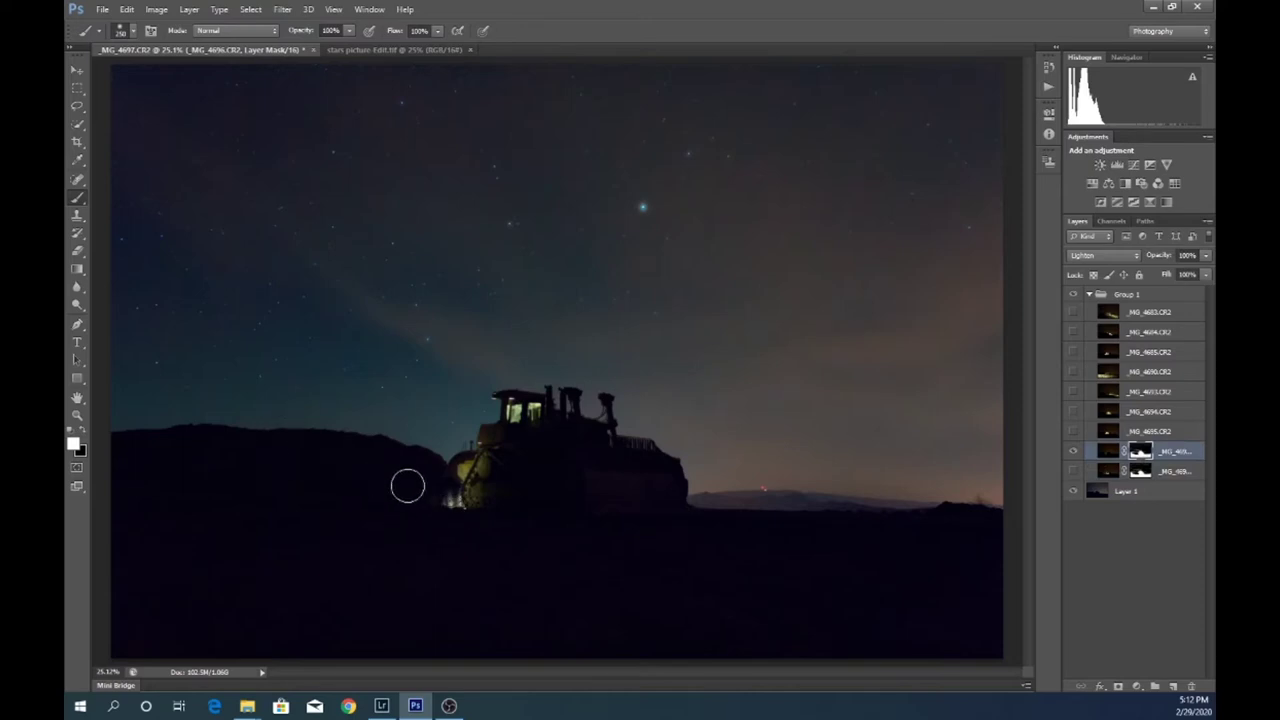
mouse_move(469, 503)
mouse_down()
mouse_move(425, 501)
mouse_move(474, 501)
mouse_move(308, 492)
mouse_move(478, 507)
mouse_move(346, 509)
mouse_move(444, 505)
mouse_move(382, 490)
mouse_move(446, 491)
mouse_up()
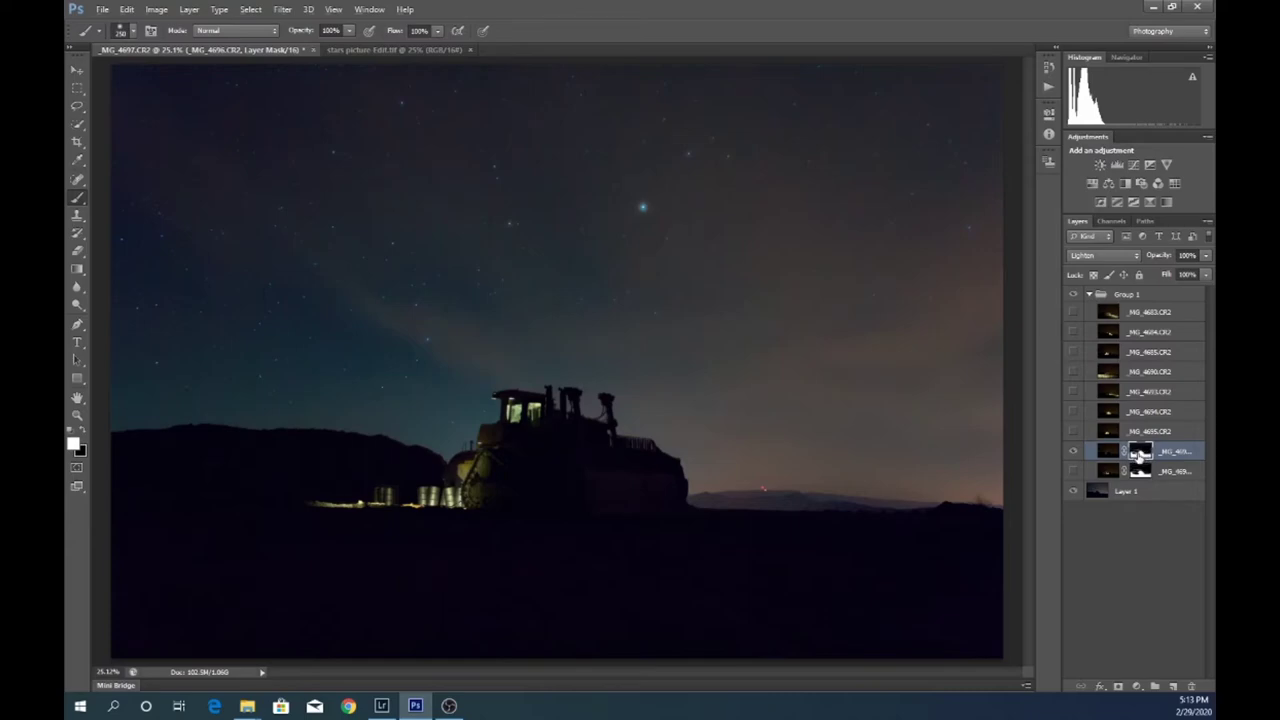
View the _MG_4696 mask alone and paint black over the stray light areas at top-left and right.
alt+click(1141, 452)
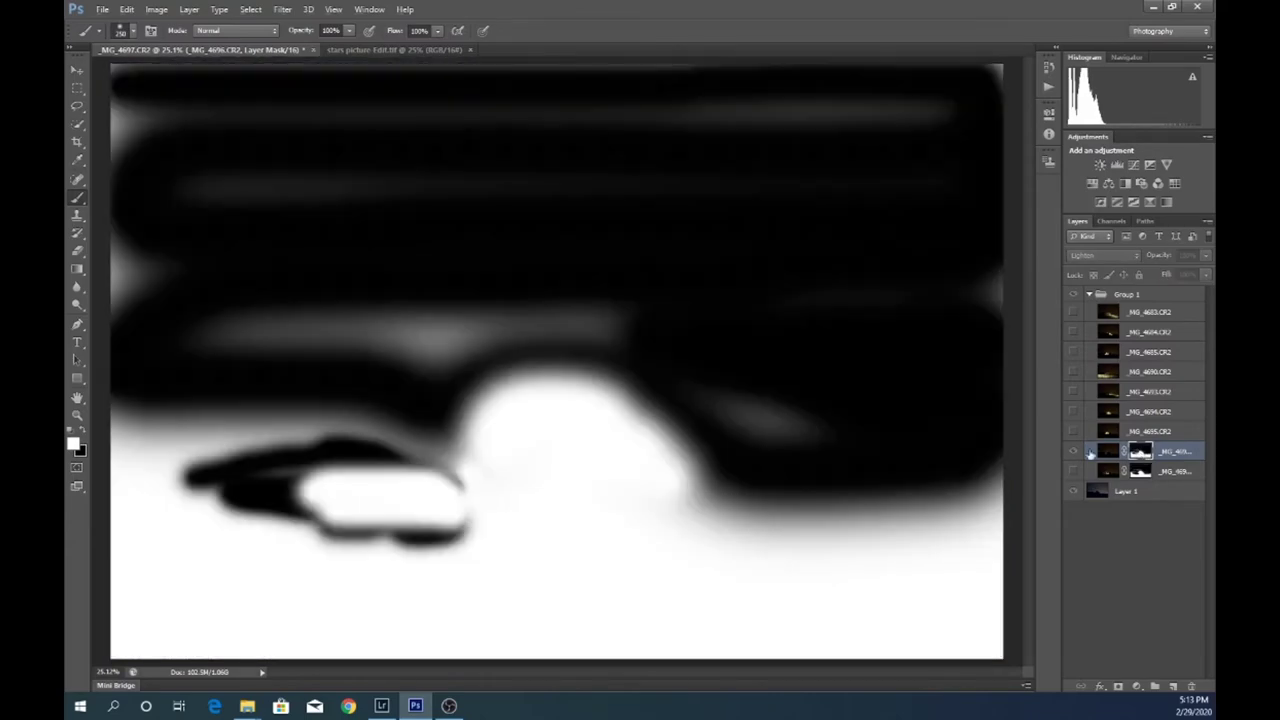
drag(982, 312, 995, 288)
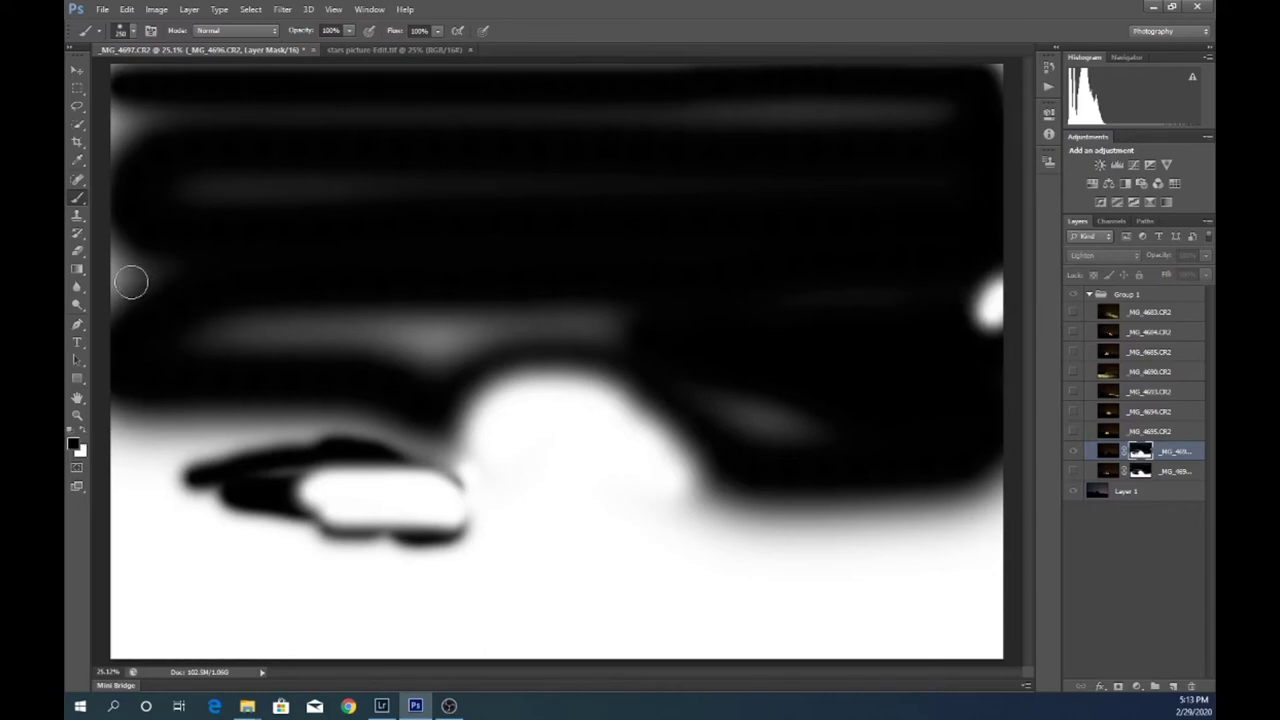
key(bracketleft)
key(bracketleft)
key(bracketright)
key(bracketright)
key(bracketright)
key(bracketright)
key(bracketright)
key(bracketright)
mouse_move(157, 129)
mouse_down()
mouse_move(118, 281)
mouse_move(284, 303)
mouse_move(475, 297)
mouse_move(662, 268)
mouse_move(885, 276)
mouse_move(964, 225)
mouse_move(967, 97)
mouse_move(934, 77)
mouse_move(509, 83)
mouse_move(313, 160)
mouse_move(378, 197)
mouse_up()
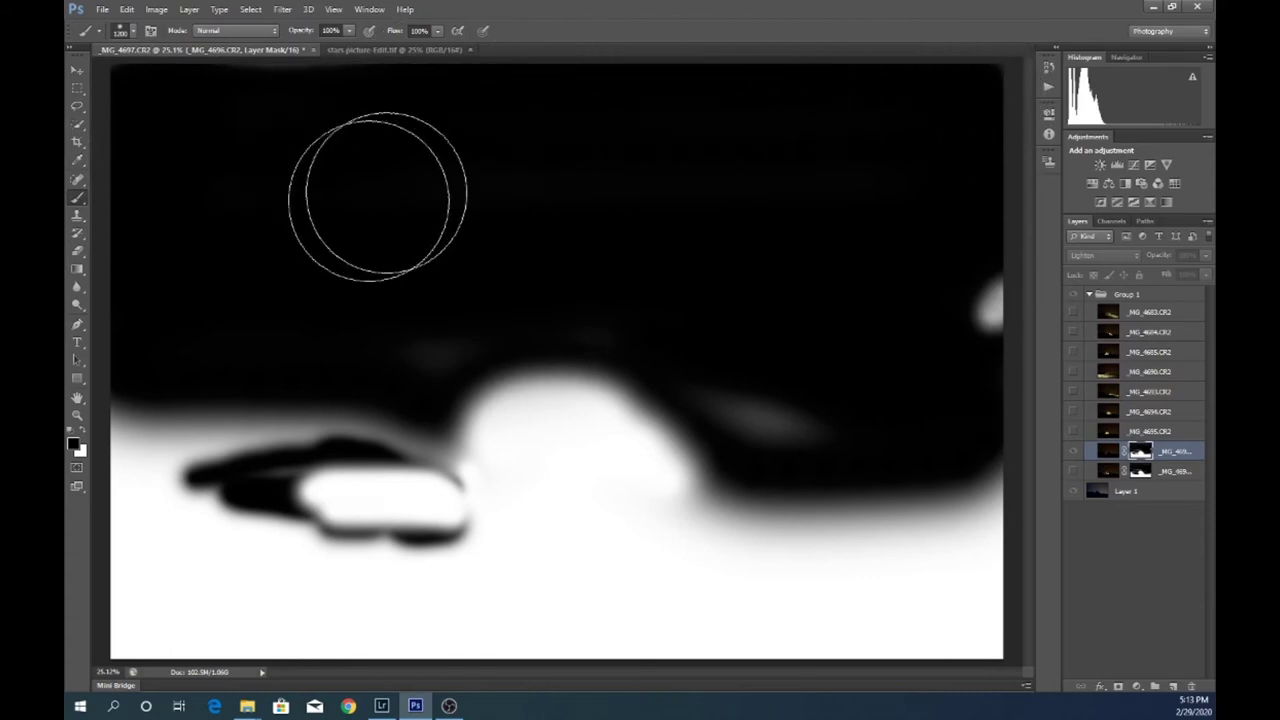
mouse_move(980, 309)
mouse_down()
mouse_move(939, 339)
mouse_move(873, 383)
mouse_move(801, 378)
mouse_move(840, 366)
mouse_up()
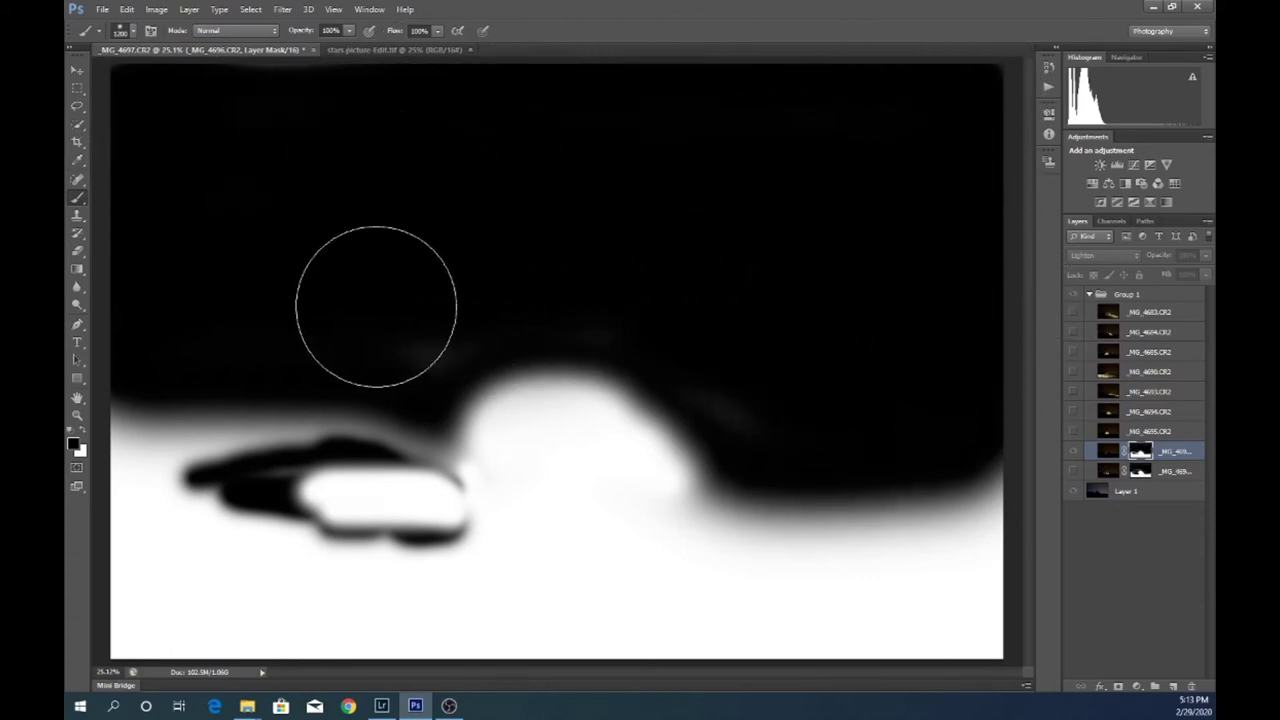
click(1075, 453)
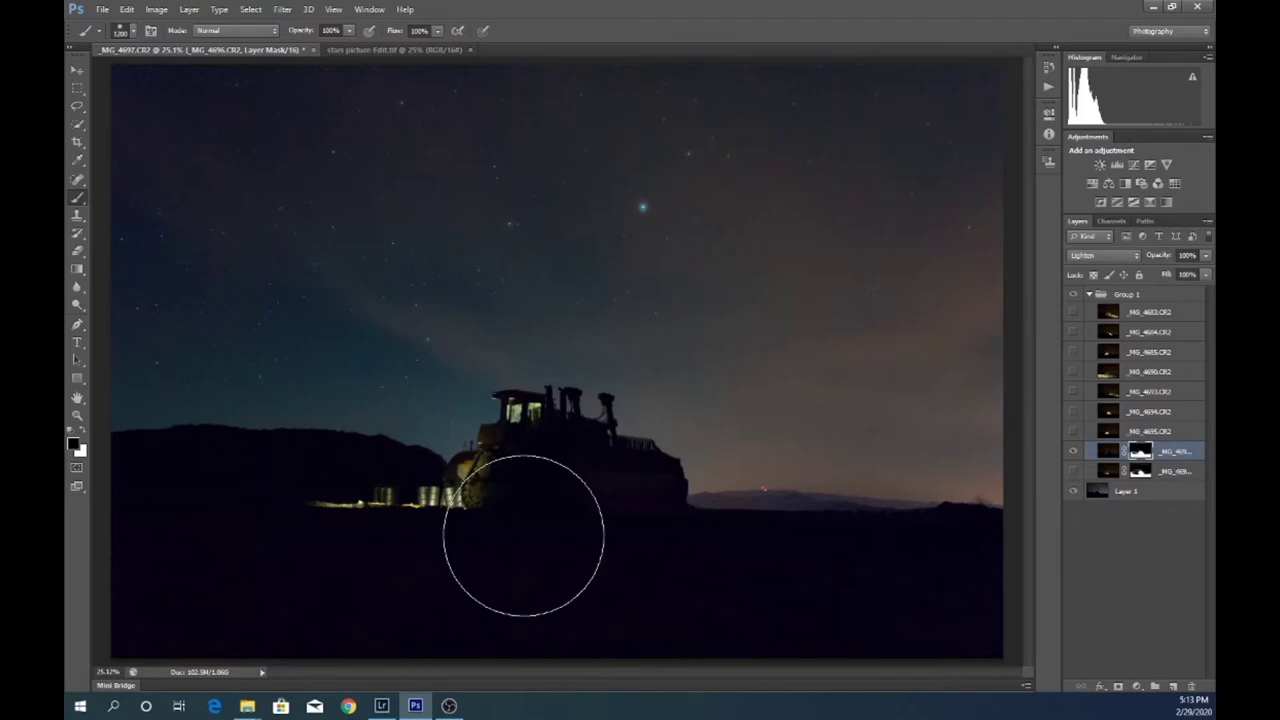
Shrink the brush and copy the mask onto the _MG_4695.CR2 layer.
key(bracketright)
key(bracketright)
key(bracketright)
key(bracketleft)
key(bracketleft)
key(bracketleft)
key(bracketleft)
key(bracketleft)
key(bracketleft)
key(bracketleft)
key(bracketleft)
key(bracketleft)
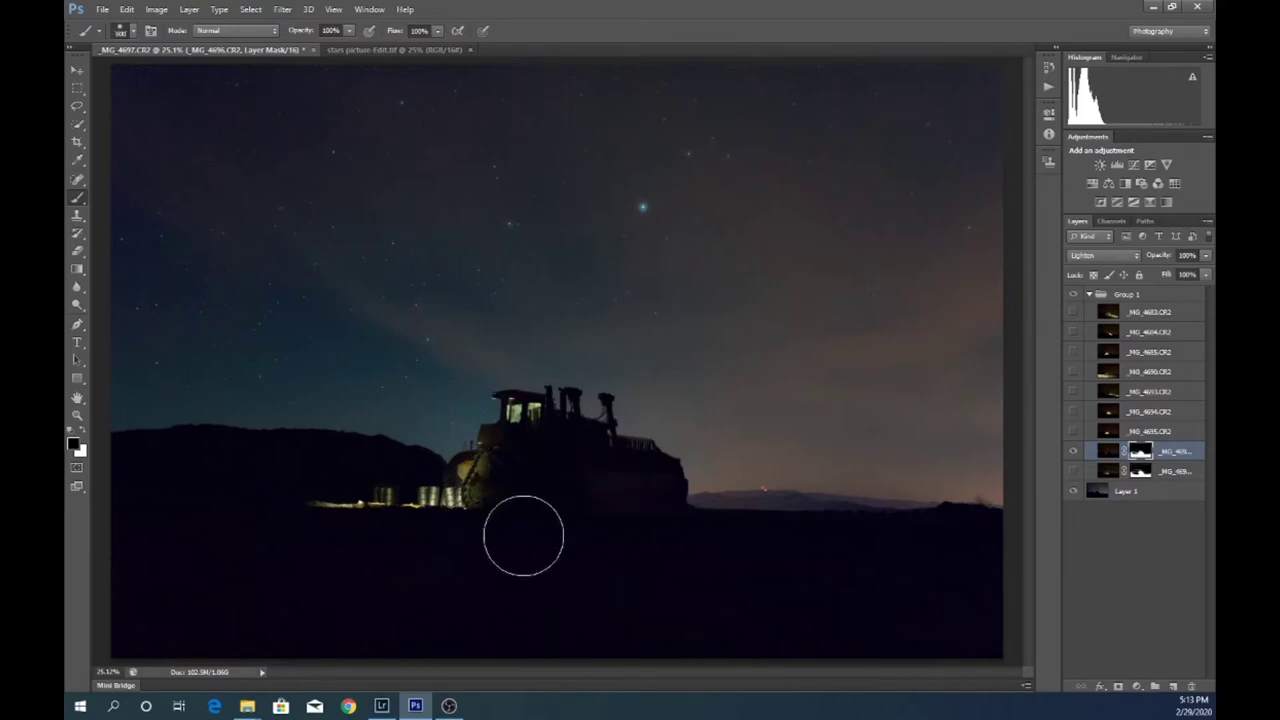
key(bracketleft)
key(bracketleft)
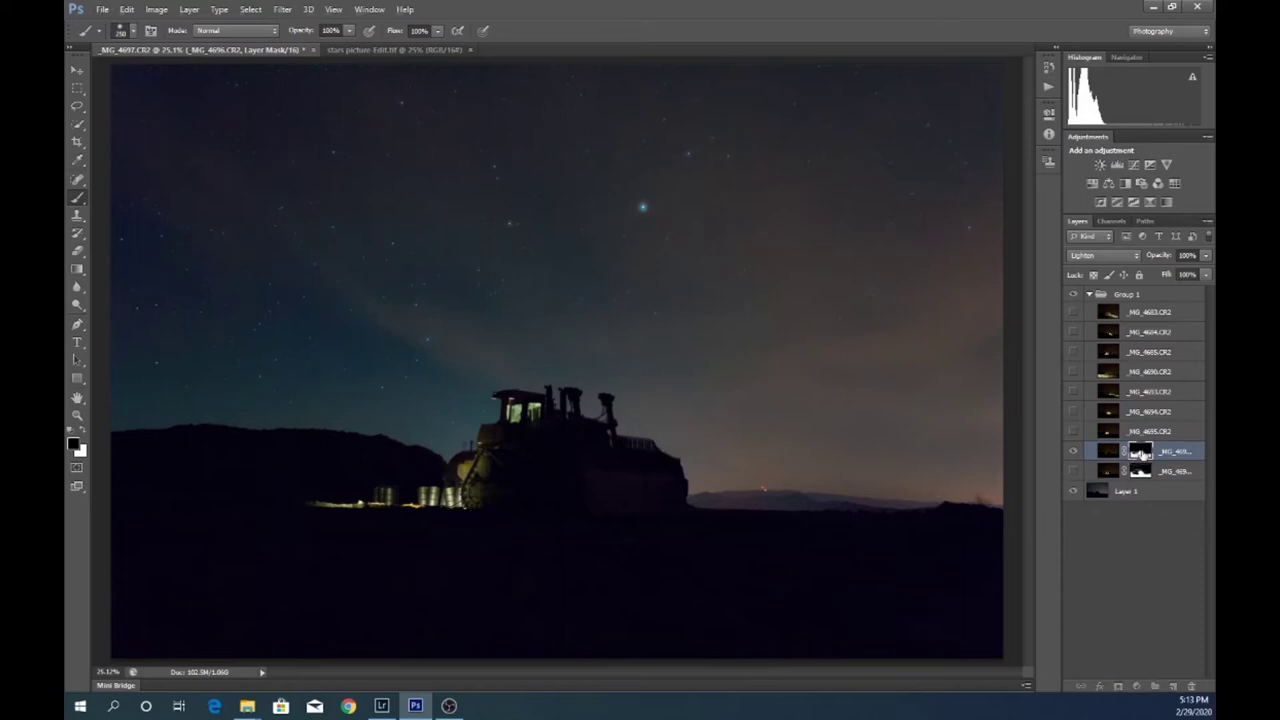
drag(1141, 452, 1141, 436)
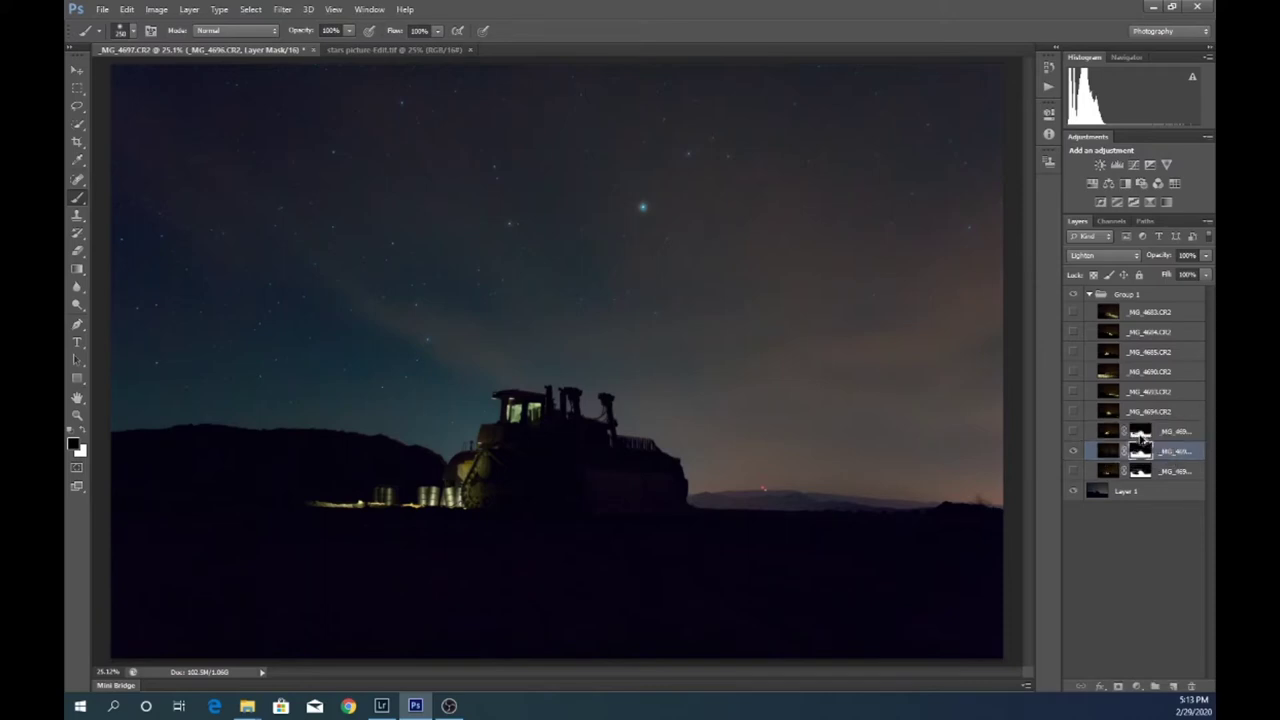
Show _MG_4695, paint its mask at 20% flow over tracks and cab, then copy the mask upward.
click(1073, 433)
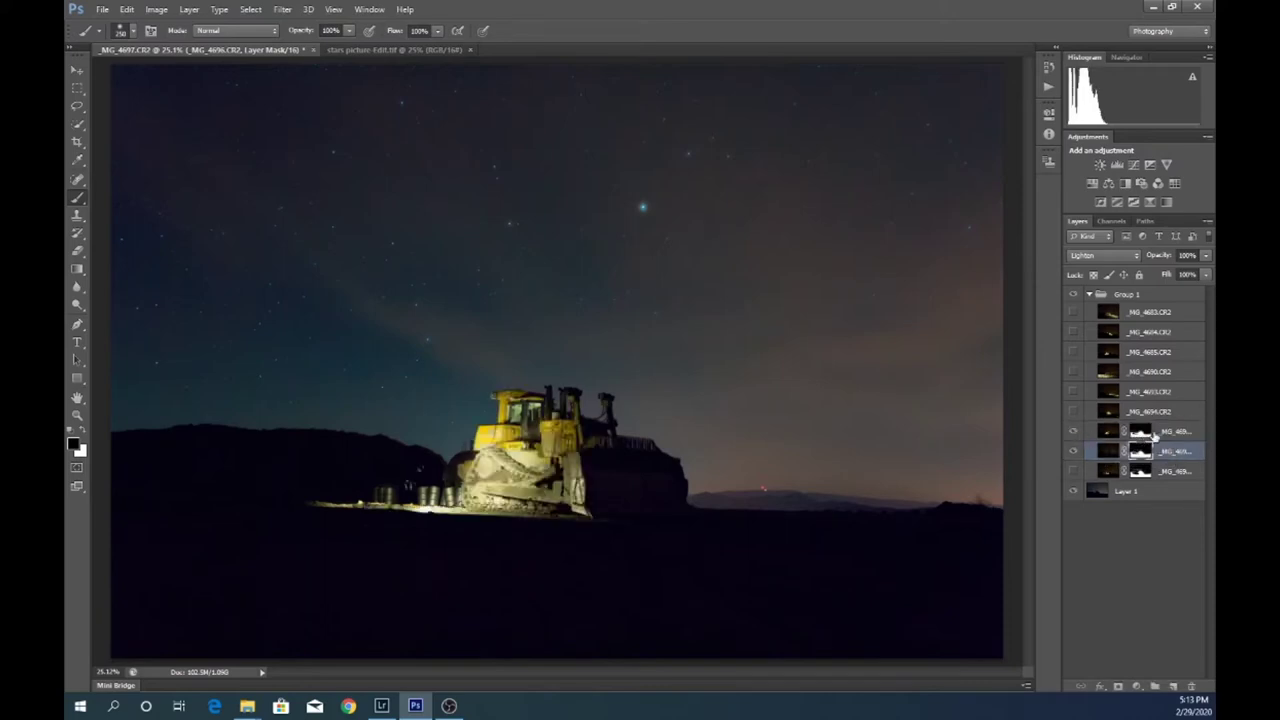
click(1140, 433)
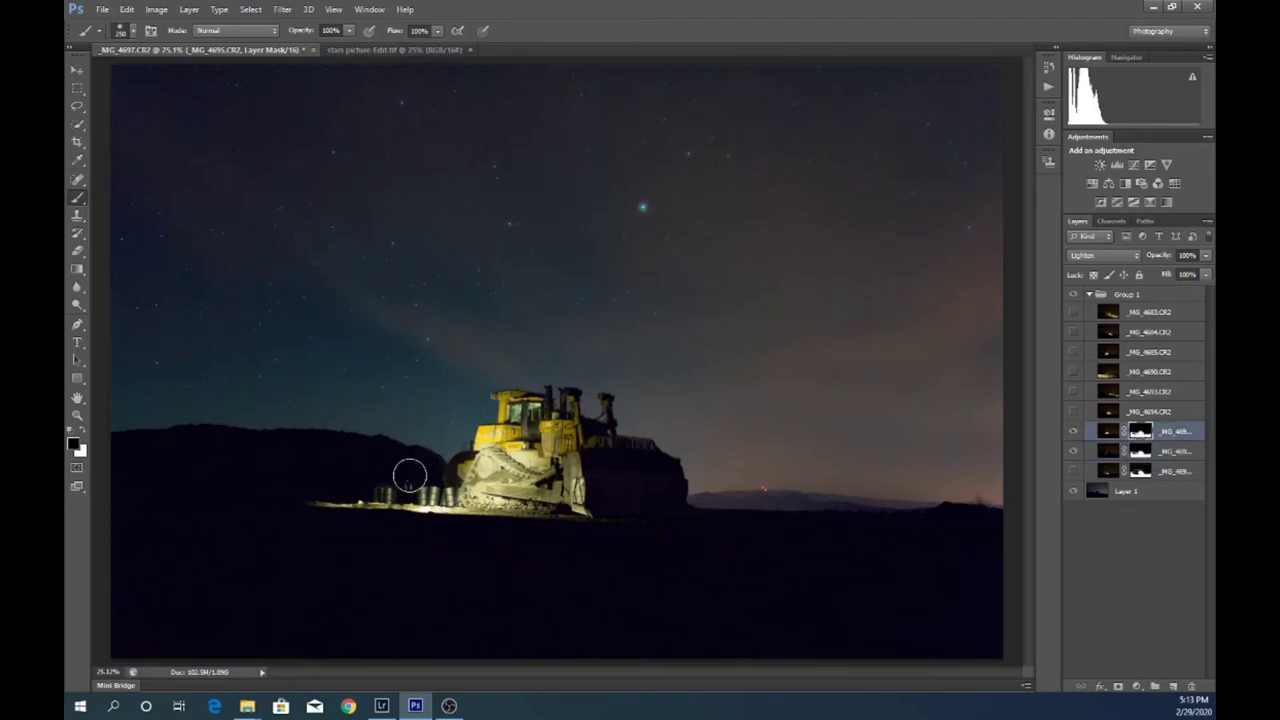
click(438, 33)
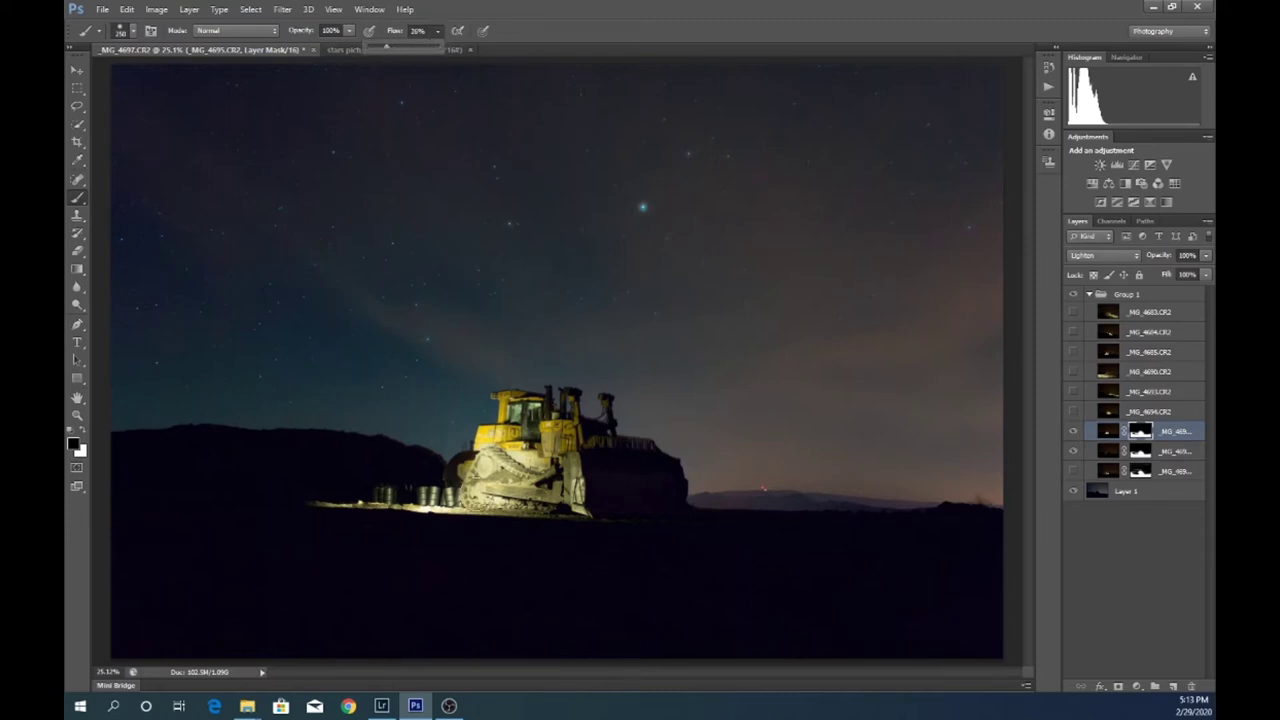
click(487, 466)
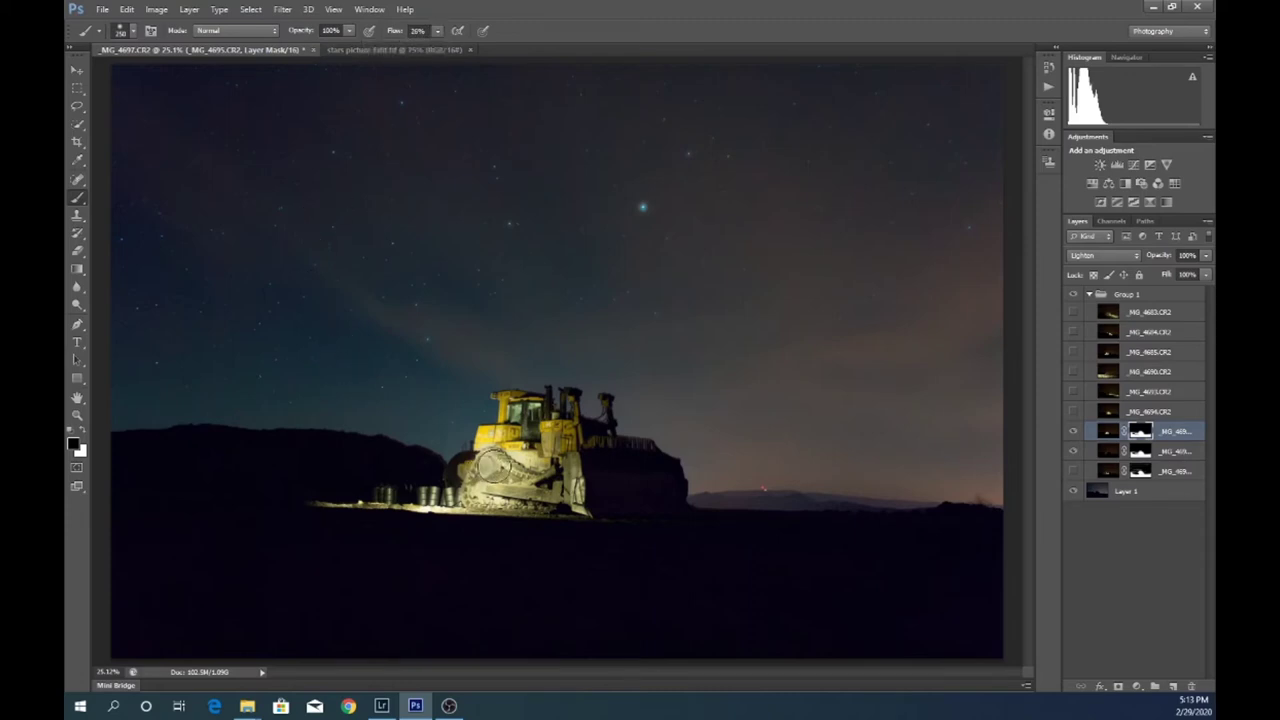
key(bracketright)
key(bracketright)
key(bracketright)
key(bracketright)
key(bracketright)
key(bracketright)
key(bracketright)
key(bracketright)
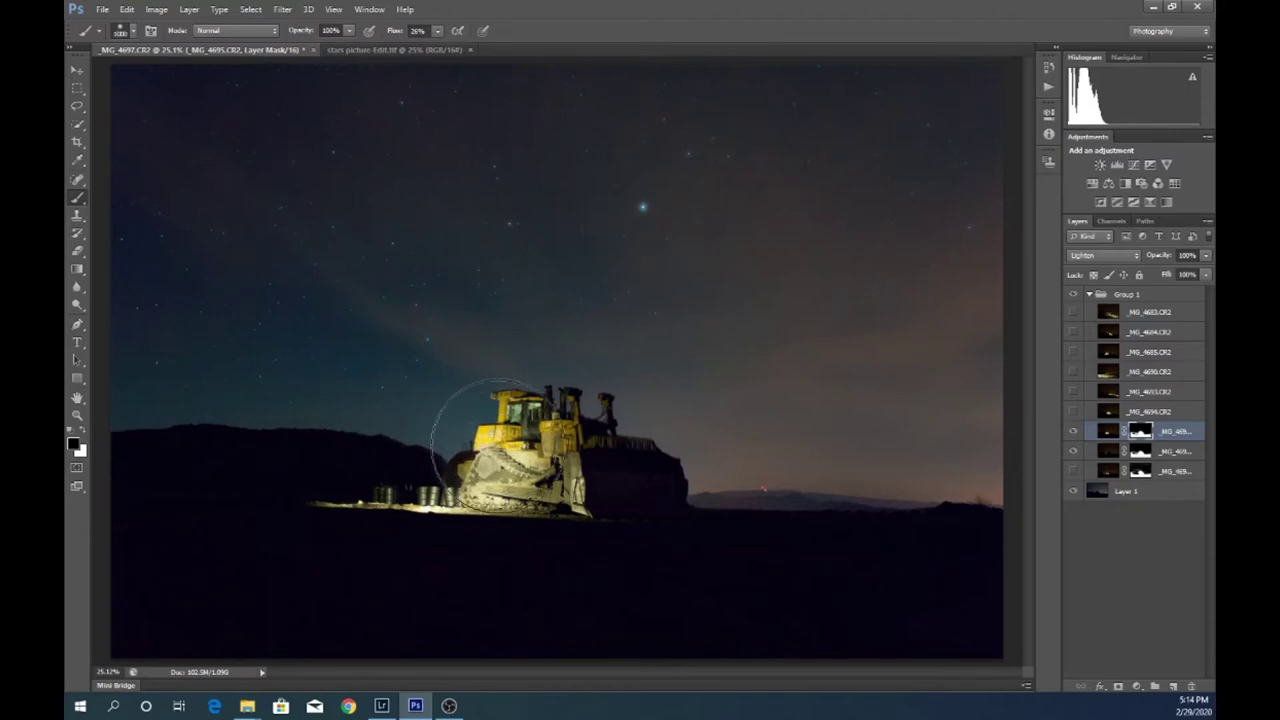
mouse_move(500, 429)
mouse_down()
mouse_move(491, 491)
mouse_move(479, 487)
mouse_up()
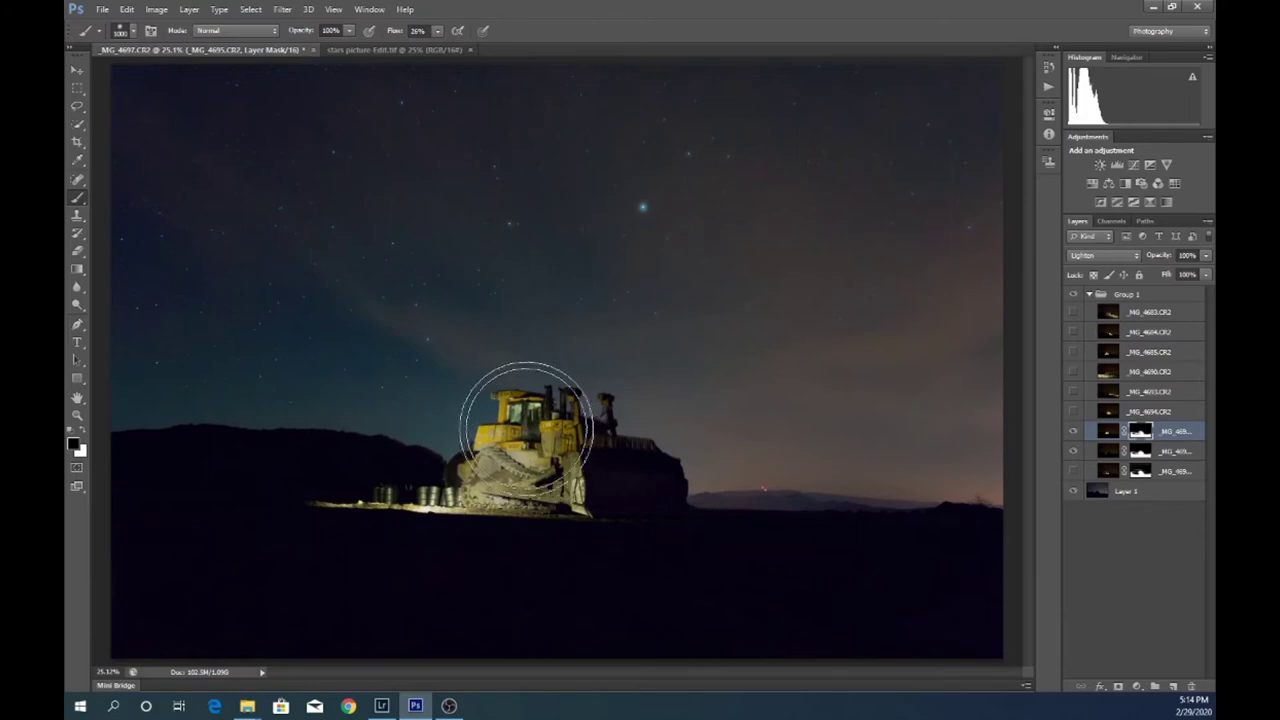
drag(527, 428, 490, 477)
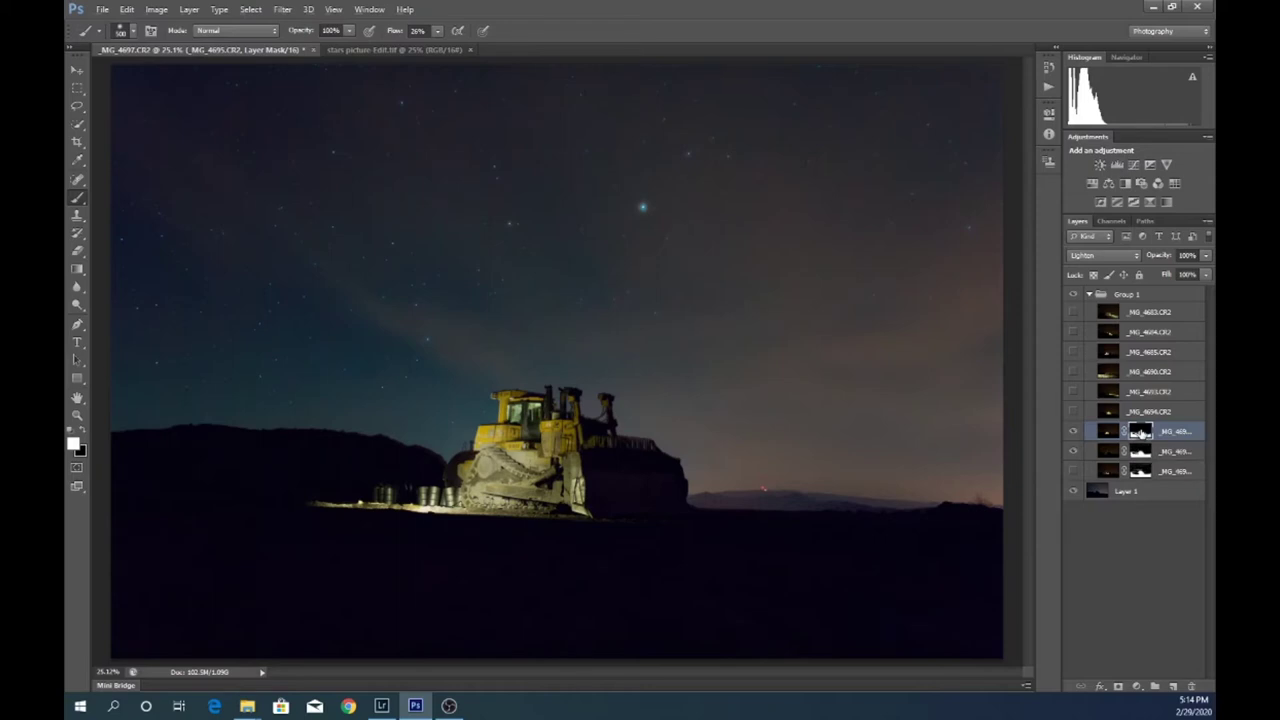
drag(1141, 430, 1141, 413)
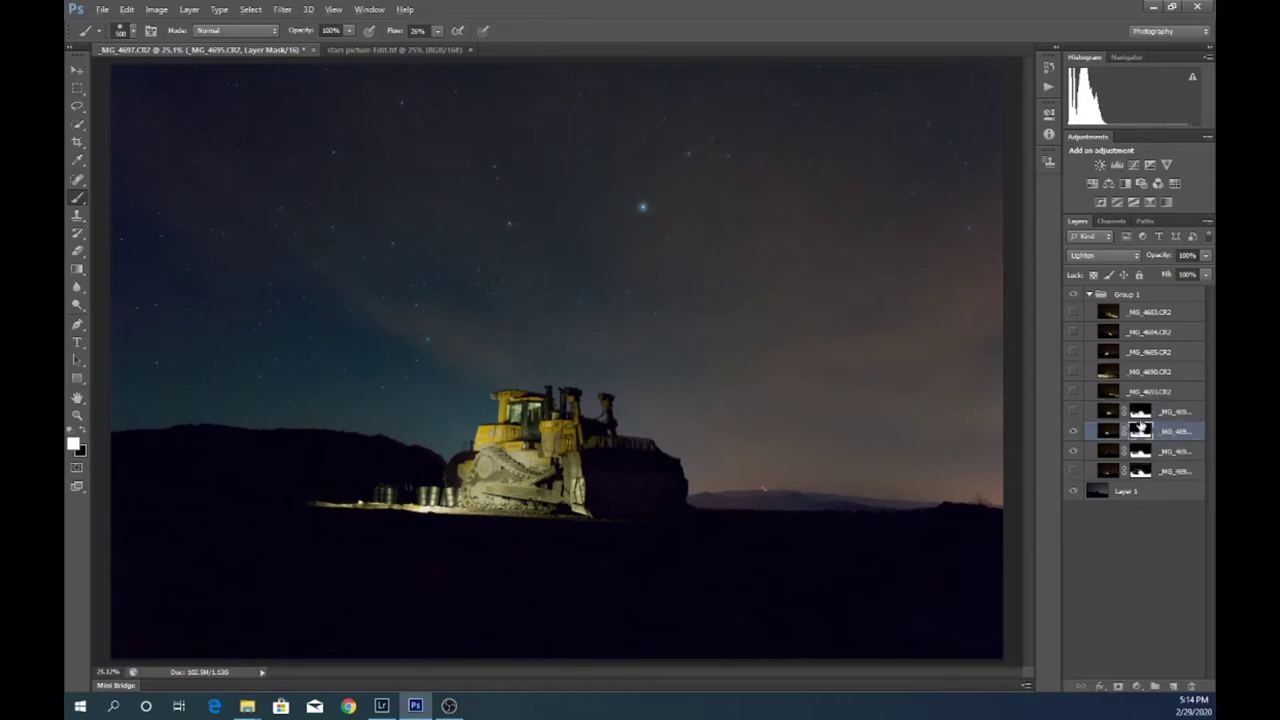
Show the new masked exposure and paint the lit blade into its mask at 9% flow.
click(1073, 412)
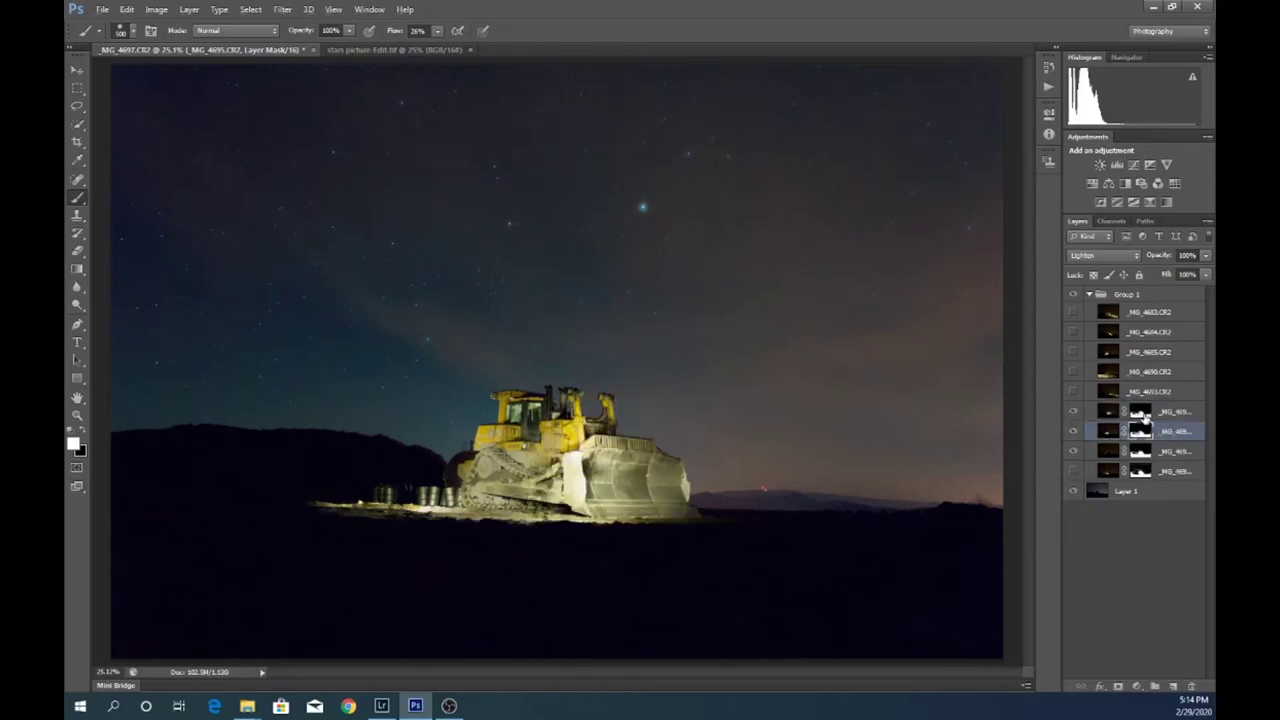
click(1143, 416)
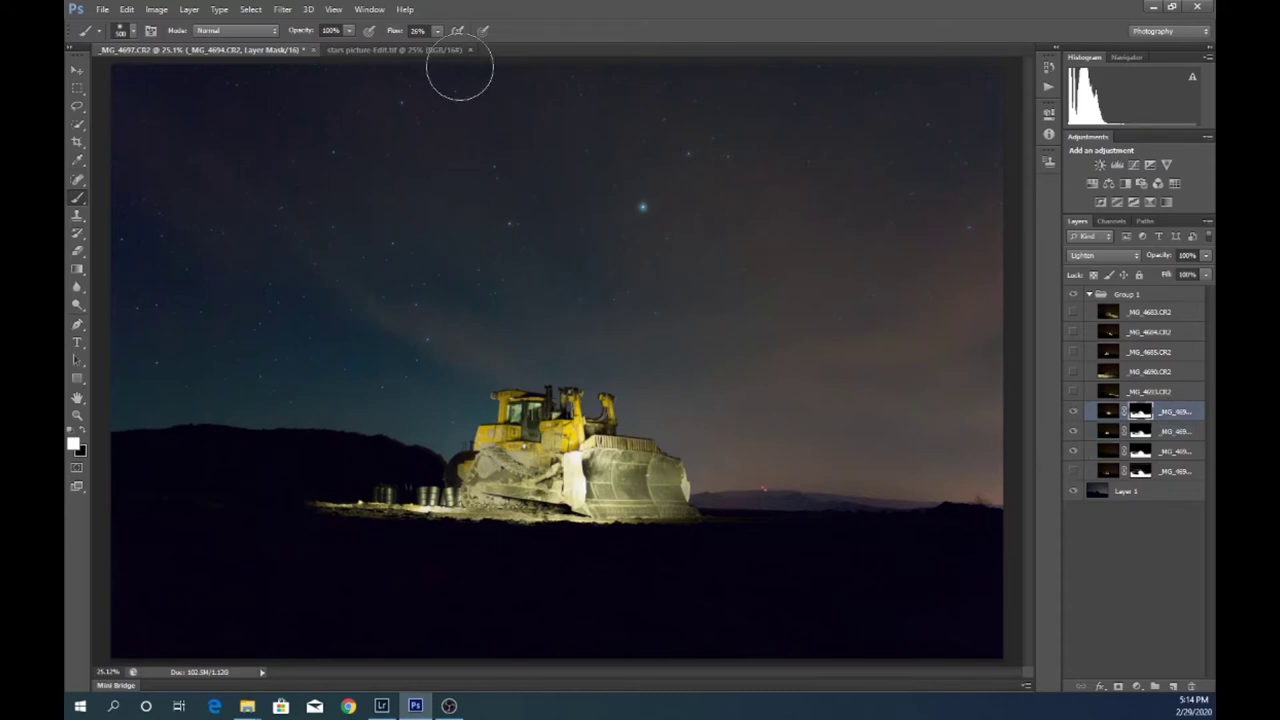
click(437, 32)
drag(427, 50, 422, 50)
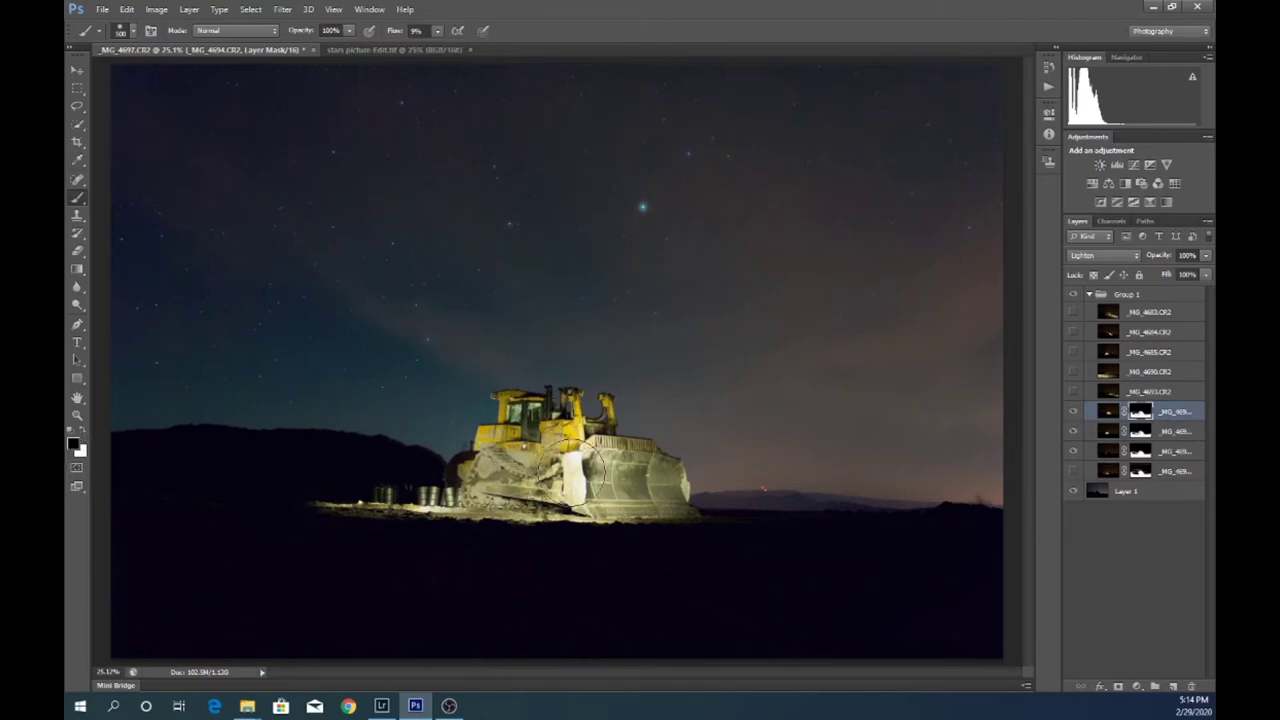
mouse_move(578, 478)
mouse_down()
mouse_move(586, 514)
mouse_move(585, 448)
mouse_move(560, 455)
mouse_move(556, 512)
mouse_move(433, 500)
mouse_move(417, 514)
mouse_move(593, 503)
mouse_move(585, 465)
mouse_up()
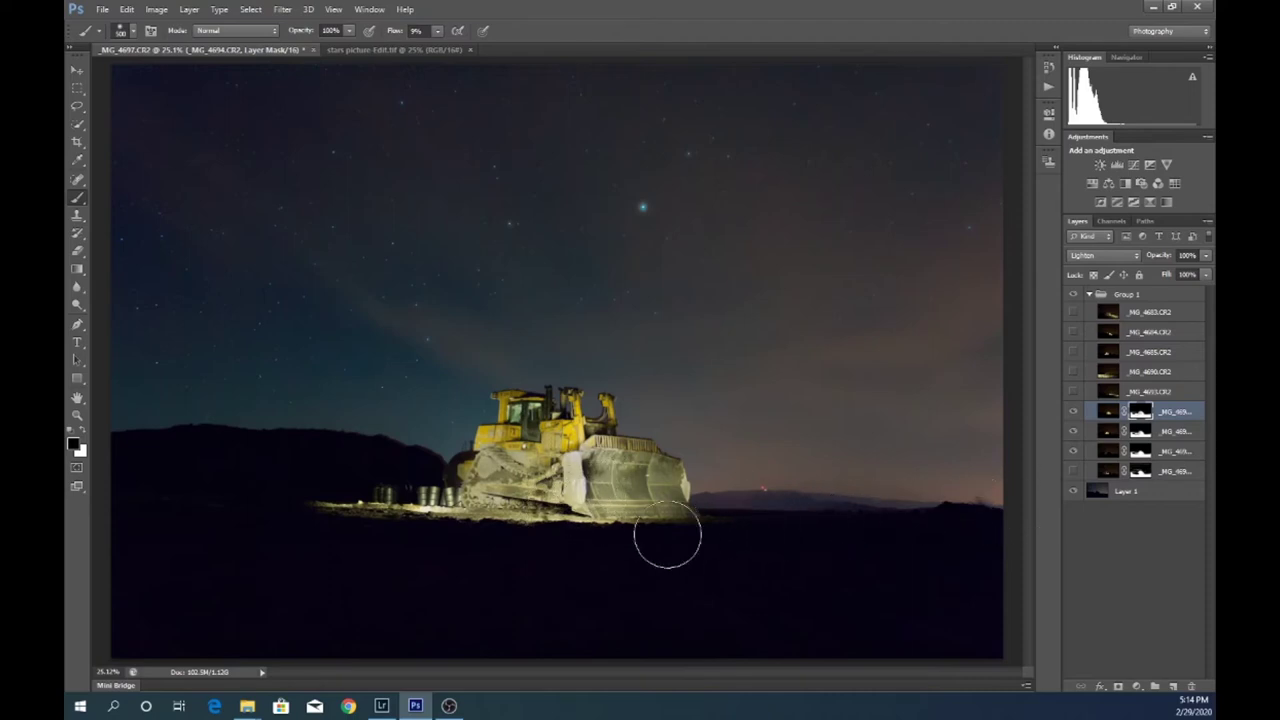
Paint white to reveal the lit ground right of the bulldozer, then copy the mask onto _MG_4693 and show it.
click(84, 437)
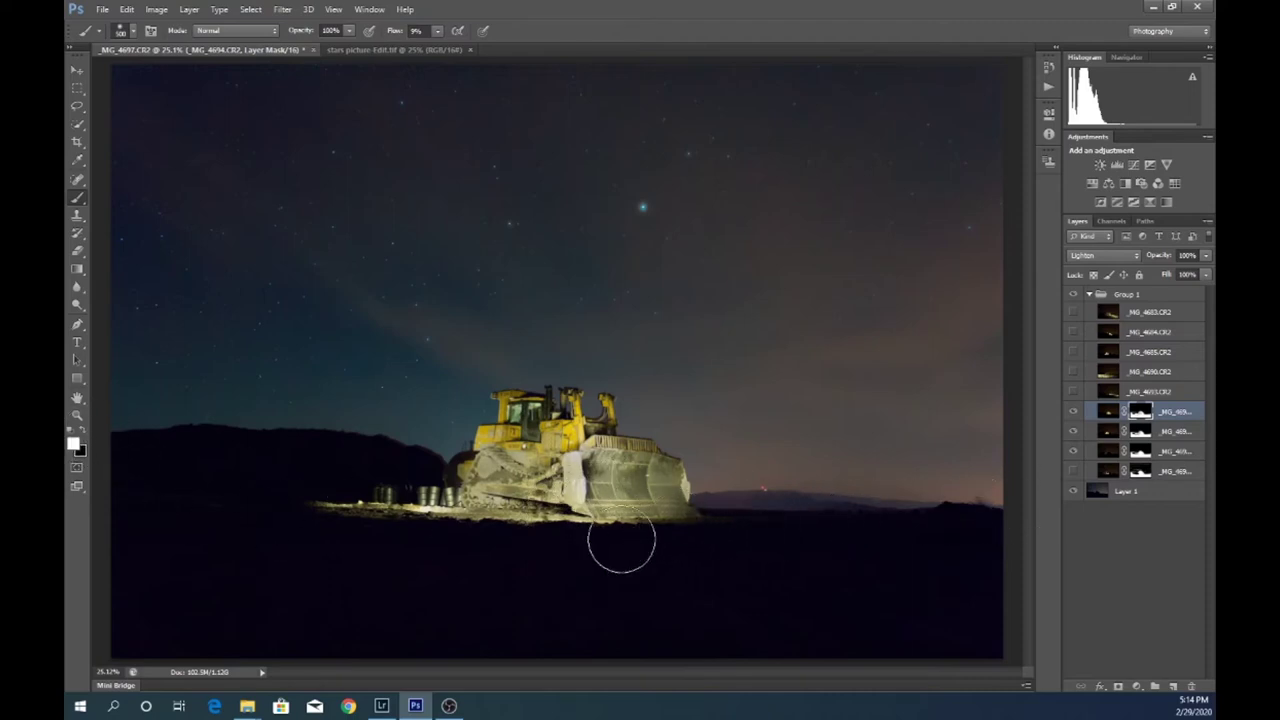
mouse_move(745, 525)
mouse_down()
mouse_move(688, 547)
mouse_move(742, 548)
mouse_move(286, 547)
mouse_move(845, 559)
mouse_move(695, 551)
mouse_move(803, 540)
mouse_move(725, 548)
mouse_move(709, 536)
mouse_move(874, 540)
mouse_move(732, 552)
mouse_move(742, 548)
mouse_move(604, 467)
mouse_move(617, 524)
mouse_up()
drag(1141, 413, 1140, 391)
click(1074, 394)
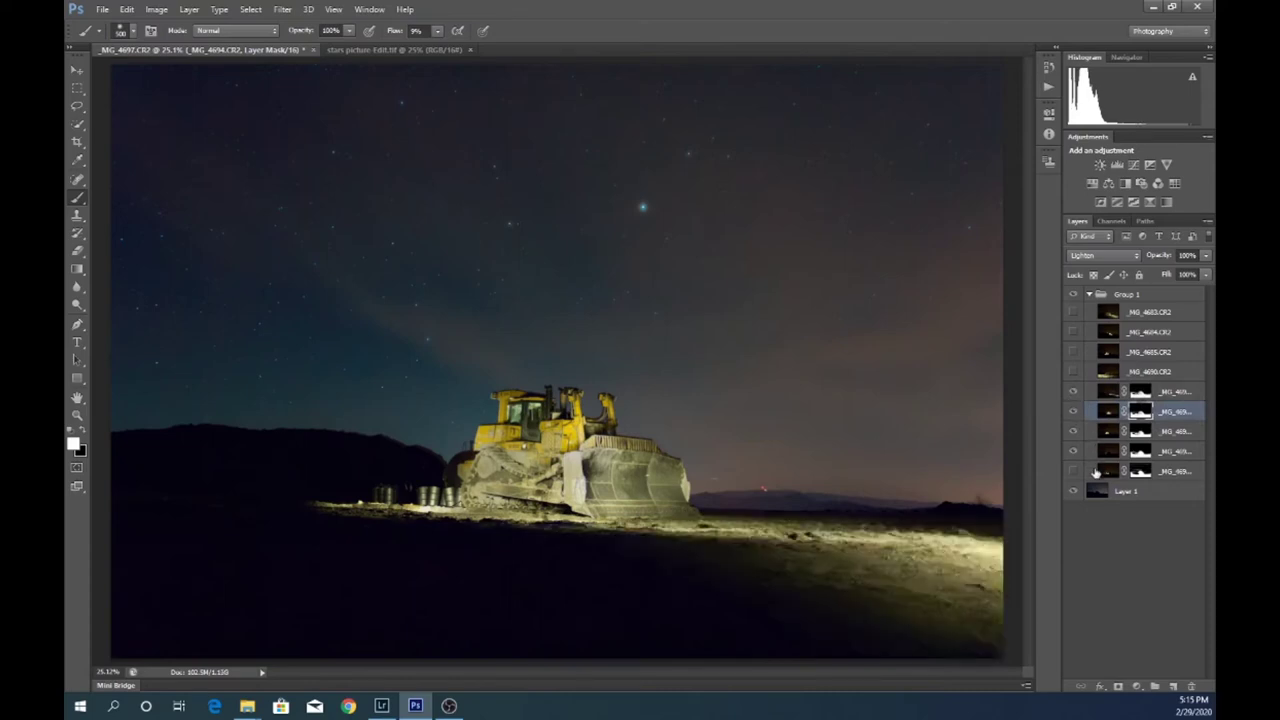
click(1142, 396)
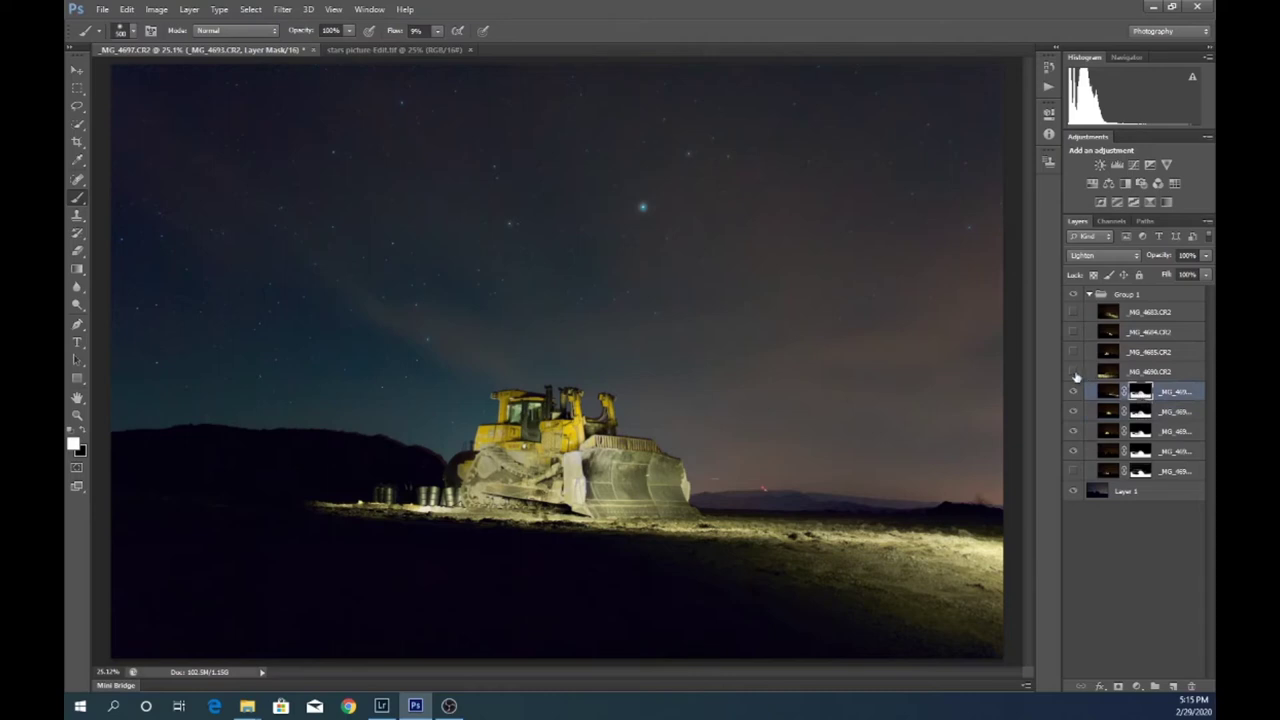
click(1073, 312)
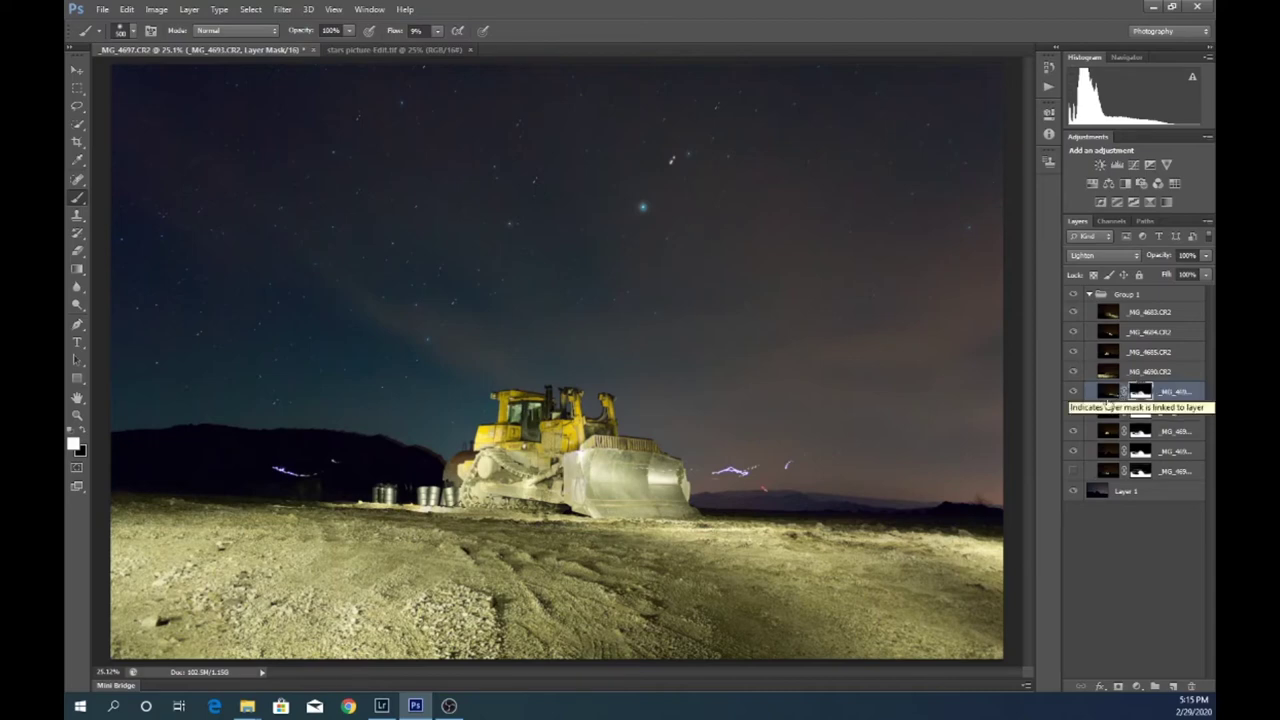
click(1071, 316)
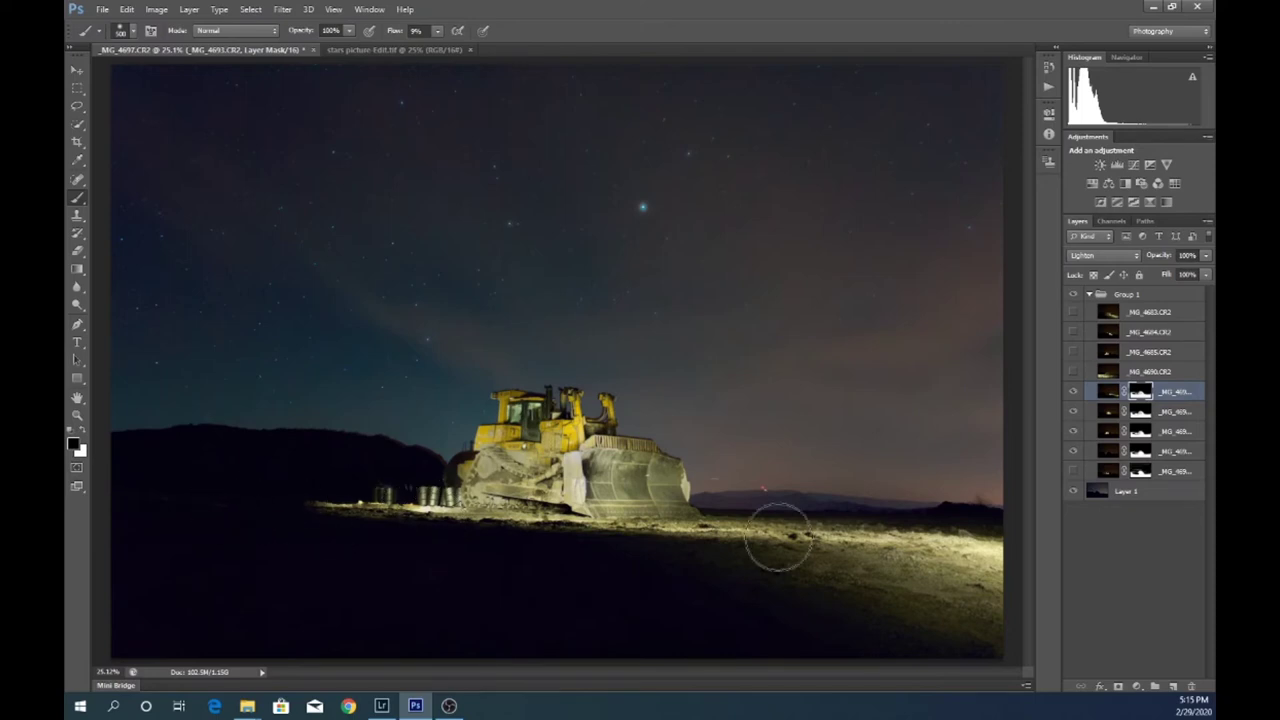
click(1074, 394)
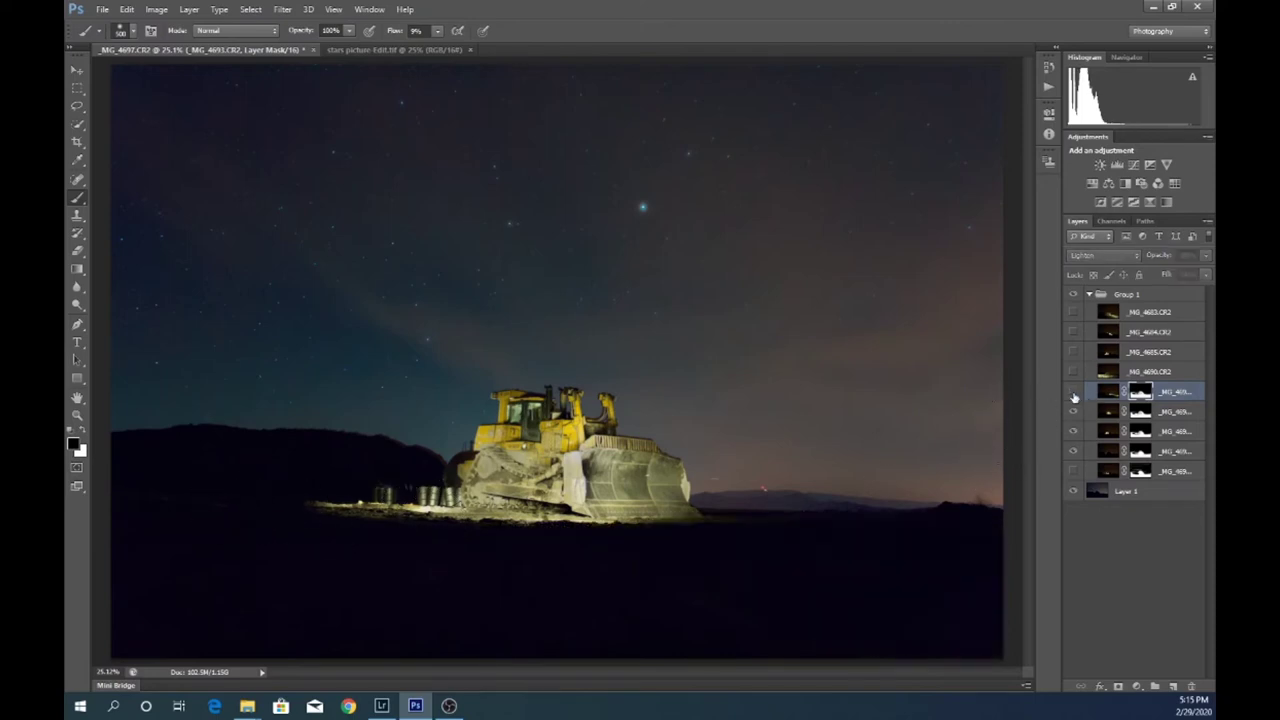
click(1074, 394)
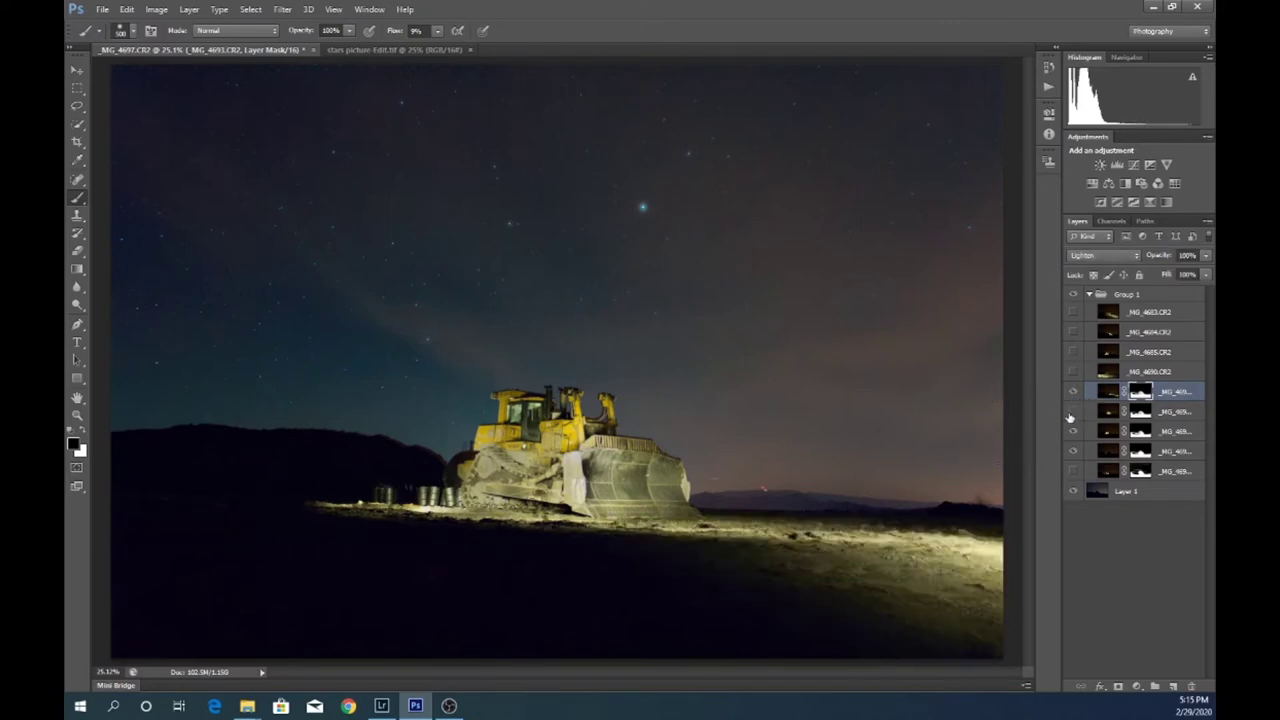
click(1069, 417)
click(1070, 414)
click(1074, 432)
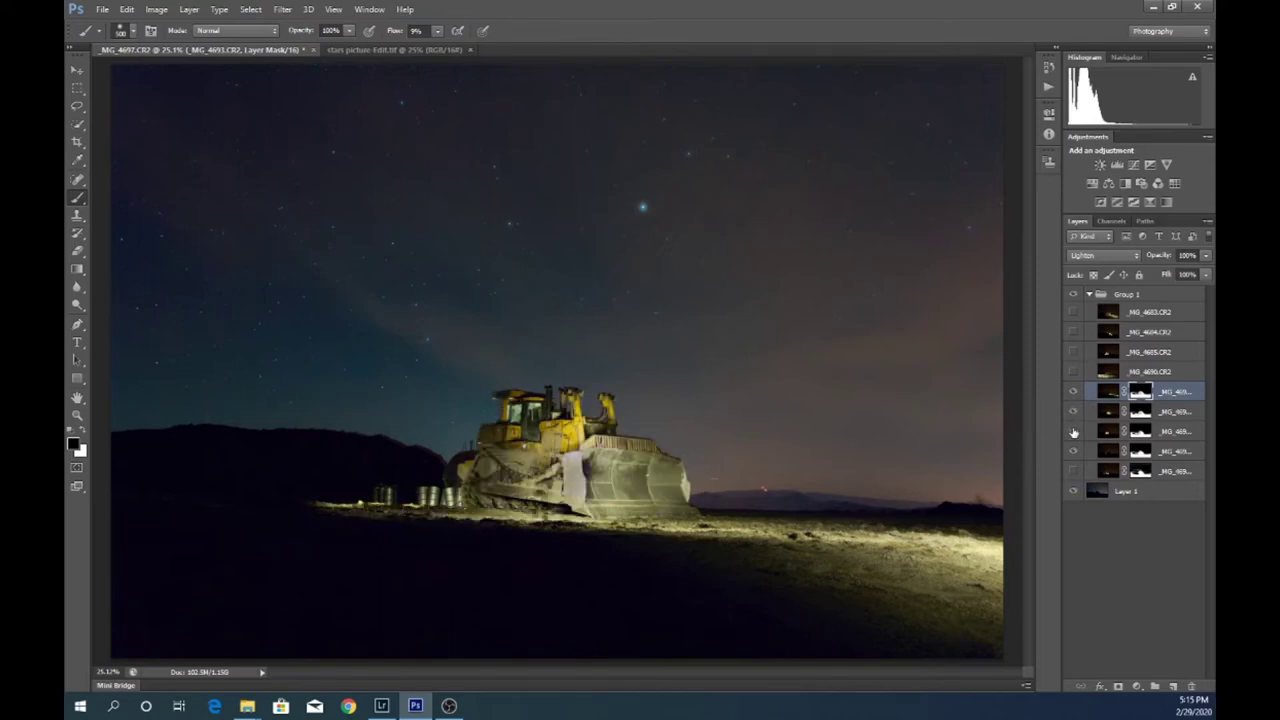
click(1074, 432)
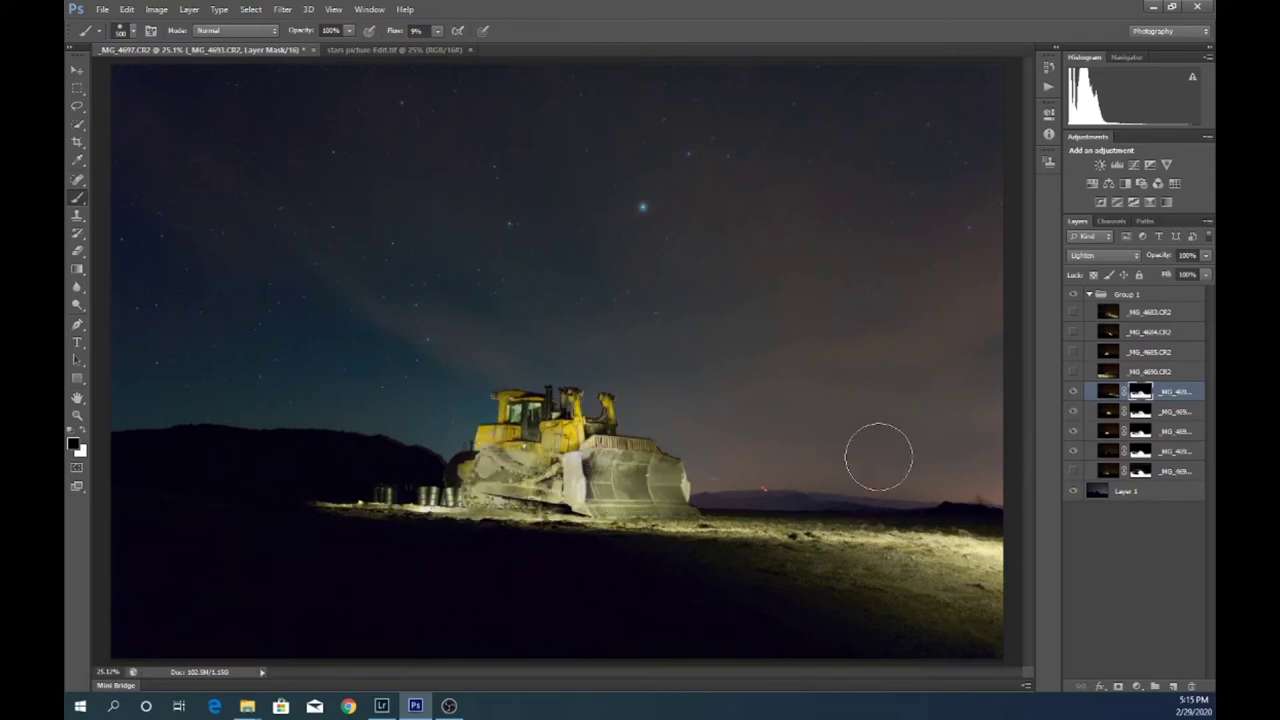
click(1074, 433)
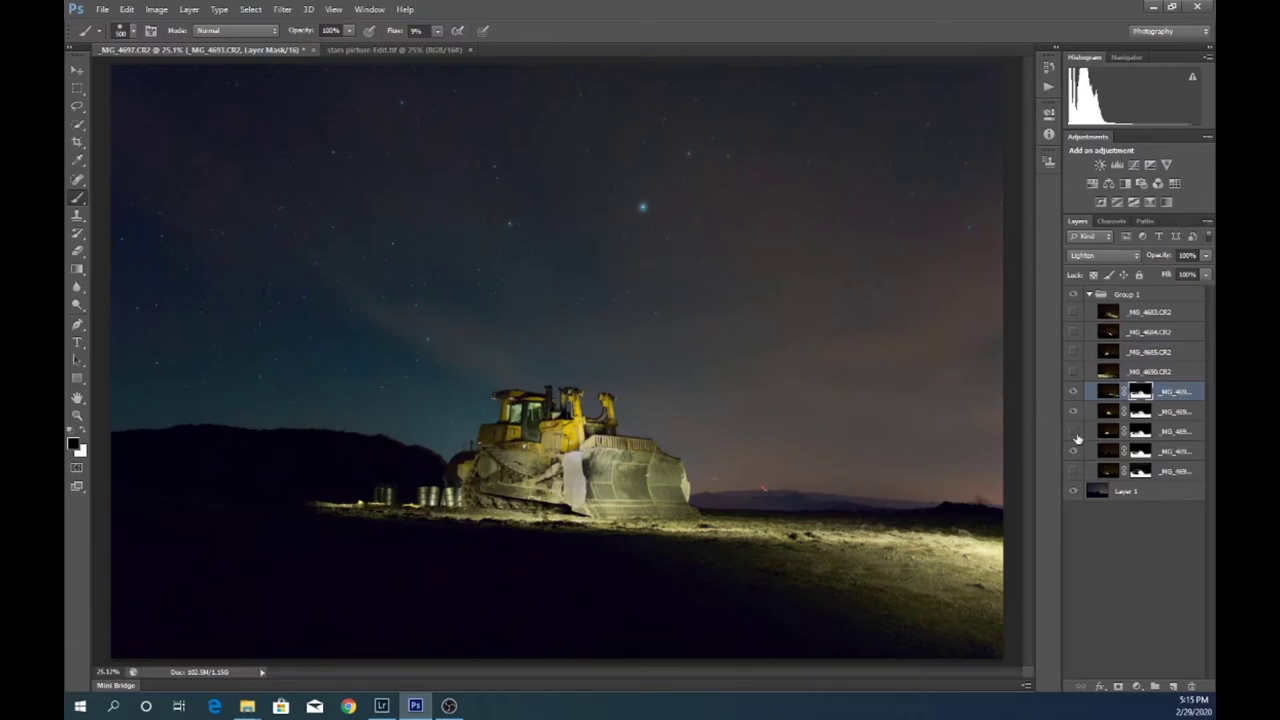
click(1074, 432)
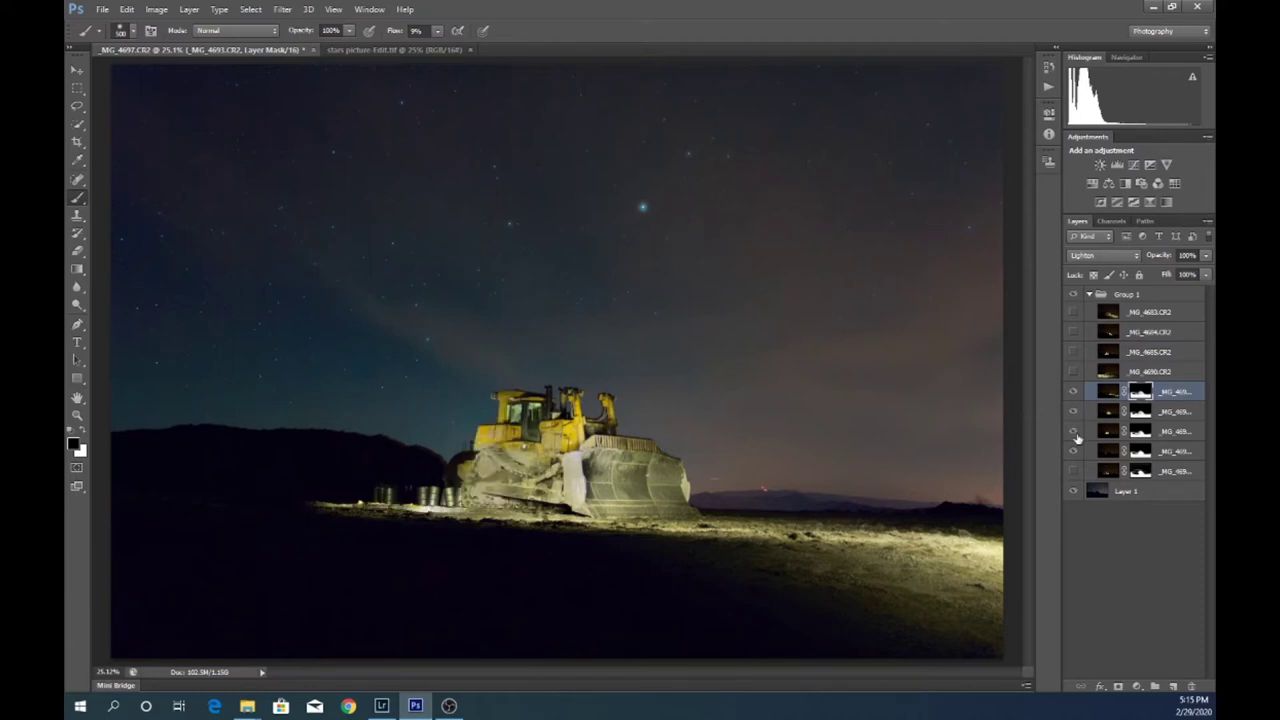
click(1148, 436)
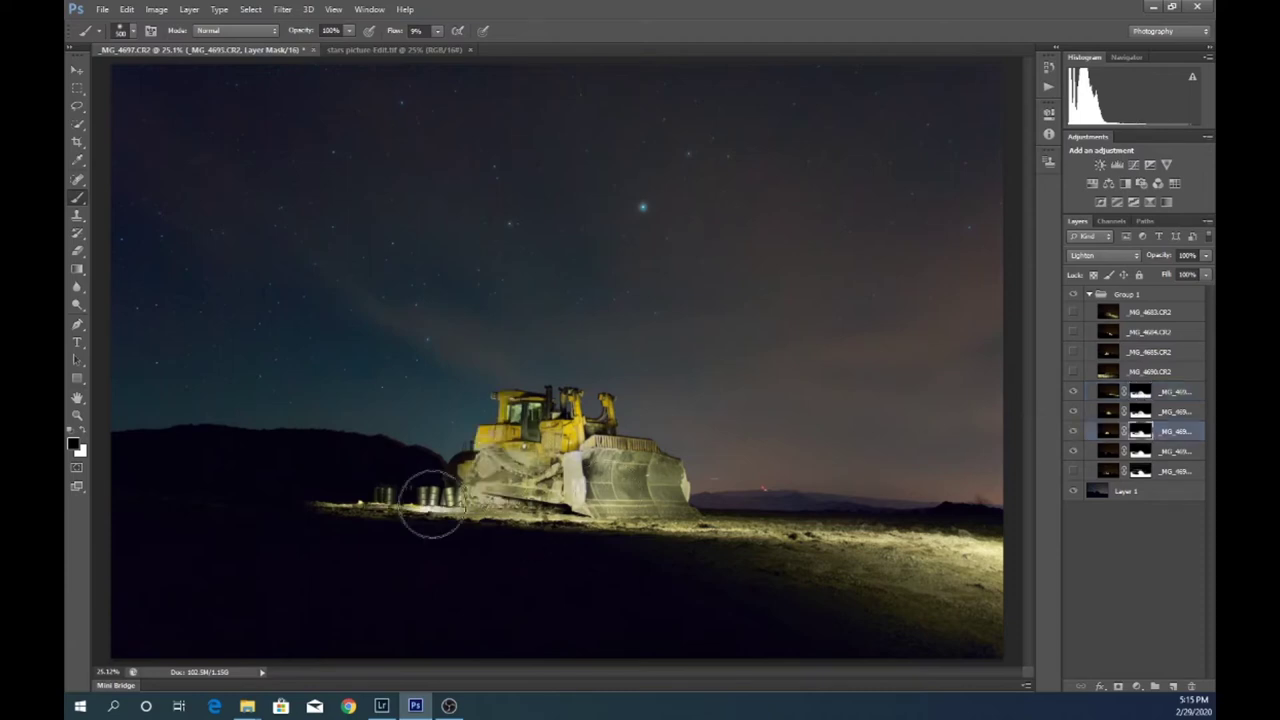
Raise brush flow to 23% and paint the barrels brighter into the mask.
click(436, 31)
drag(438, 46, 448, 46)
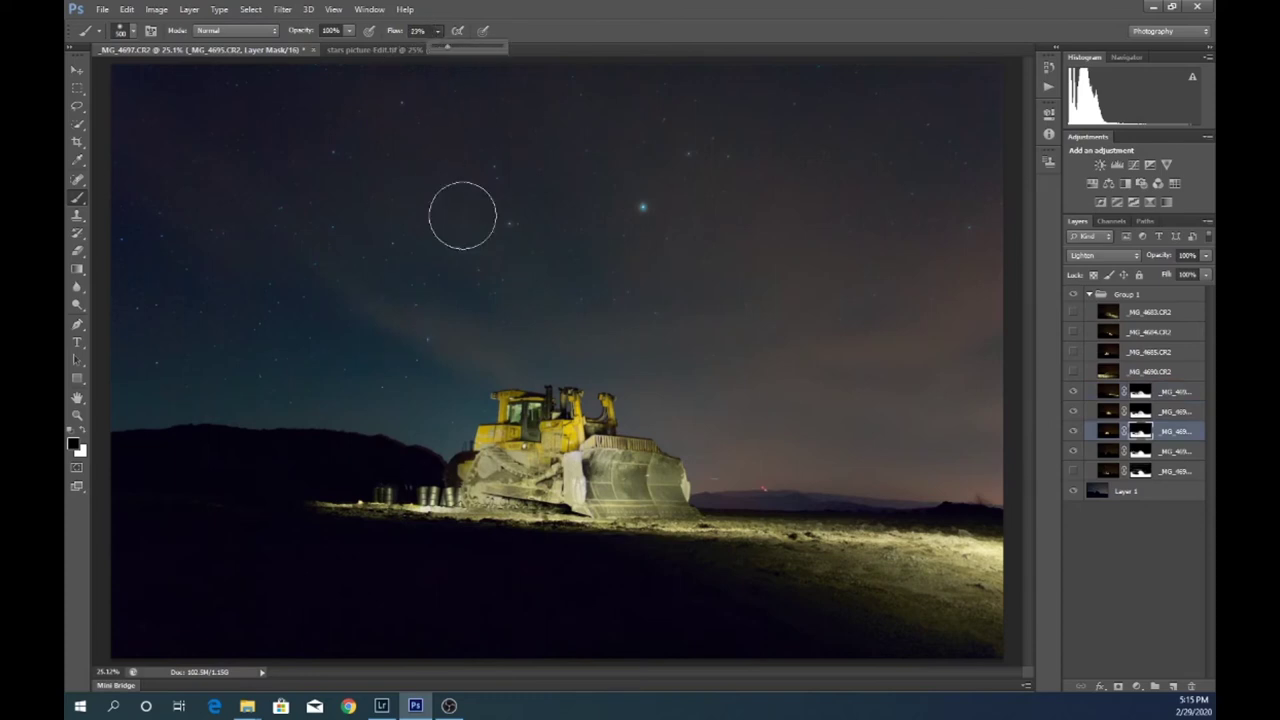
click(434, 496)
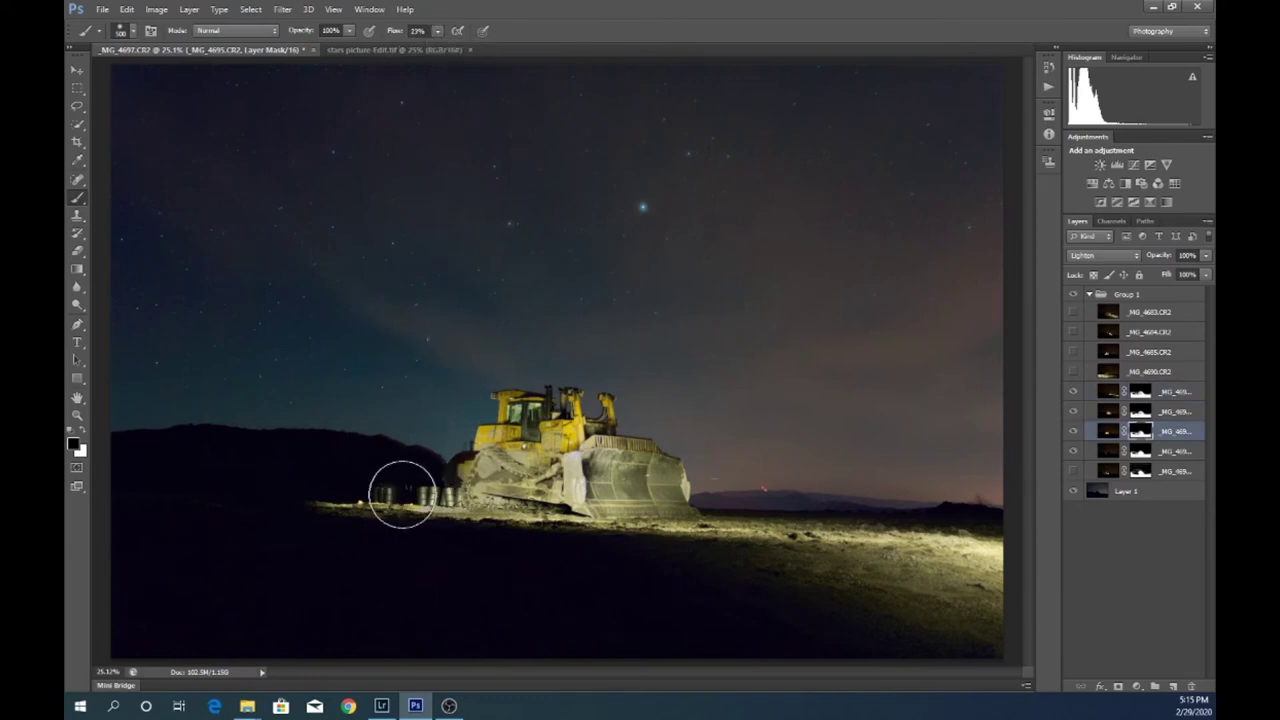
mouse_move(402, 494)
mouse_down()
mouse_move(434, 497)
mouse_move(400, 491)
mouse_move(440, 476)
mouse_up()
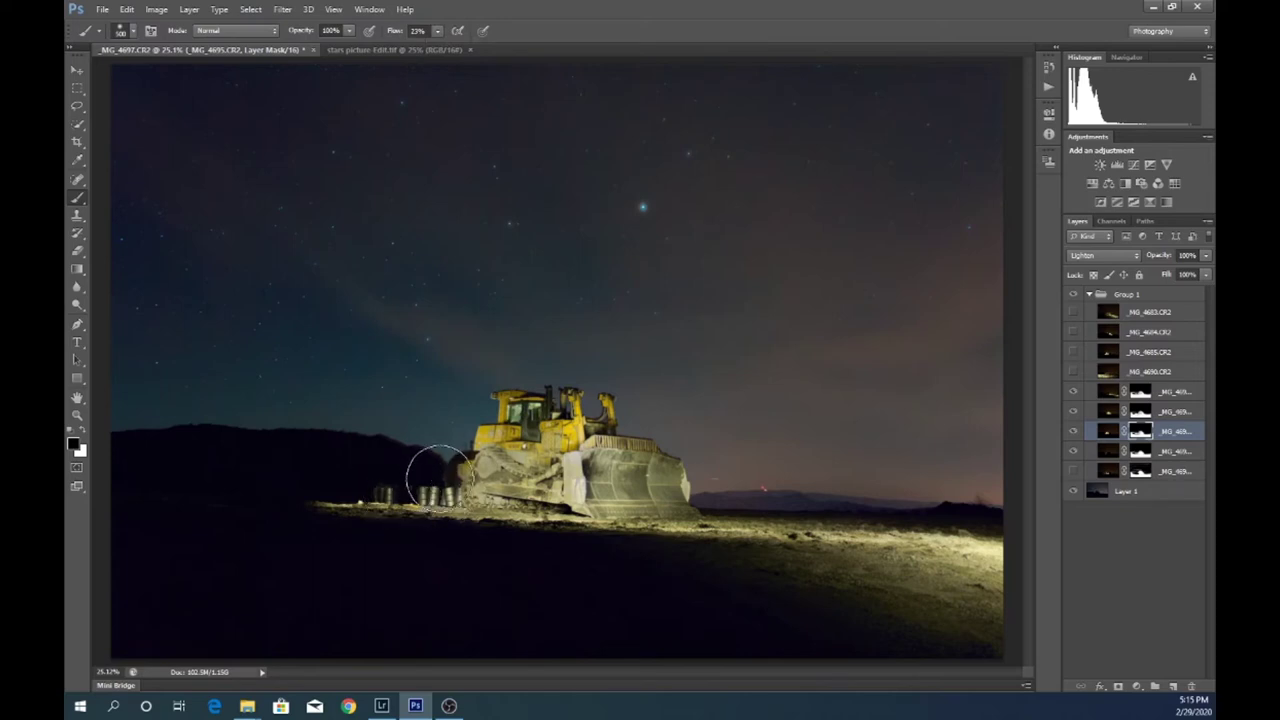
Copy the top exposure's mask onto the _MG_4690 layer and make it visible.
click(1144, 394)
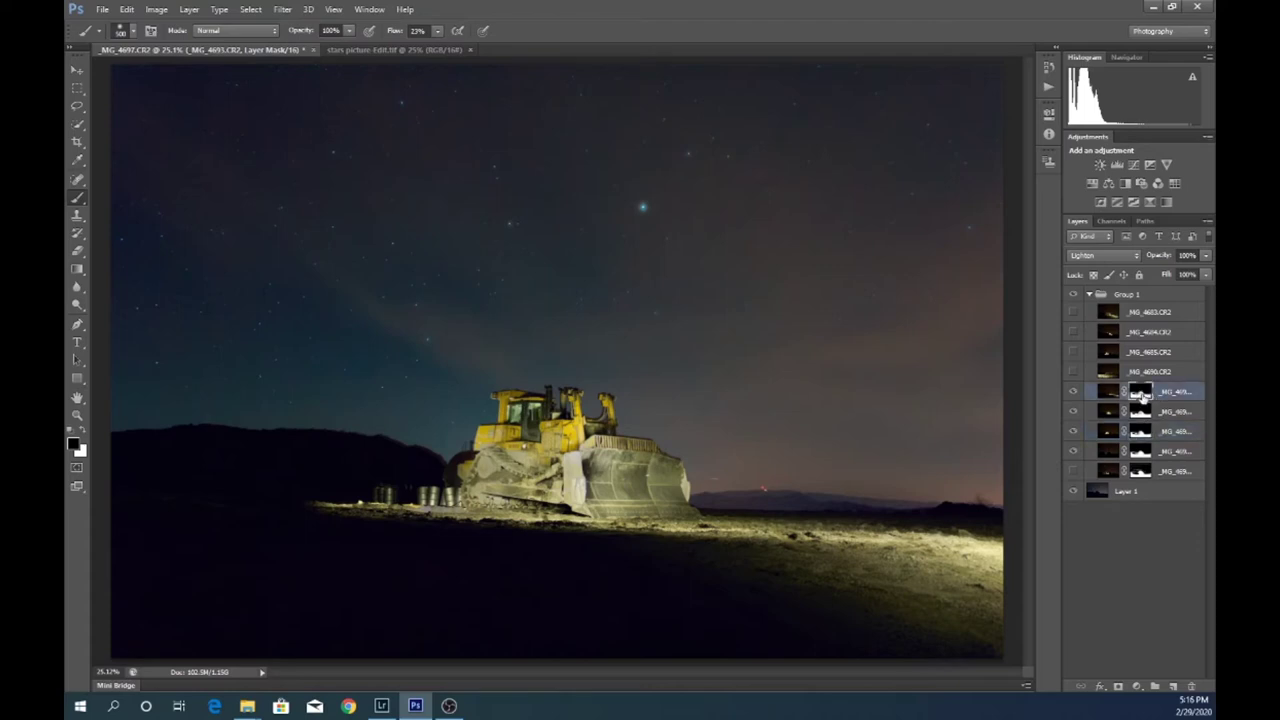
drag(1141, 394, 1141, 372)
click(1074, 371)
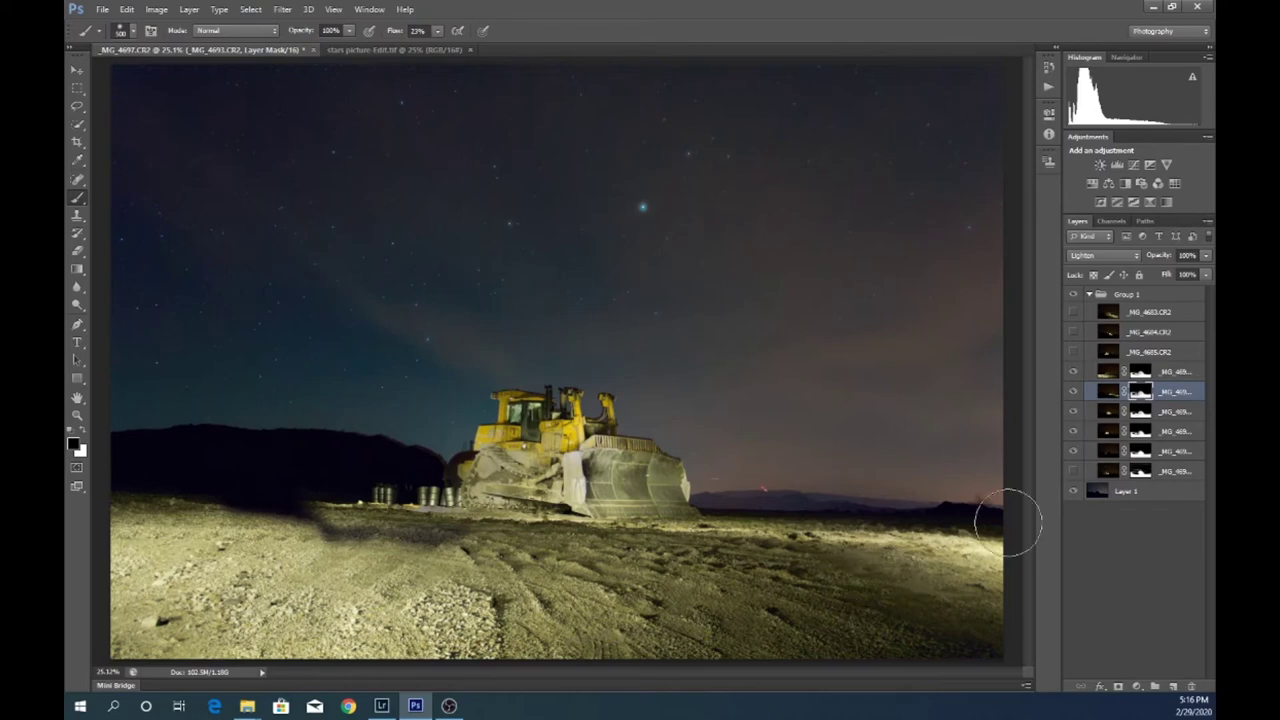
Toggle each exposure layer off and on to compare its contribution, leaving the _MG_4690 layer visible.
click(1141, 372)
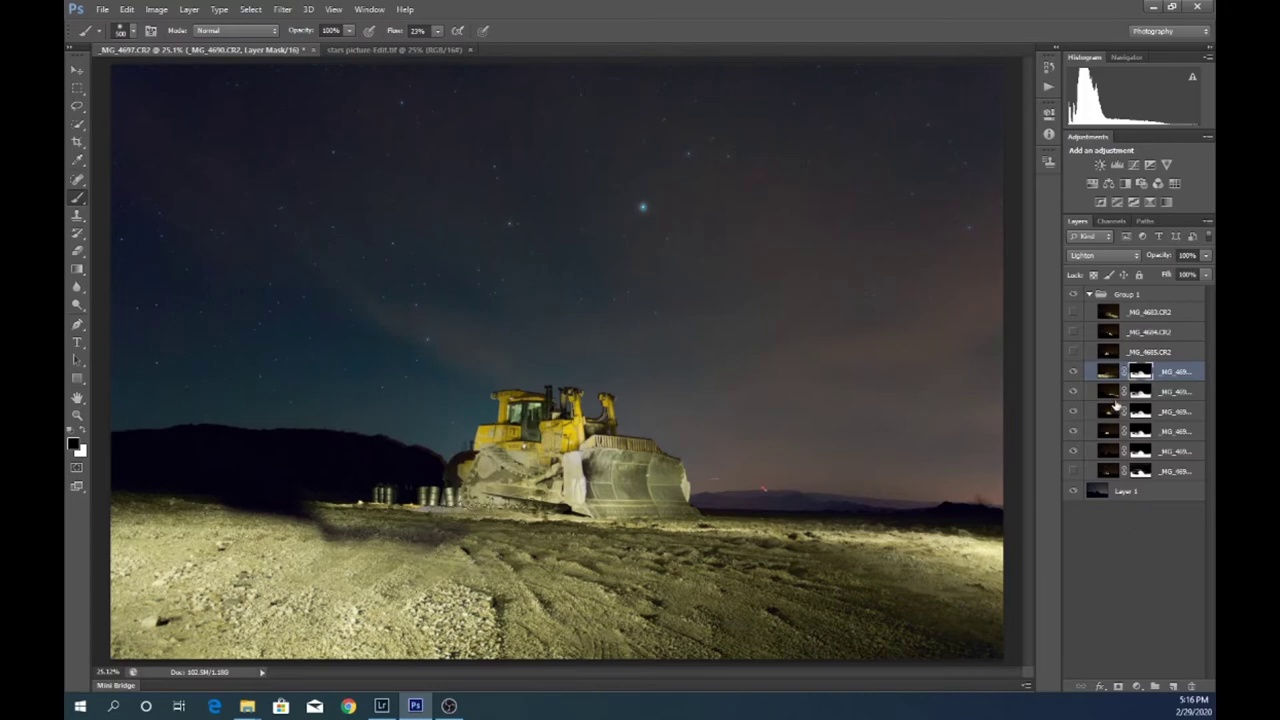
click(1074, 372)
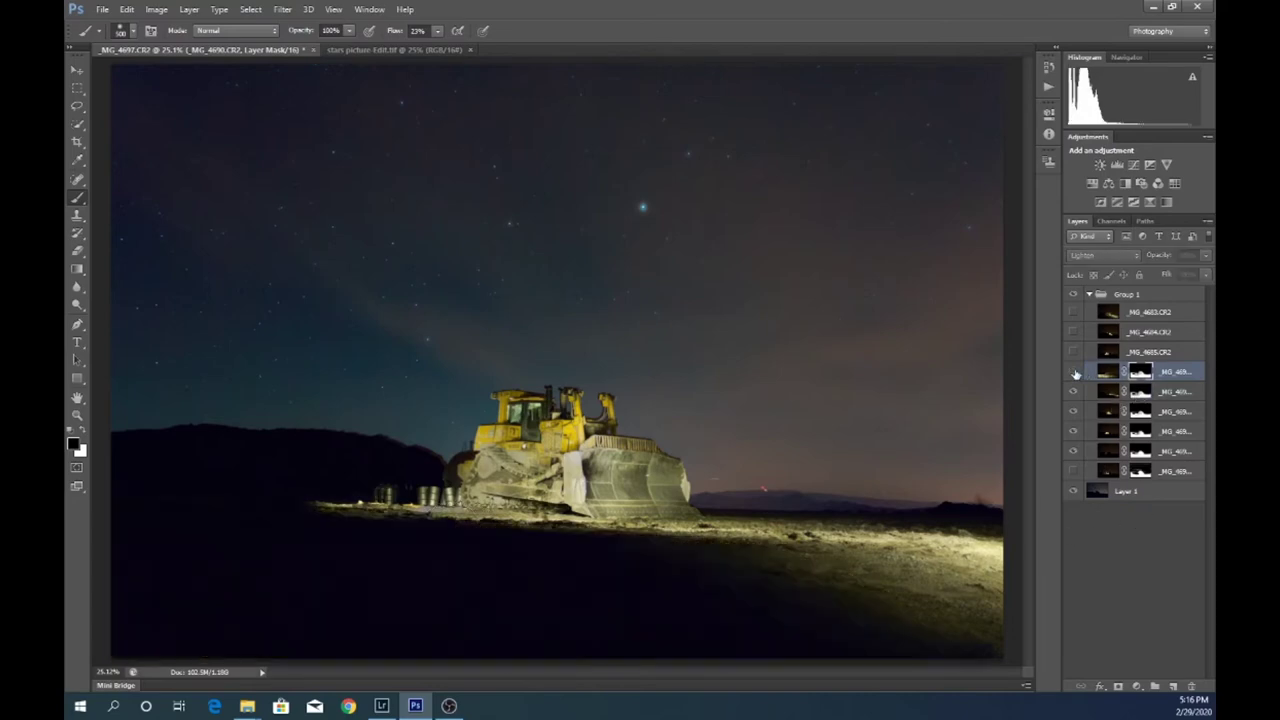
click(1074, 372)
click(1074, 392)
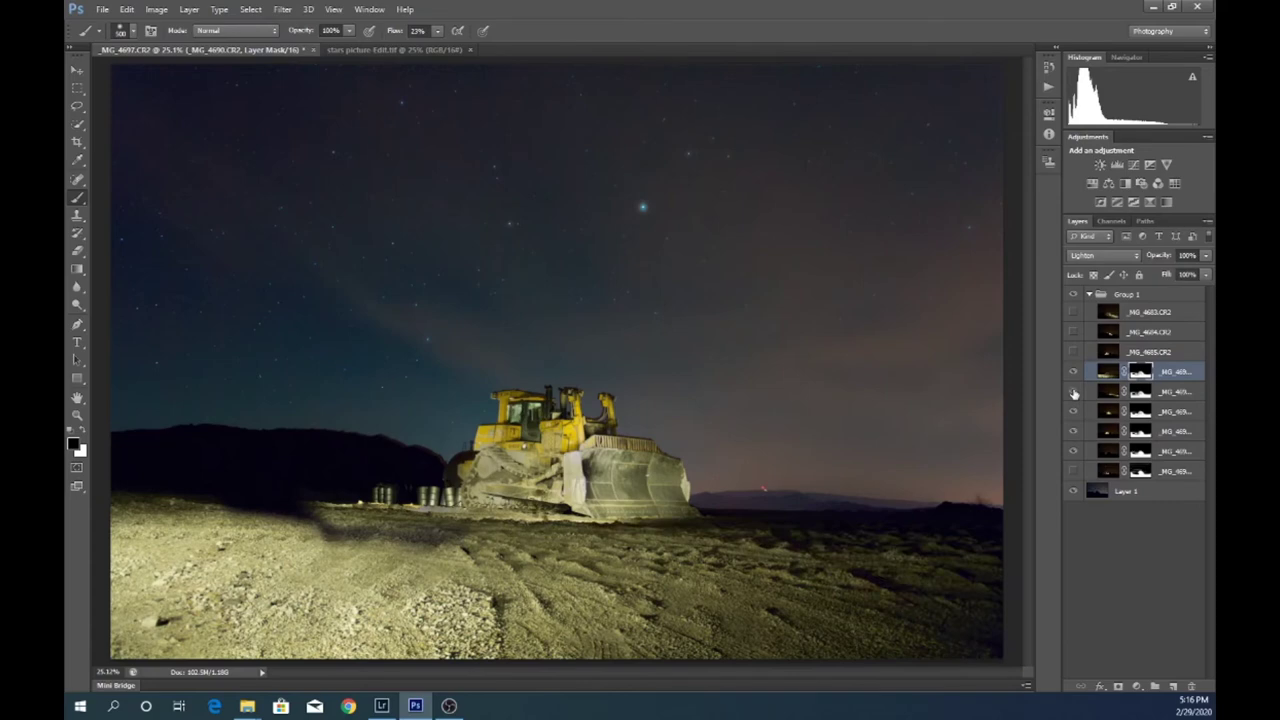
click(1074, 392)
click(1074, 412)
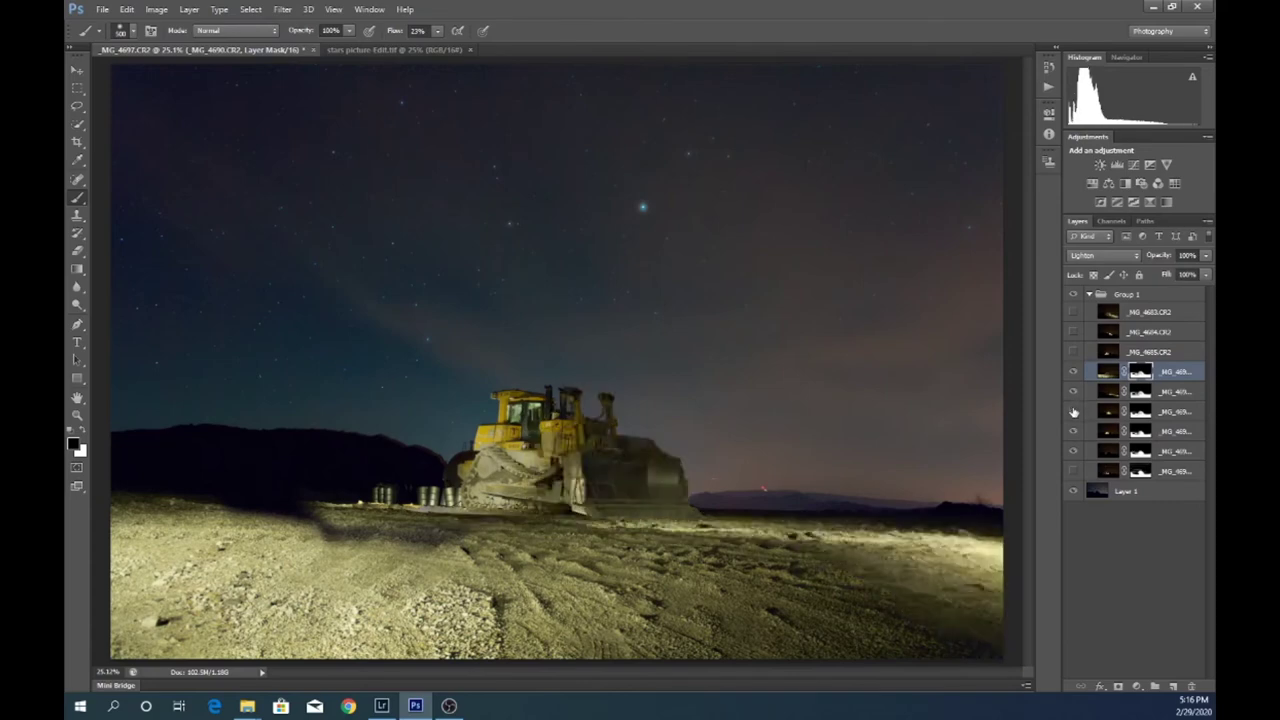
click(1074, 412)
click(1074, 432)
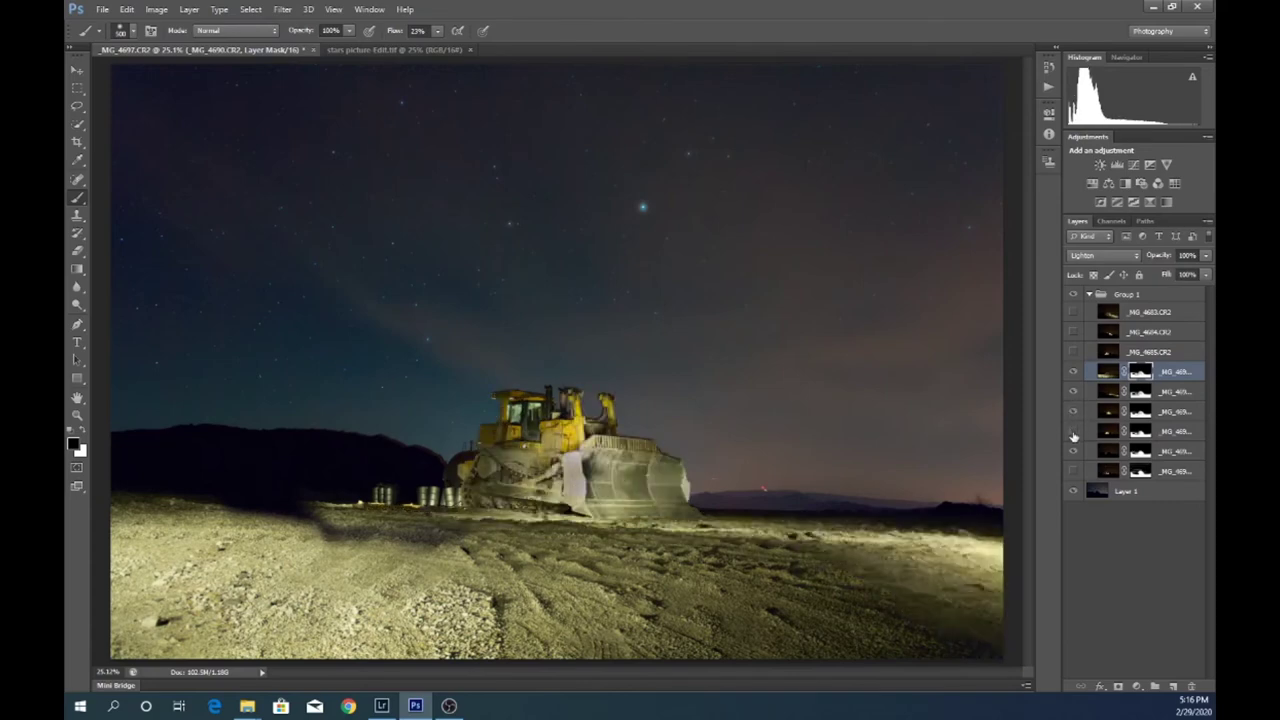
click(1073, 433)
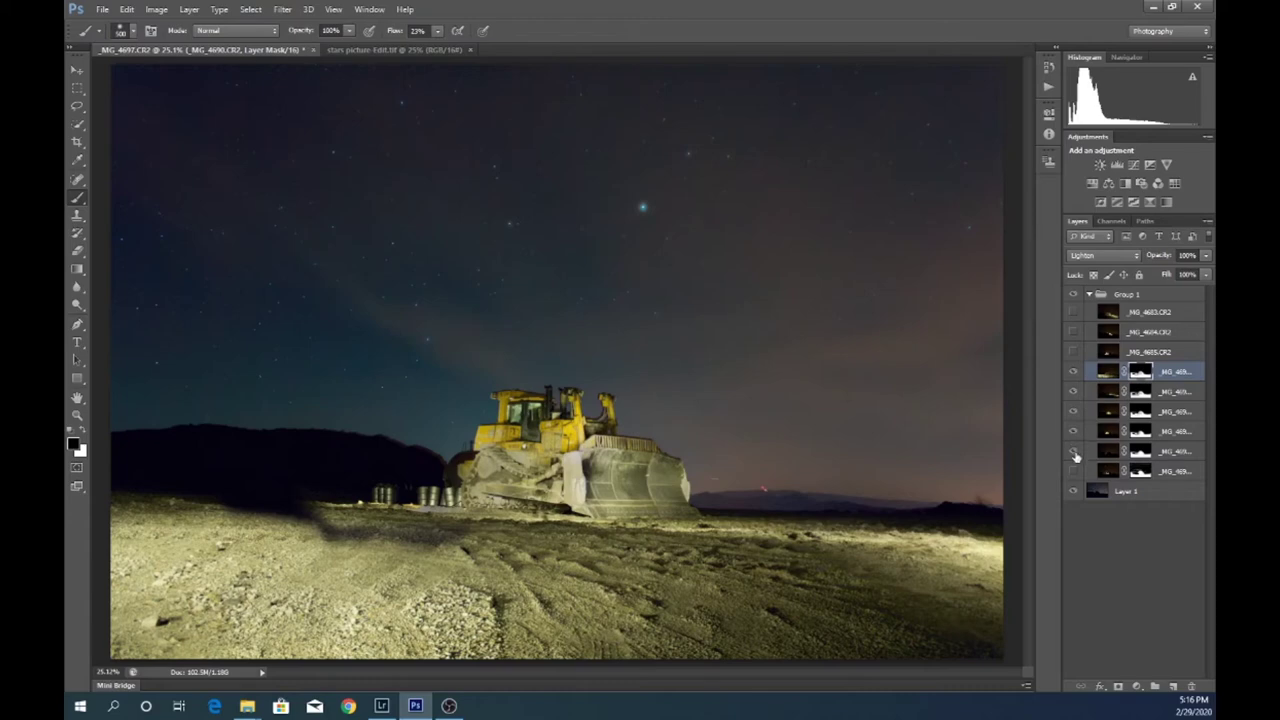
click(1074, 453)
click(1074, 453)
click(1074, 471)
click(1074, 471)
click(1074, 374)
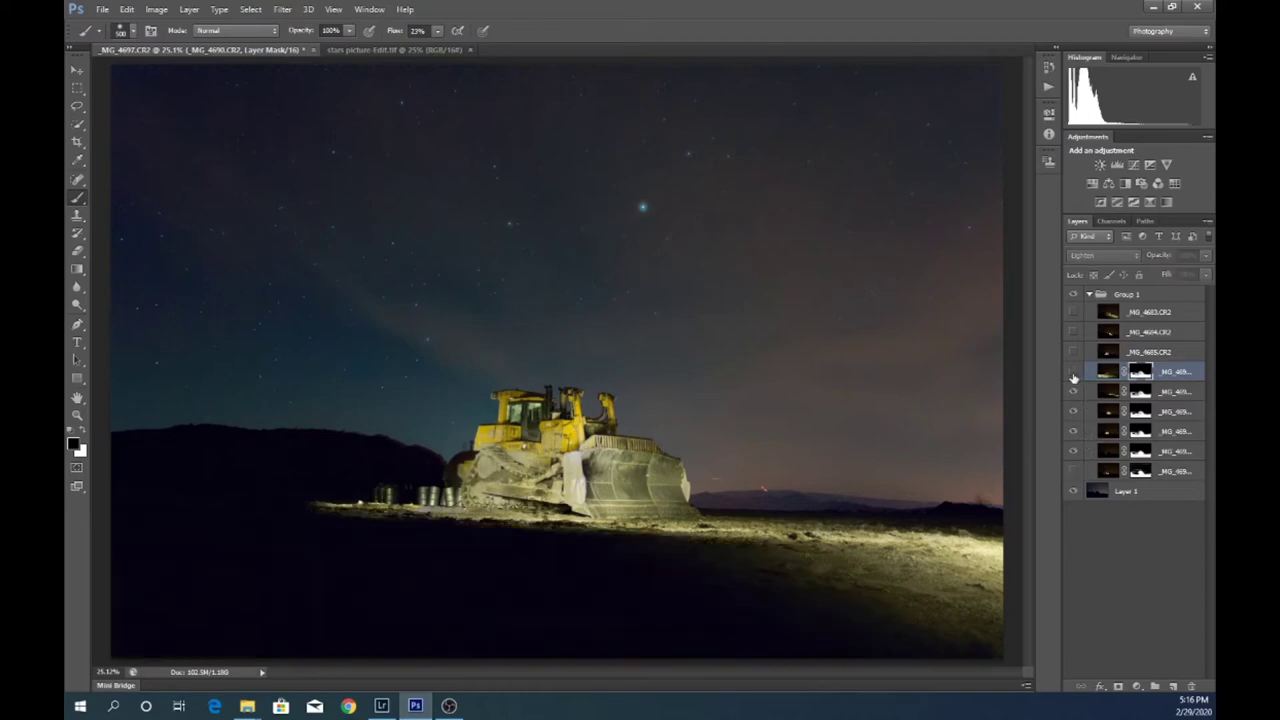
click(1074, 374)
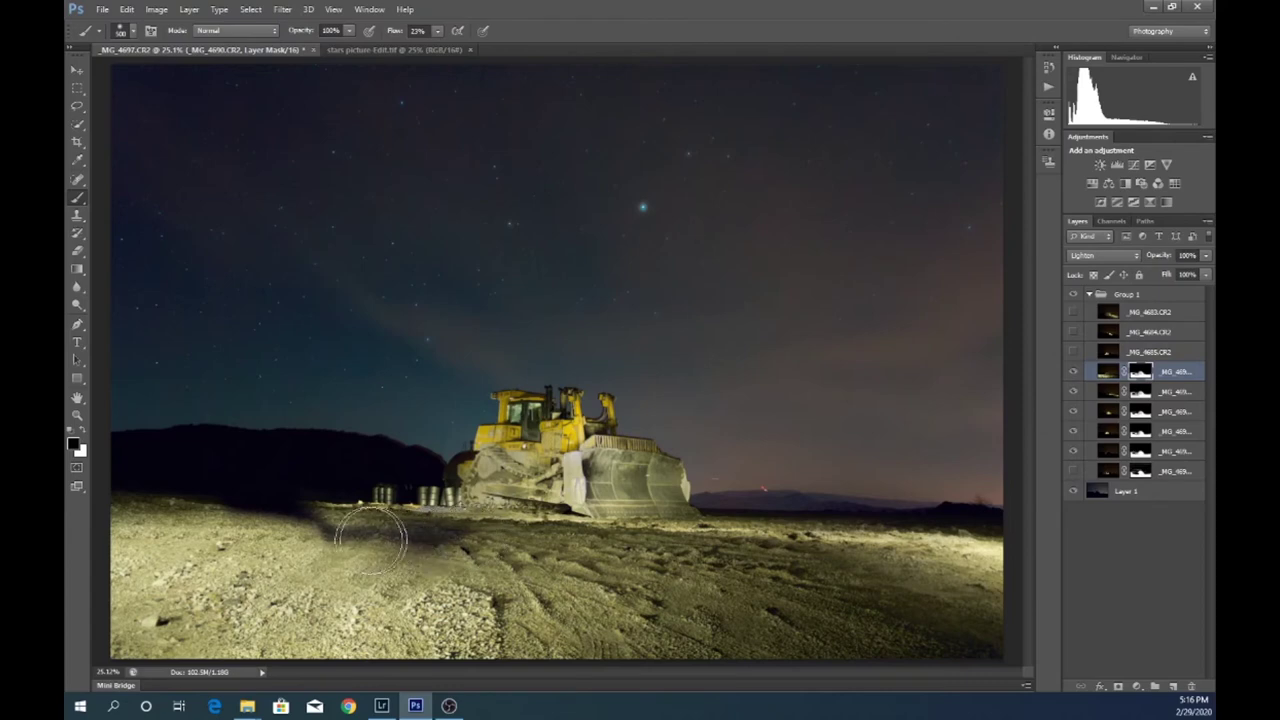
Paint white at 100% flow on the mask to reveal the dark ground near the bulldozer, then reset to black.
click(438, 31)
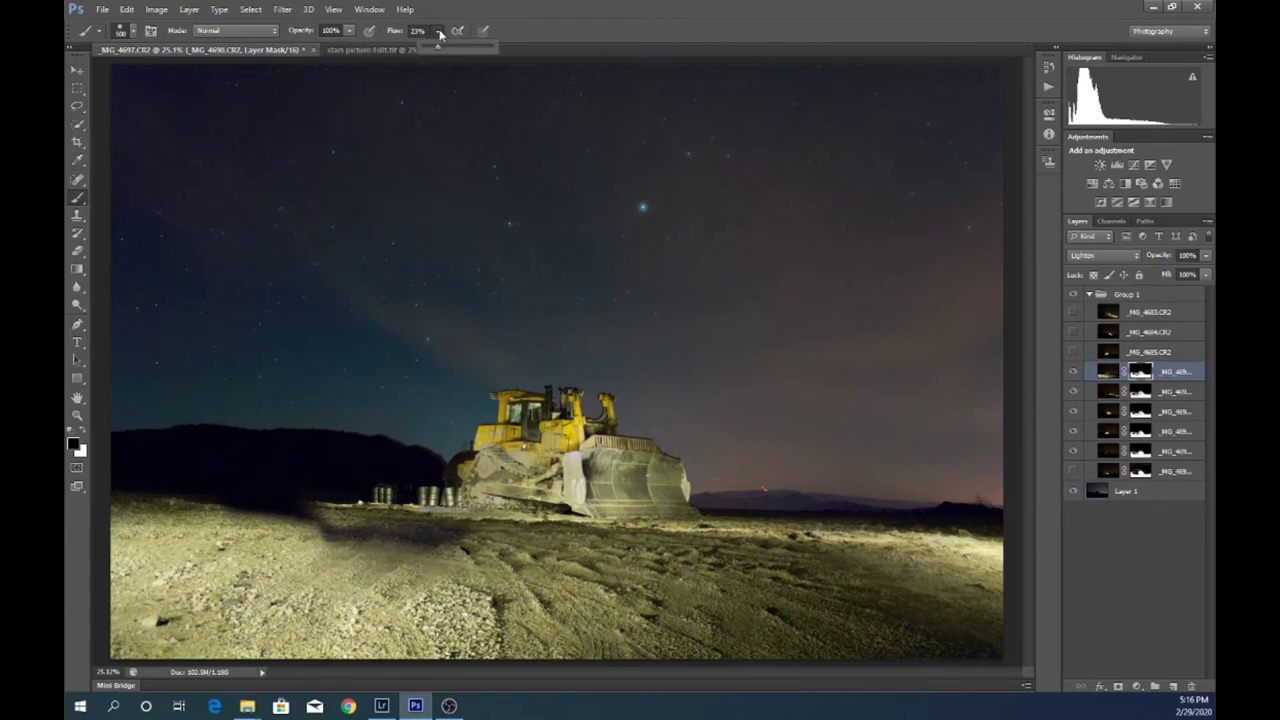
drag(443, 49, 500, 50)
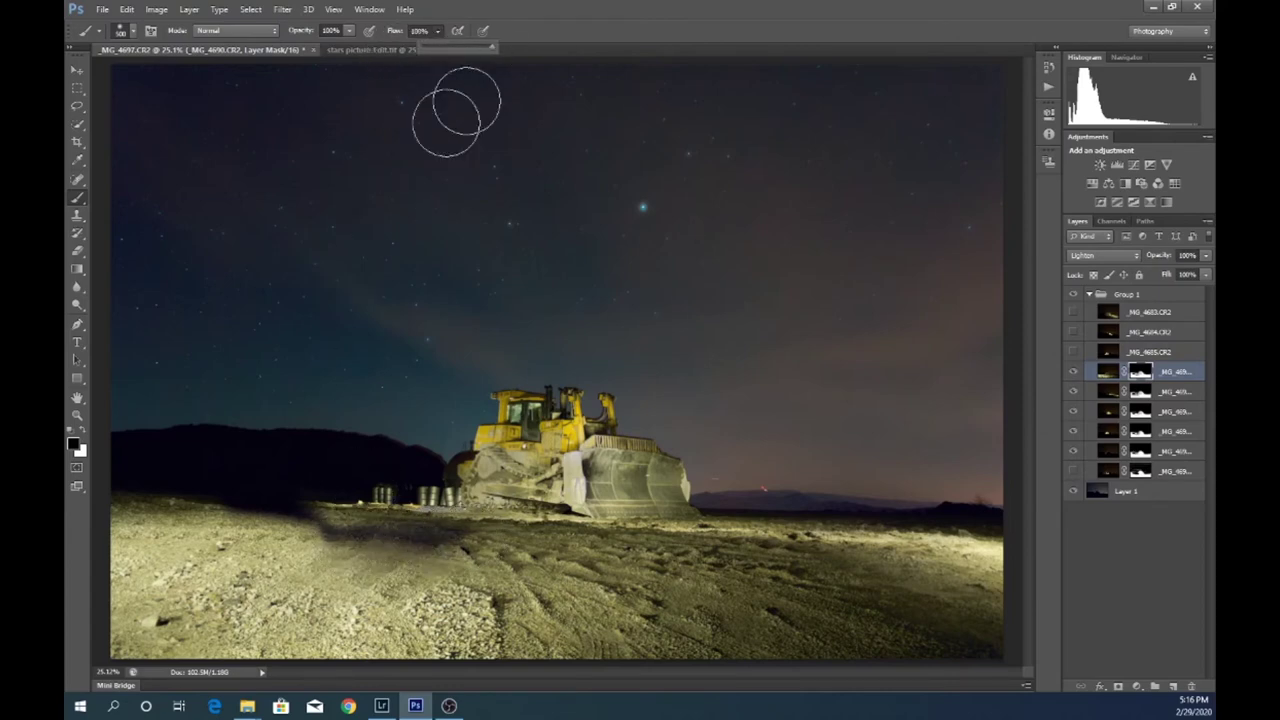
click(81, 435)
mouse_move(290, 550)
mouse_down()
mouse_move(463, 558)
mouse_move(303, 549)
mouse_move(267, 538)
mouse_move(330, 548)
mouse_move(295, 530)
mouse_move(190, 520)
mouse_up()
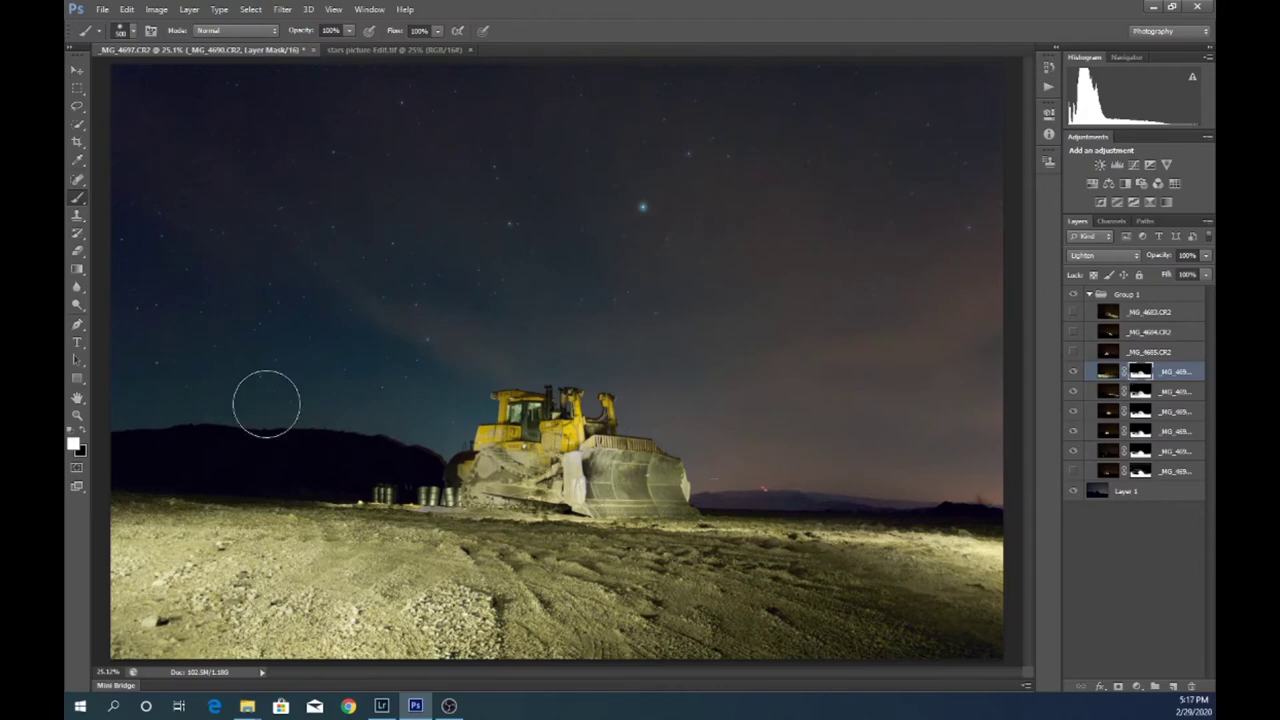
click(85, 437)
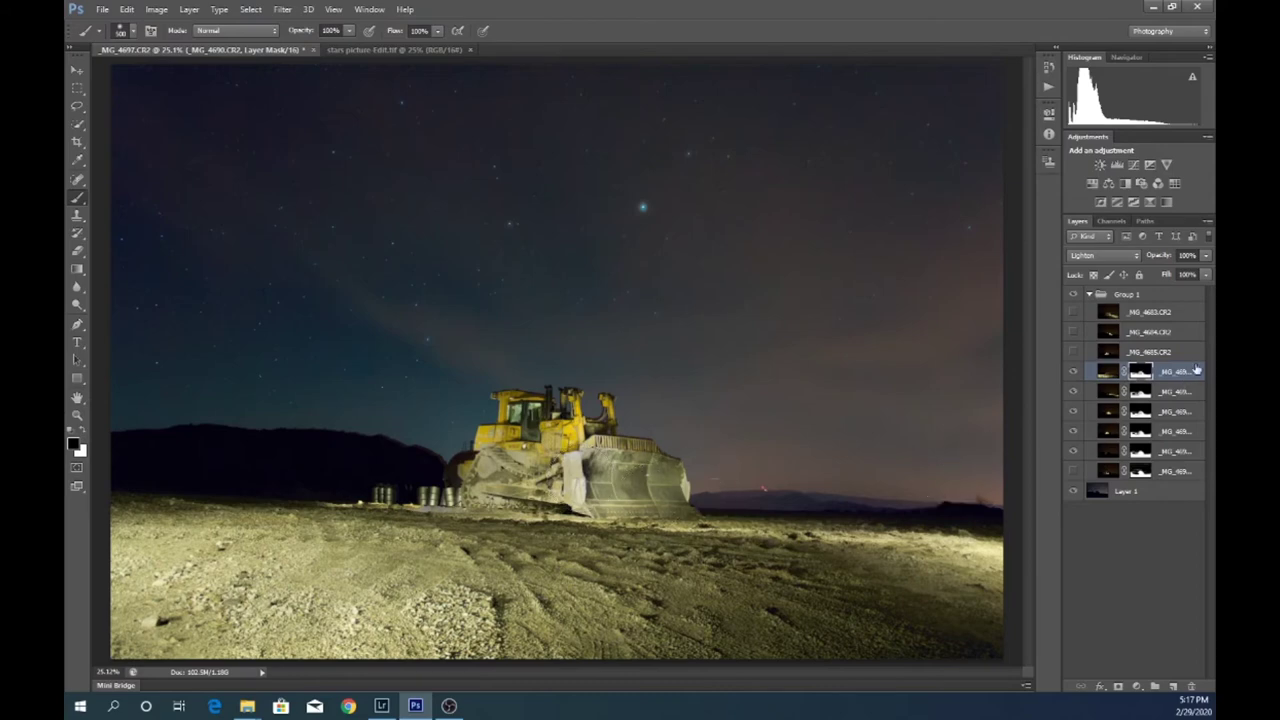
Recheck the exposures by toggling them and select the bulldozer-front layer's mask.
click(1072, 373)
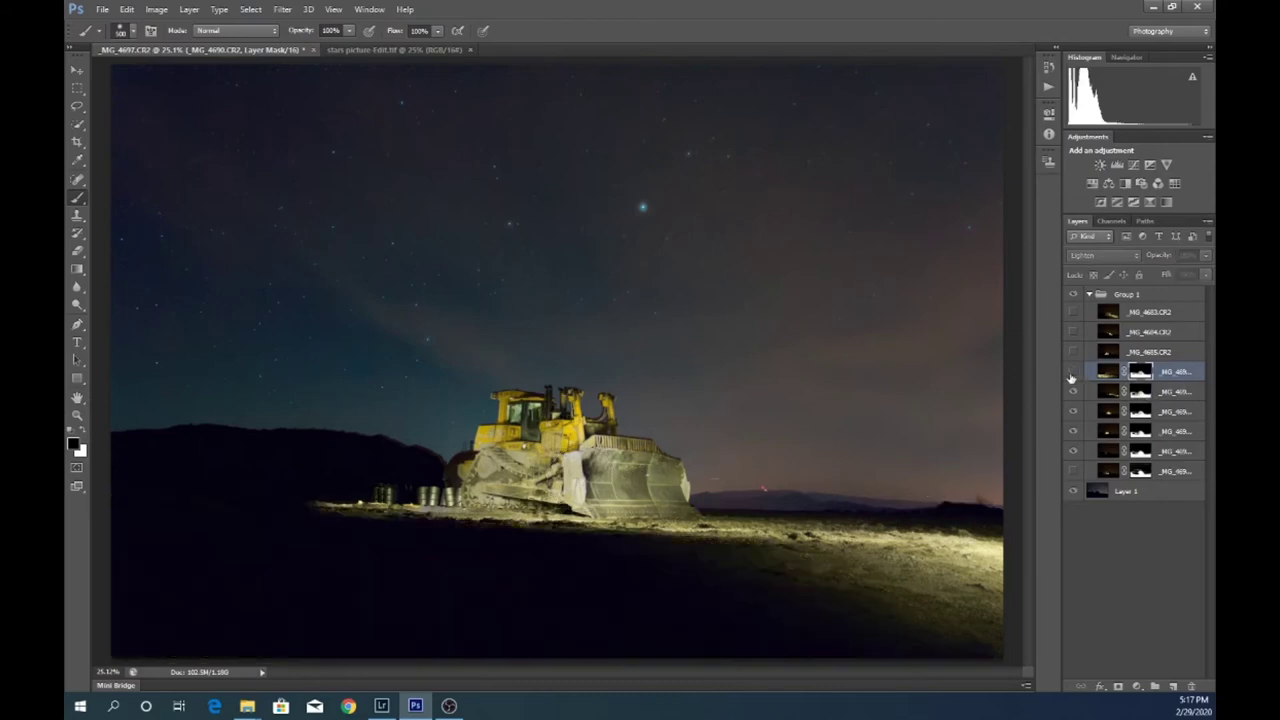
click(1072, 373)
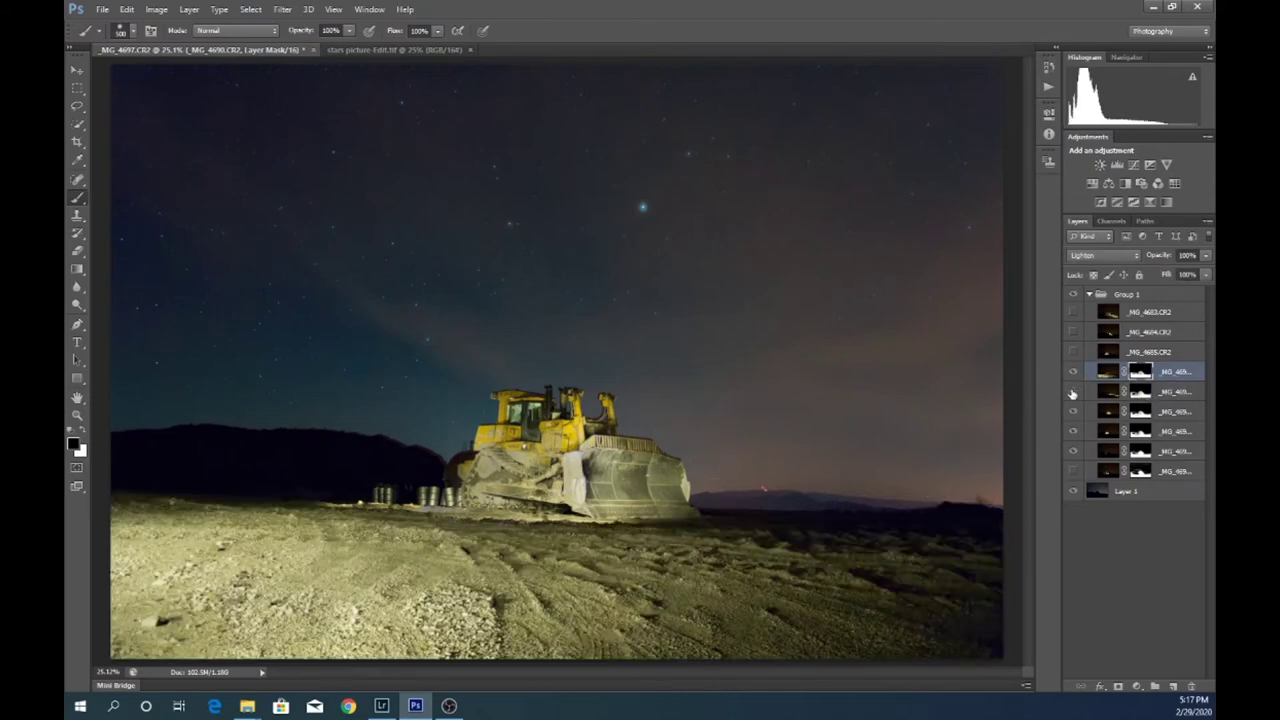
click(1072, 392)
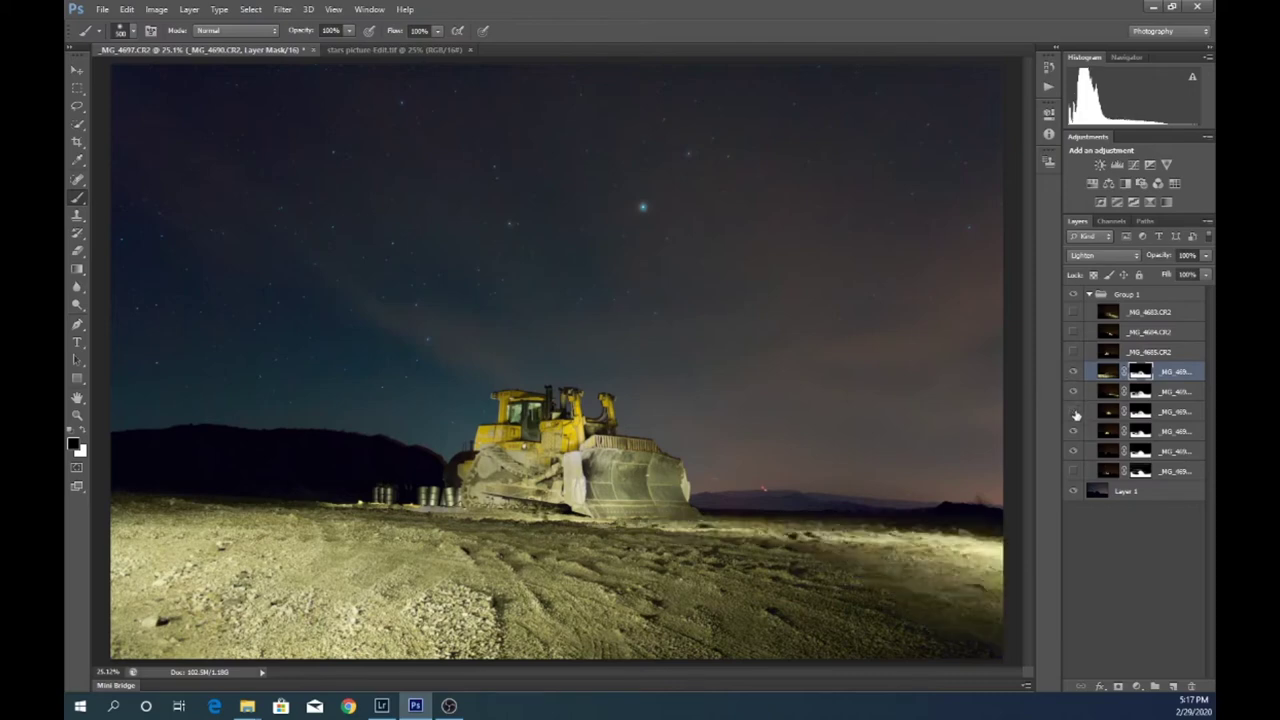
click(1075, 412)
click(1075, 412)
click(1140, 411)
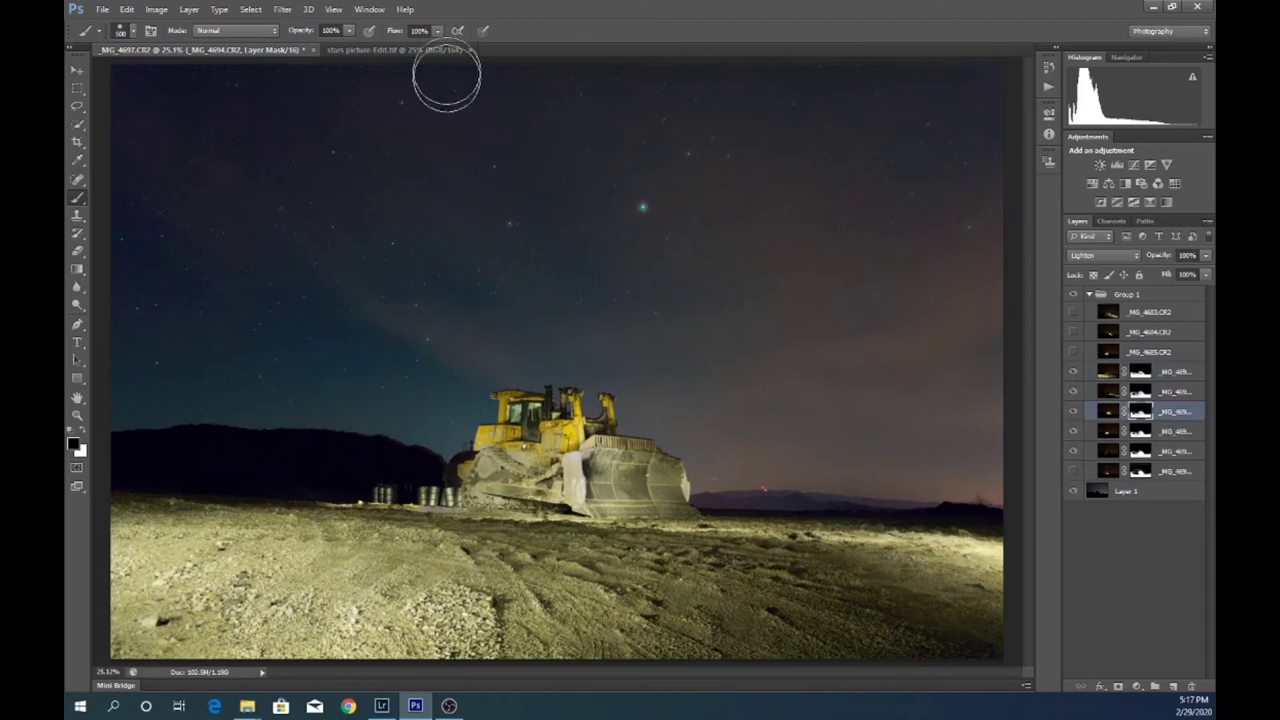
Softly paint the mask over the bulldozer's blade at 18% flow, then select the next layer mask.
click(437, 31)
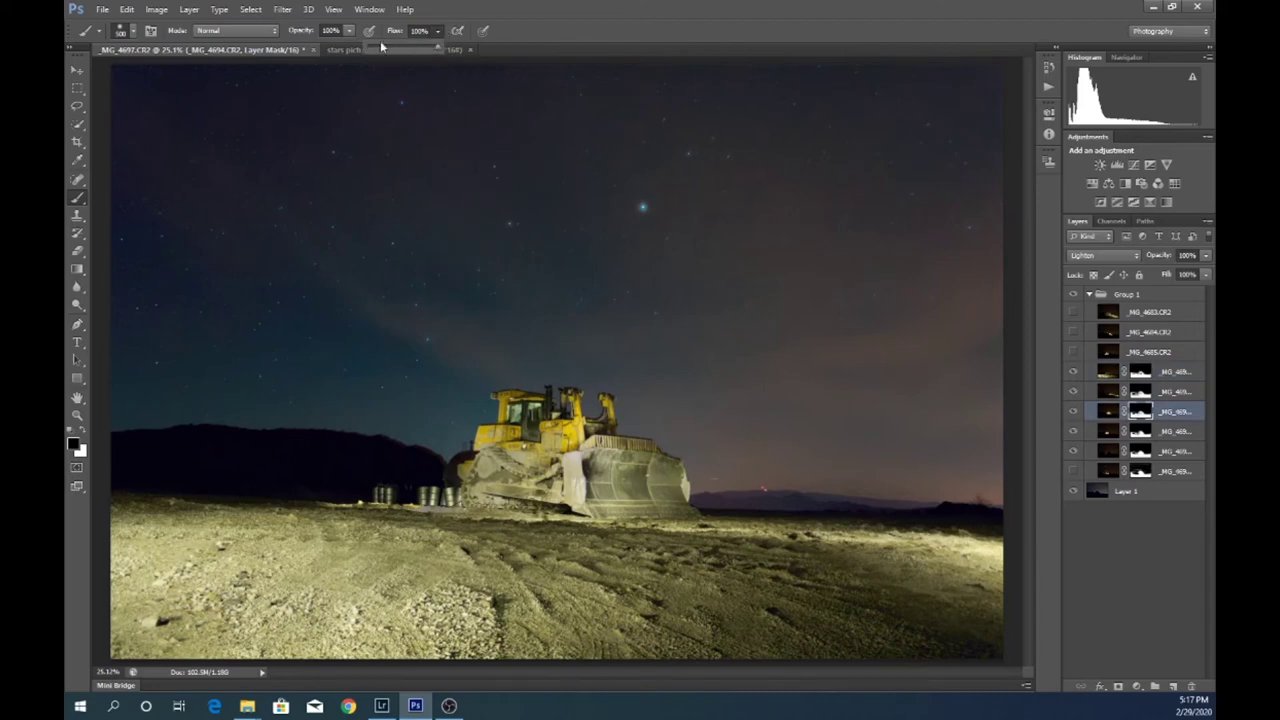
click(381, 47)
mouse_move(585, 470)
mouse_down()
mouse_move(605, 434)
mouse_move(592, 435)
mouse_move(592, 484)
mouse_up()
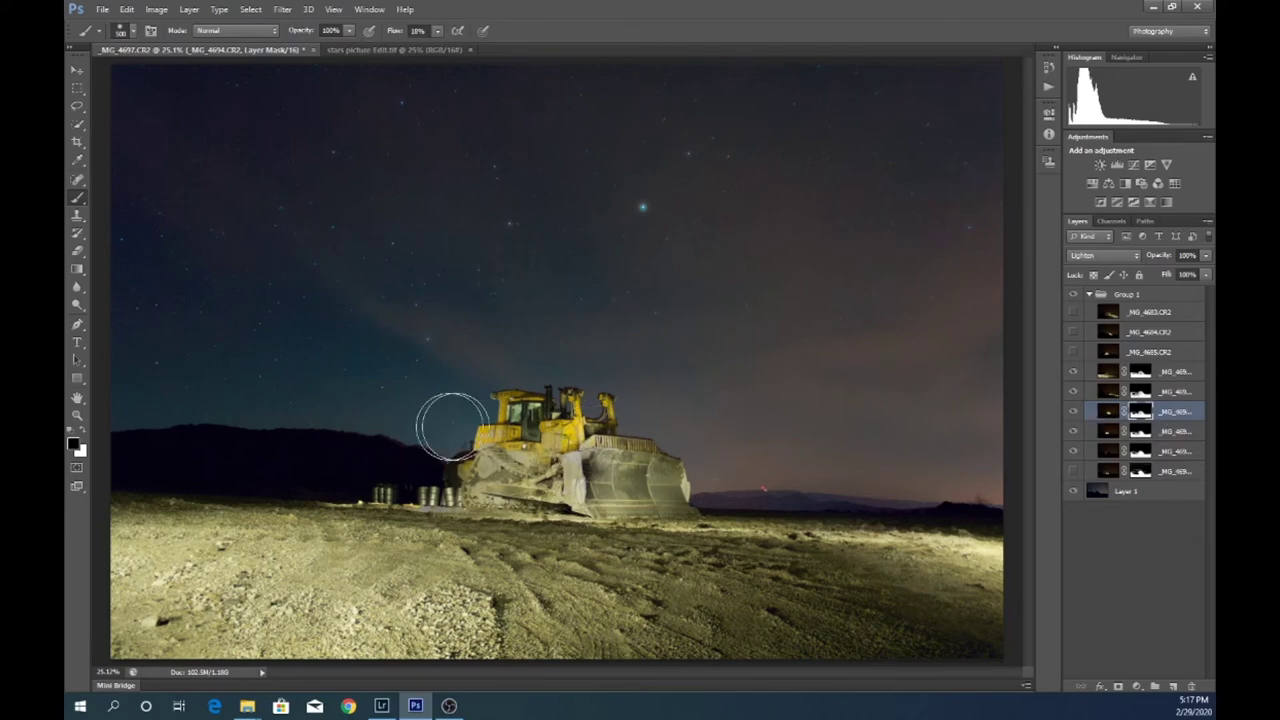
click(439, 34)
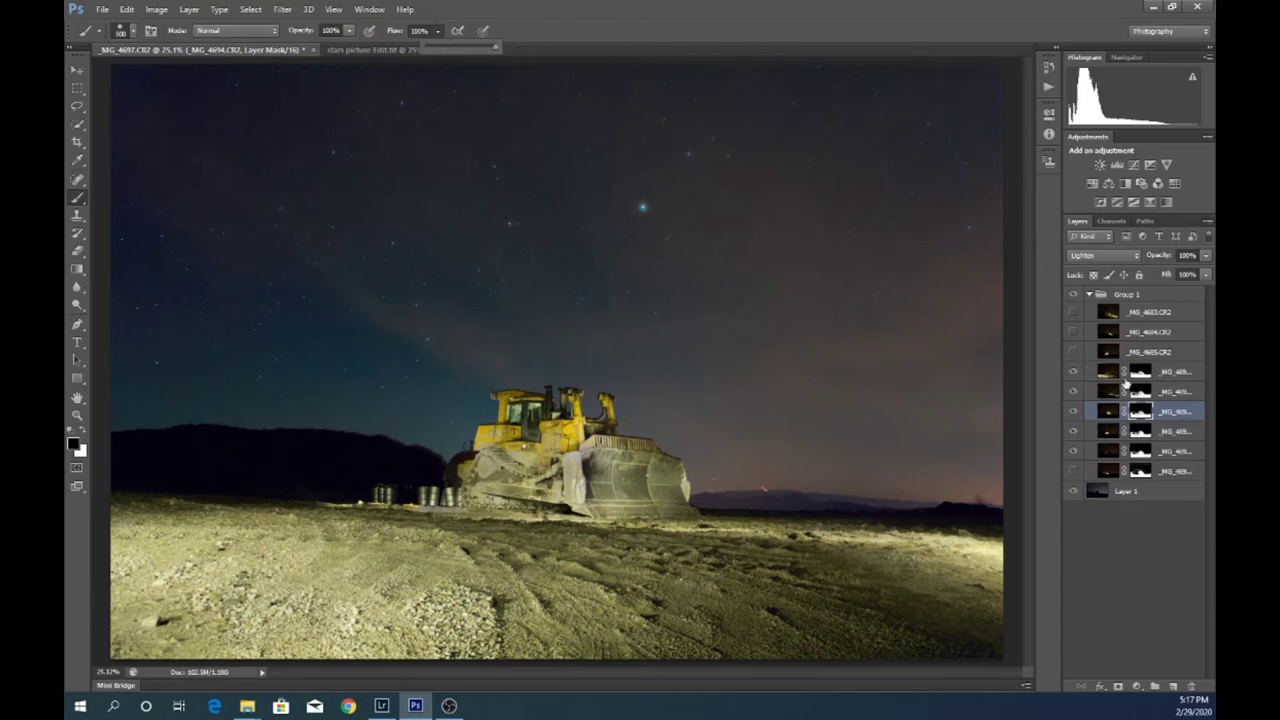
click(1178, 372)
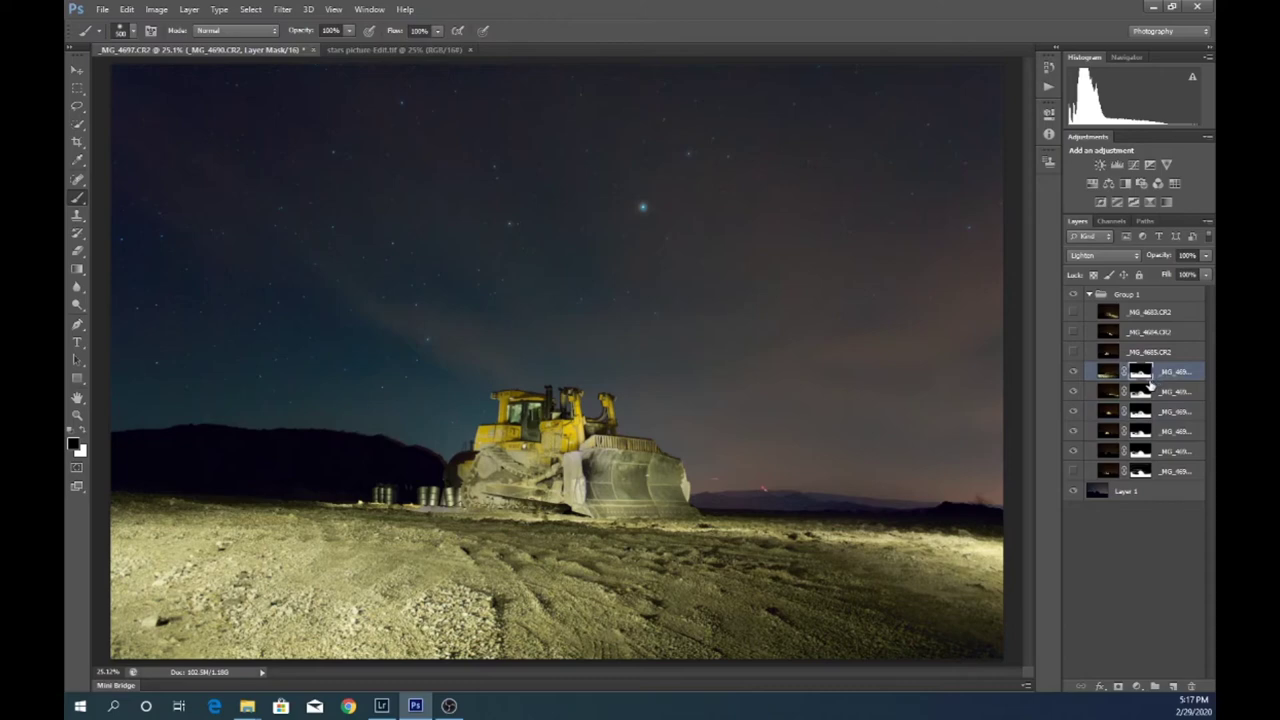
Copy the mask onto _MG_4685 and toggle its visibility to compare.
drag(1141, 380, 1141, 352)
click(1073, 353)
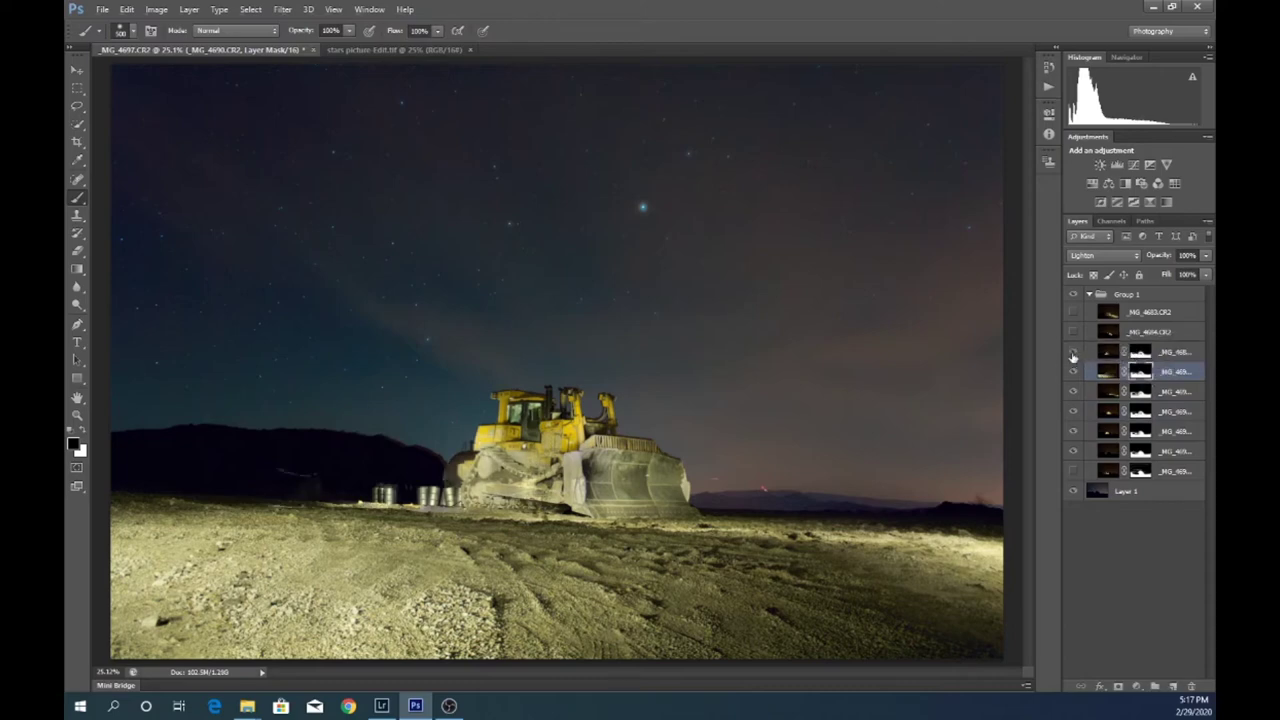
click(1073, 355)
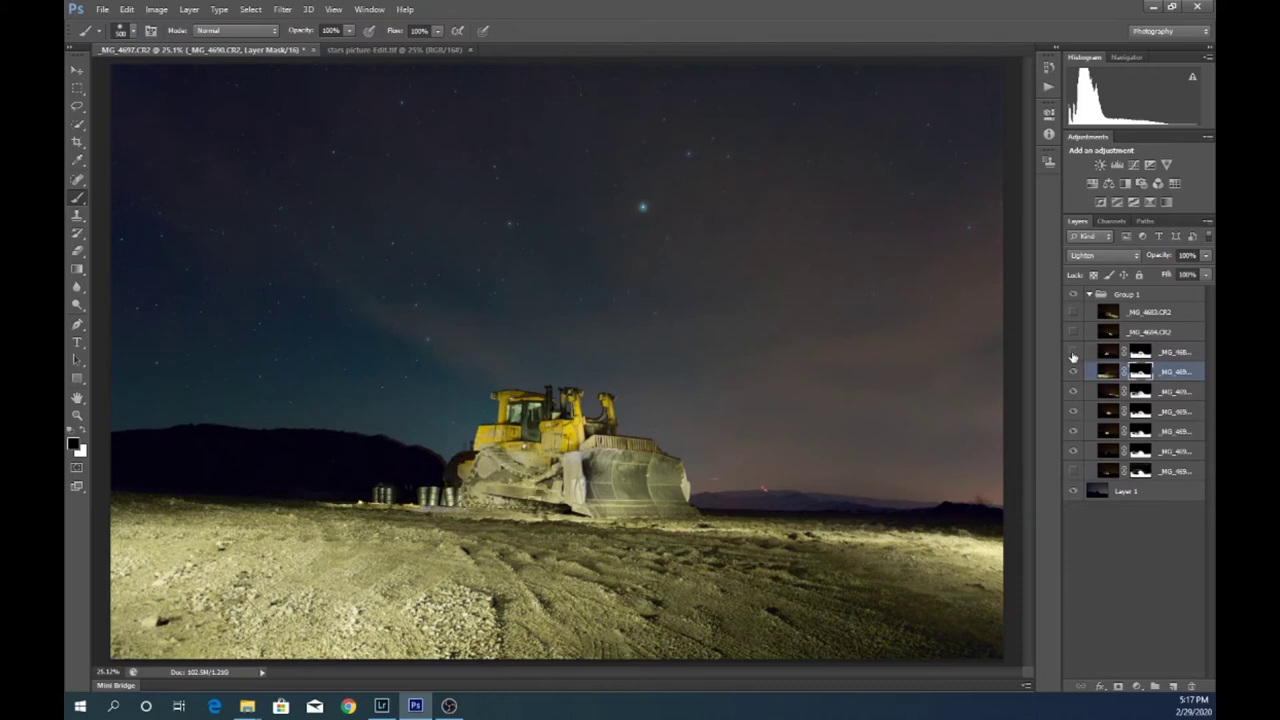
click(1073, 356)
click(1073, 356)
click(1073, 356)
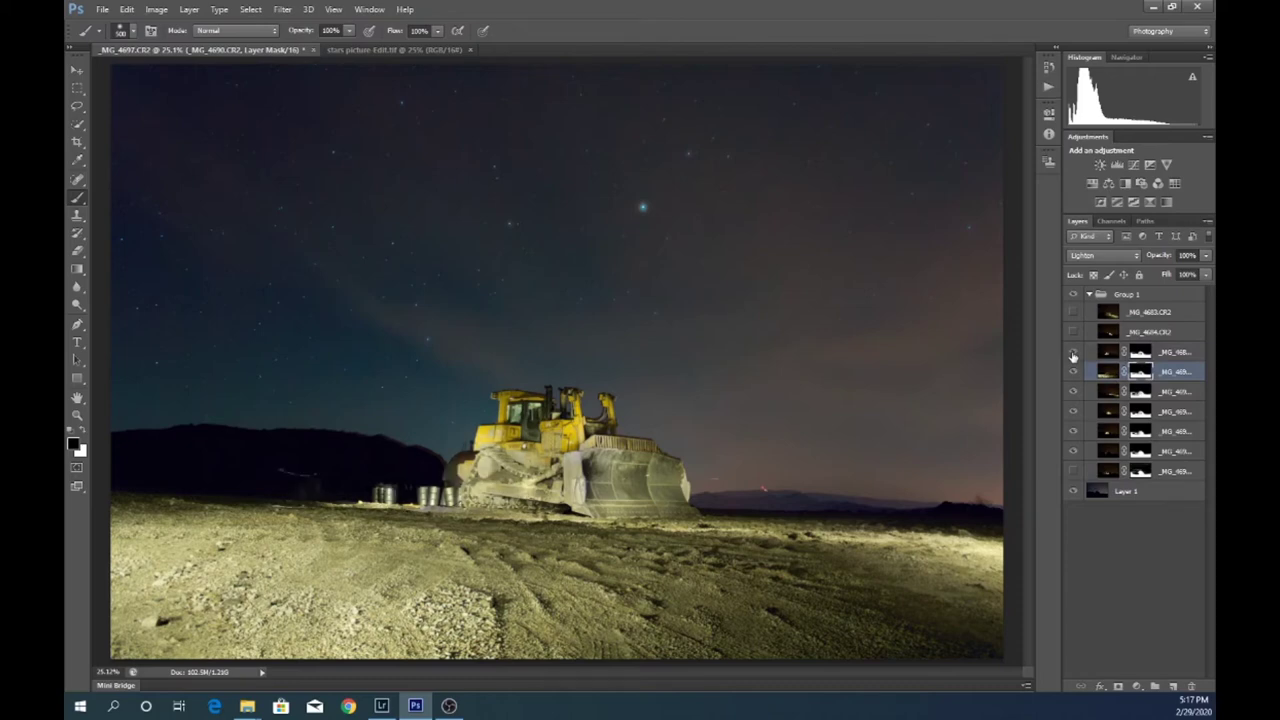
Set _MG_4685's fill to 30%, then copy its mask onto _MG_4684 and show it.
click(1141, 353)
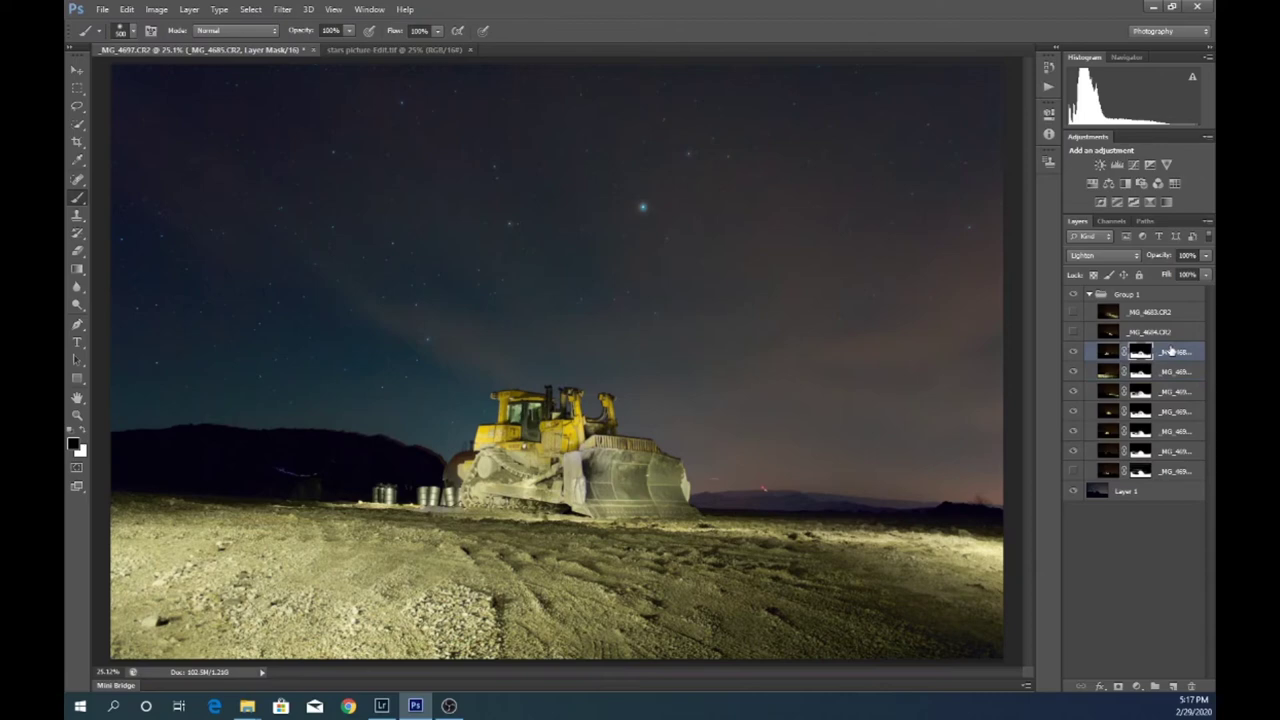
click(1207, 276)
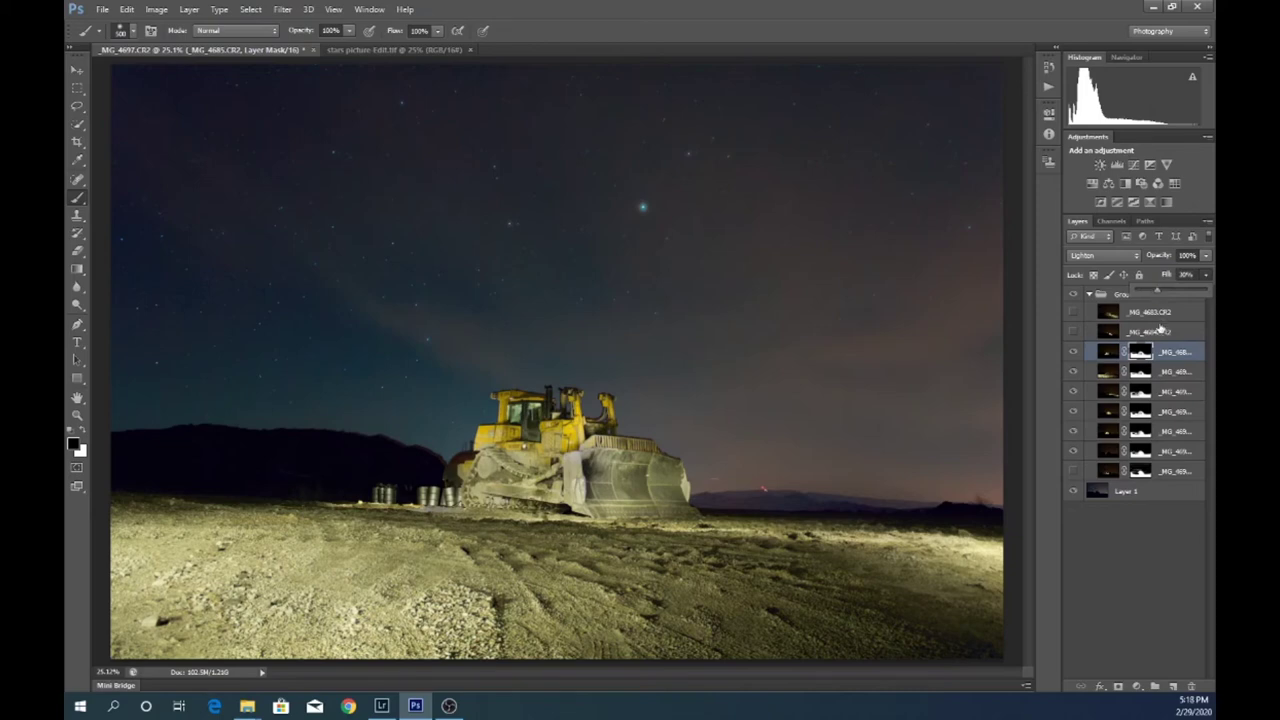
click(1205, 274)
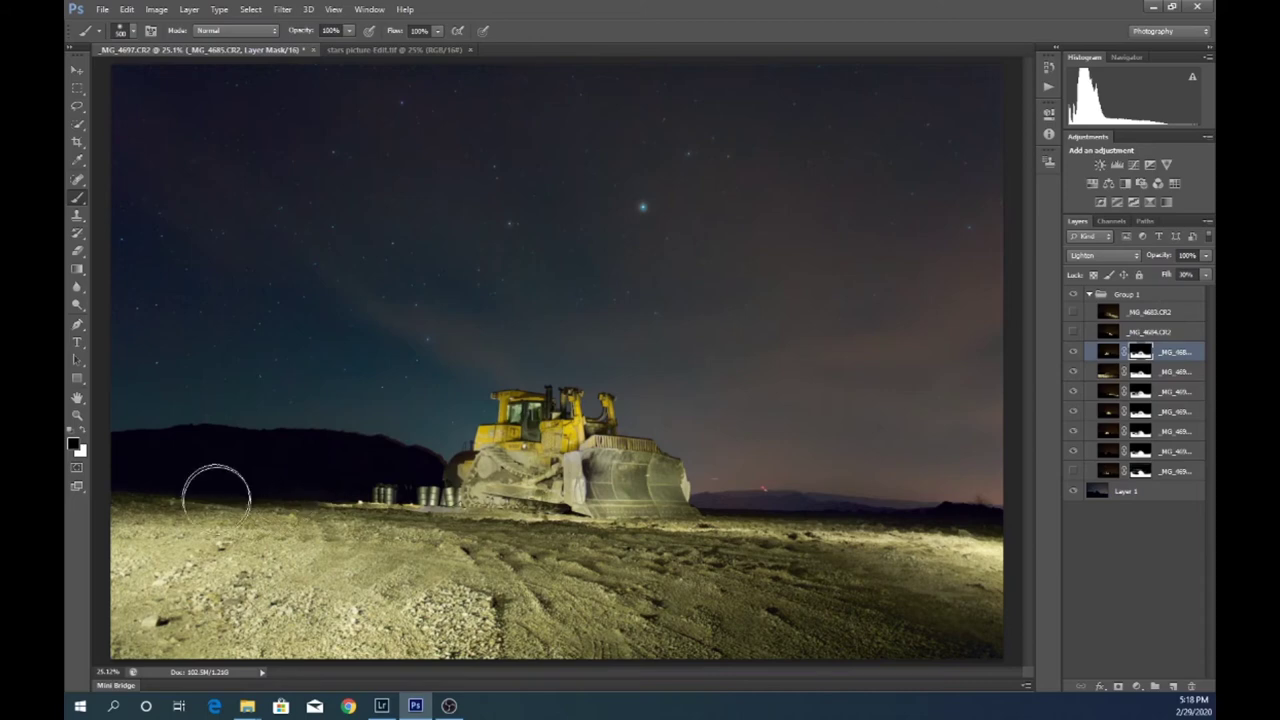
click(1074, 352)
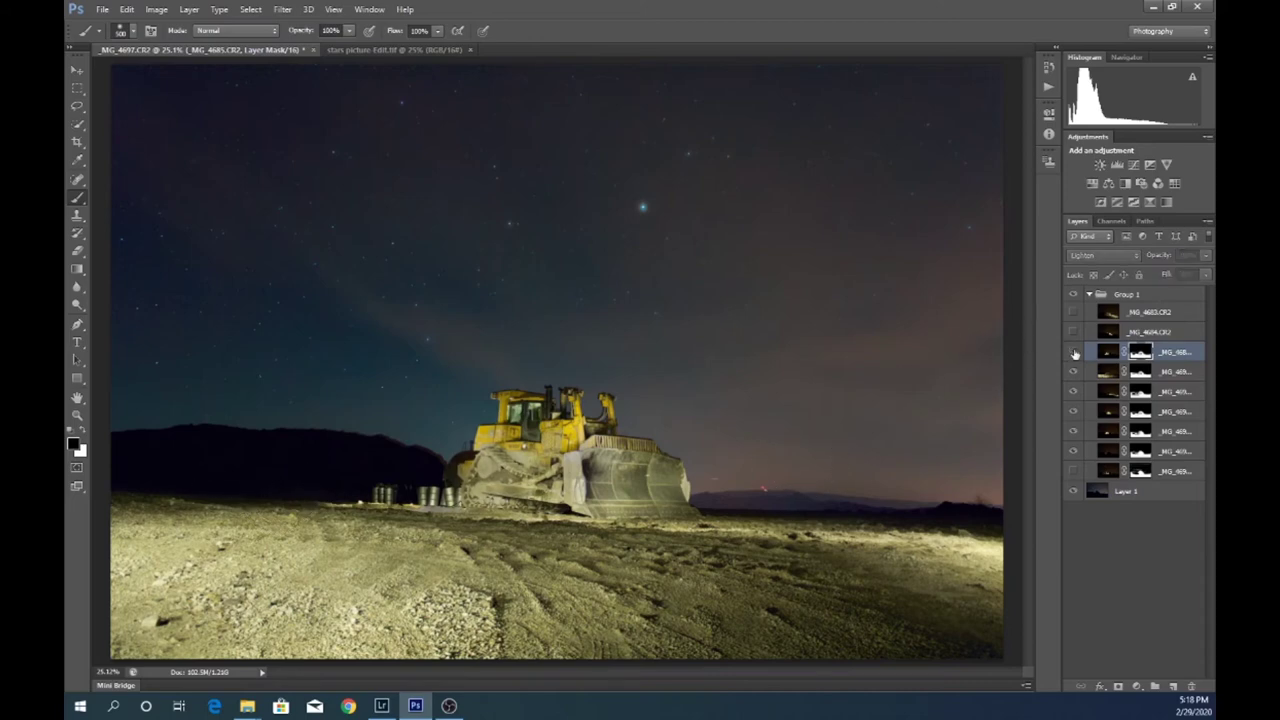
click(1074, 352)
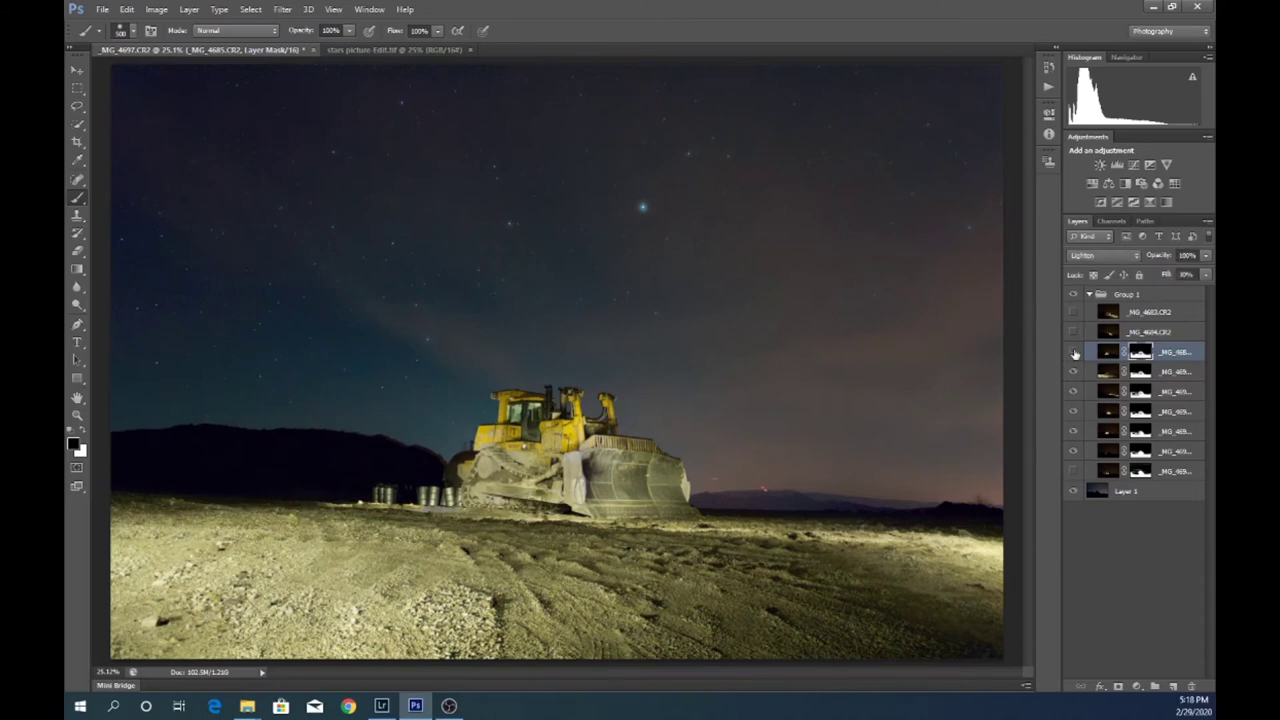
click(1074, 352)
click(1074, 352)
drag(1140, 355, 1140, 332)
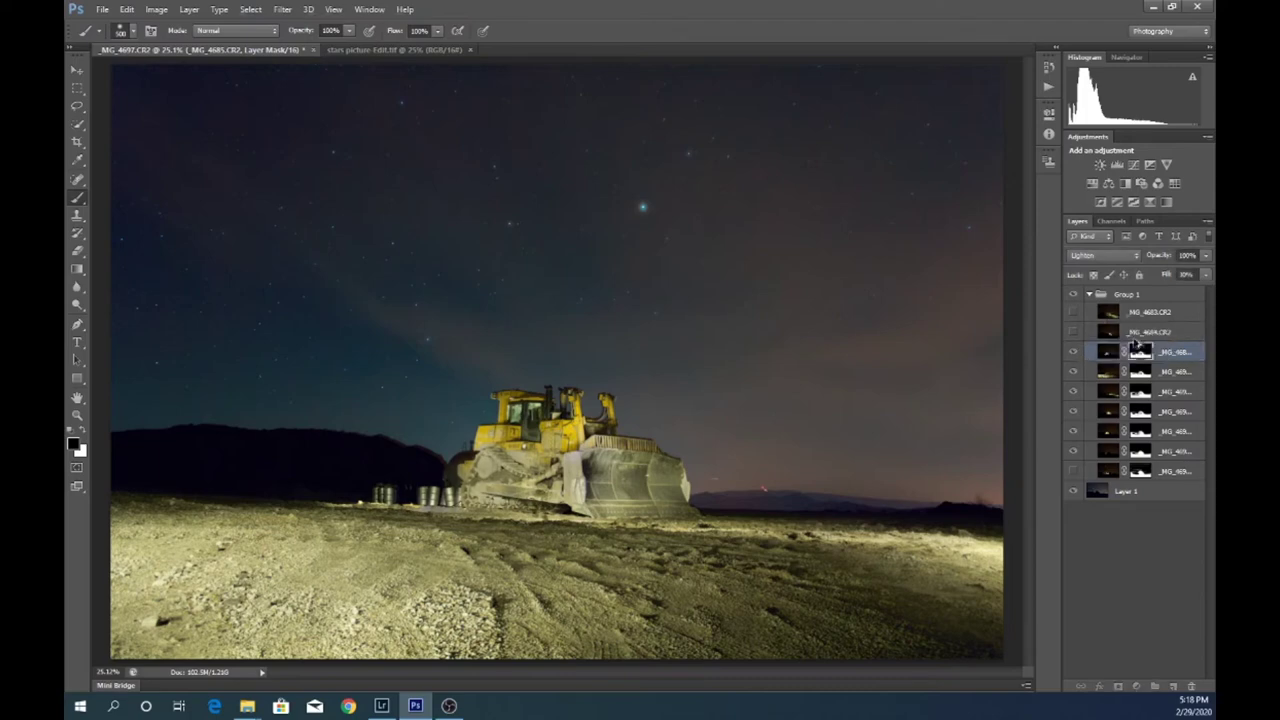
click(1072, 332)
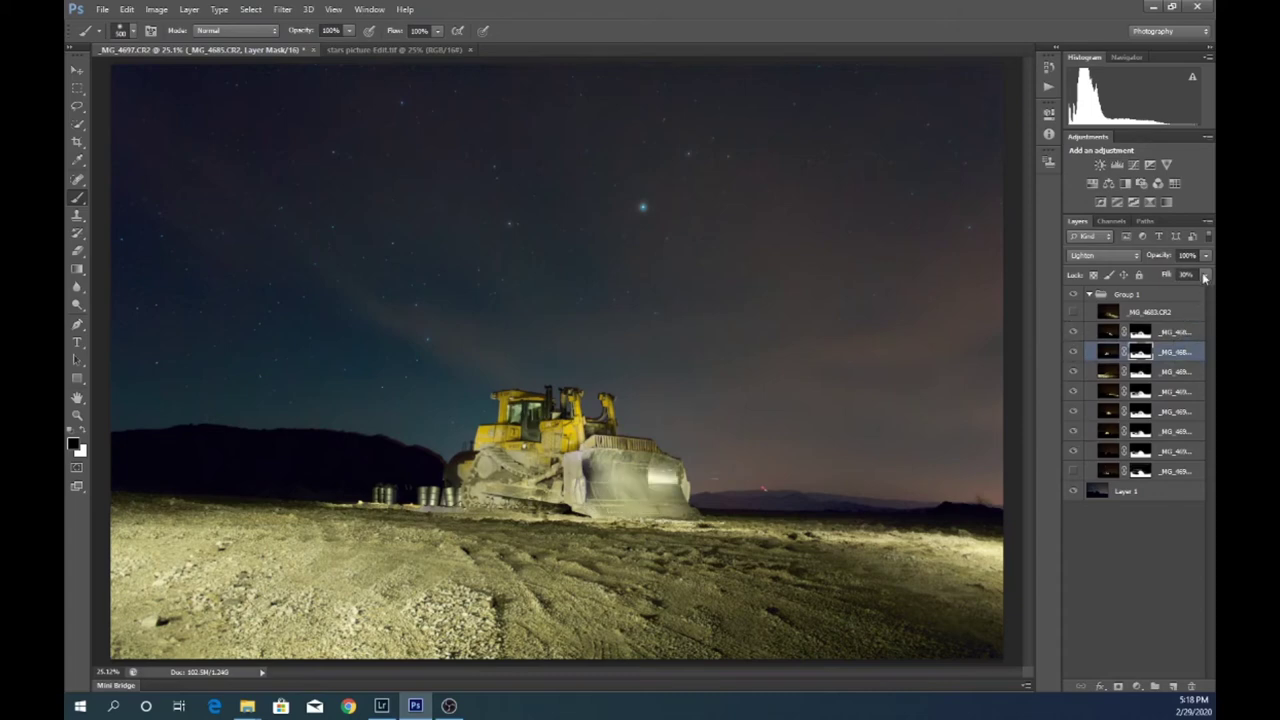
Select _MG_4684 and toggle it to compare its effect on the blade.
click(1163, 339)
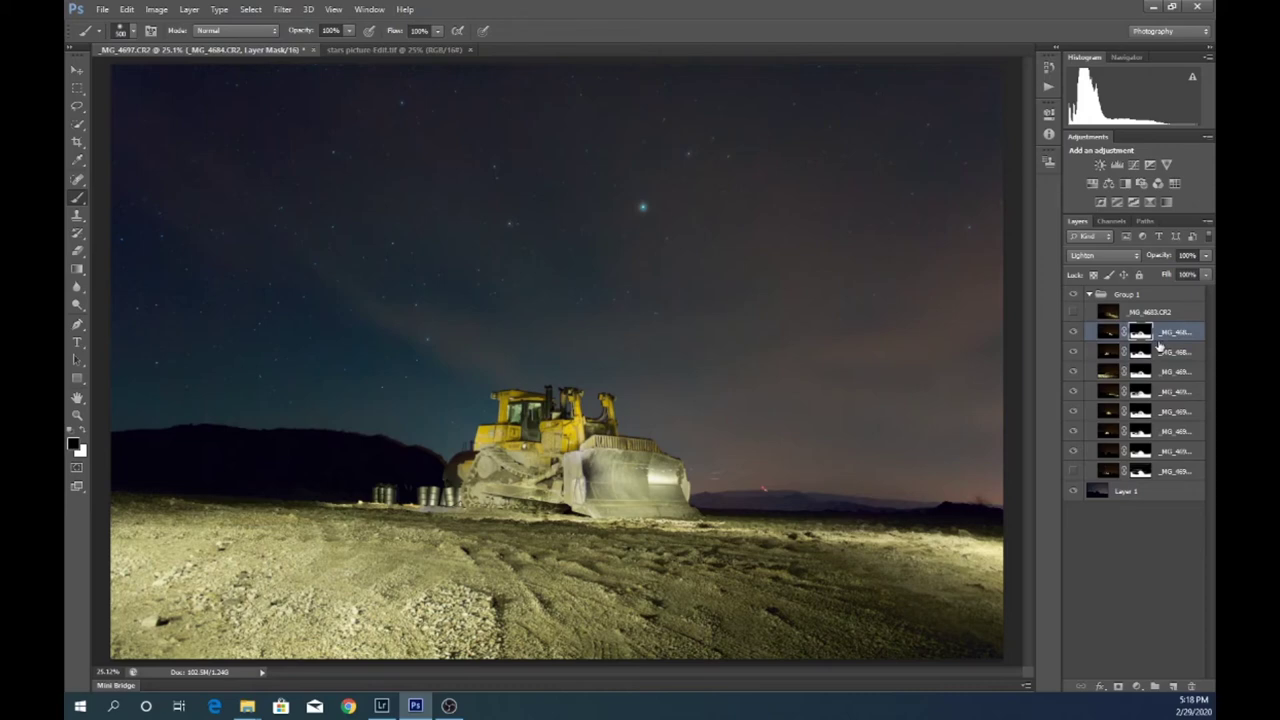
click(1073, 333)
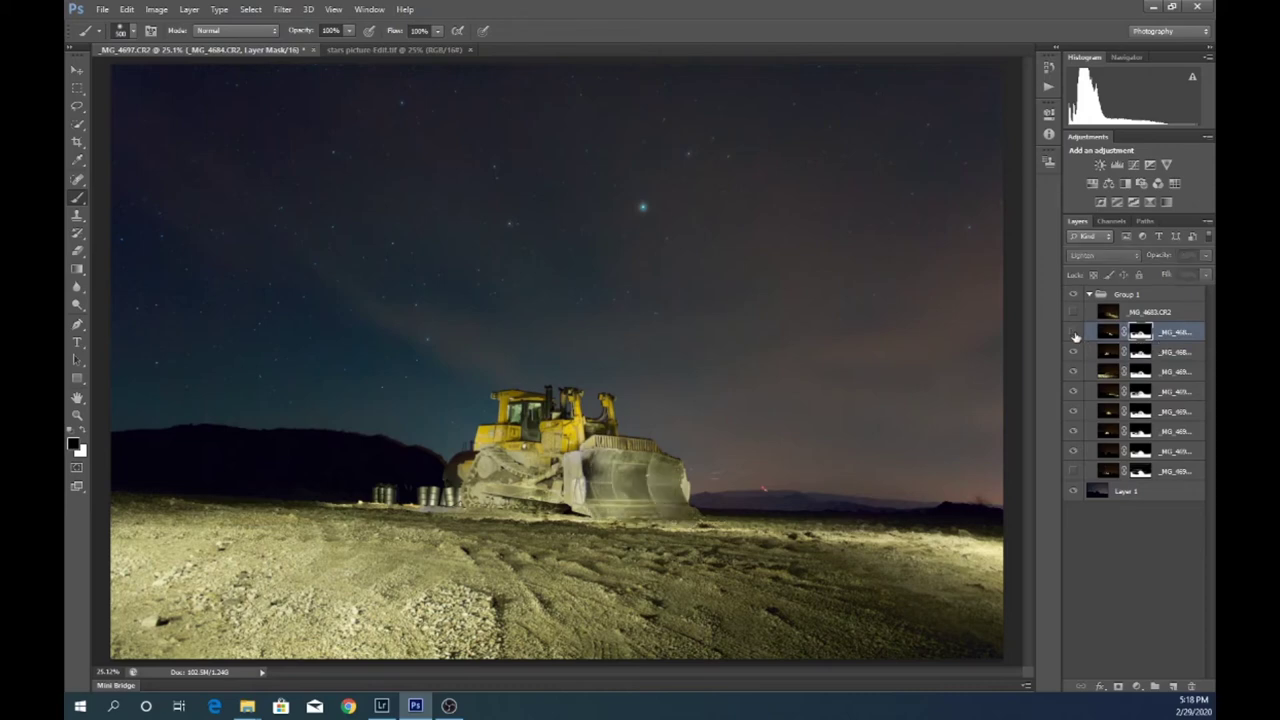
click(1074, 334)
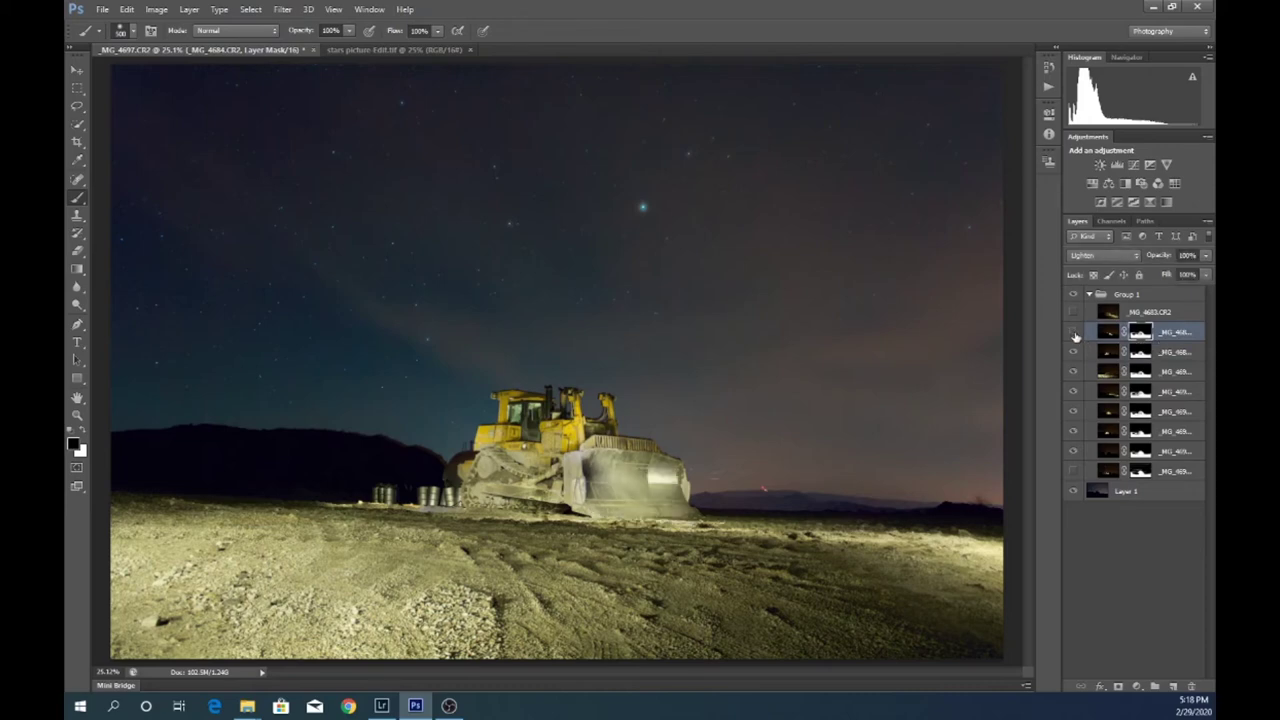
click(1074, 334)
click(1074, 334)
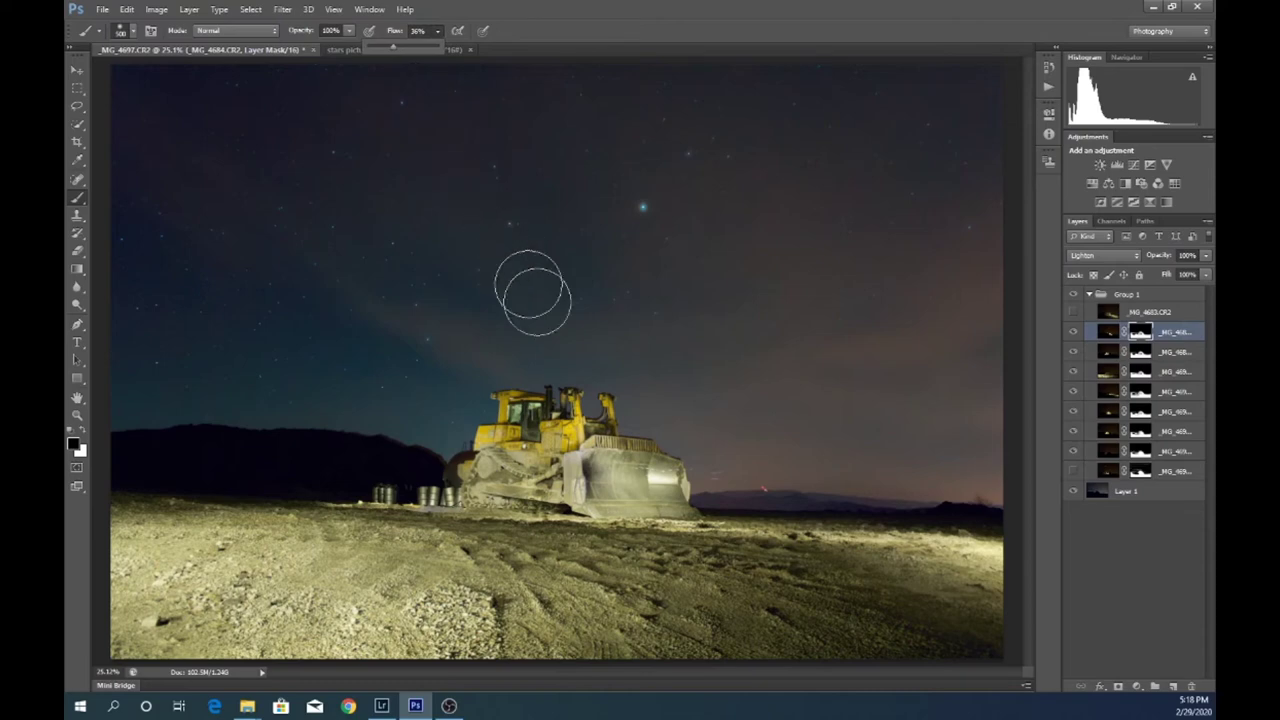
Set brush flow to 36% and copy the mask onto the top _MG_4683 exposure, making it visible.
click(605, 488)
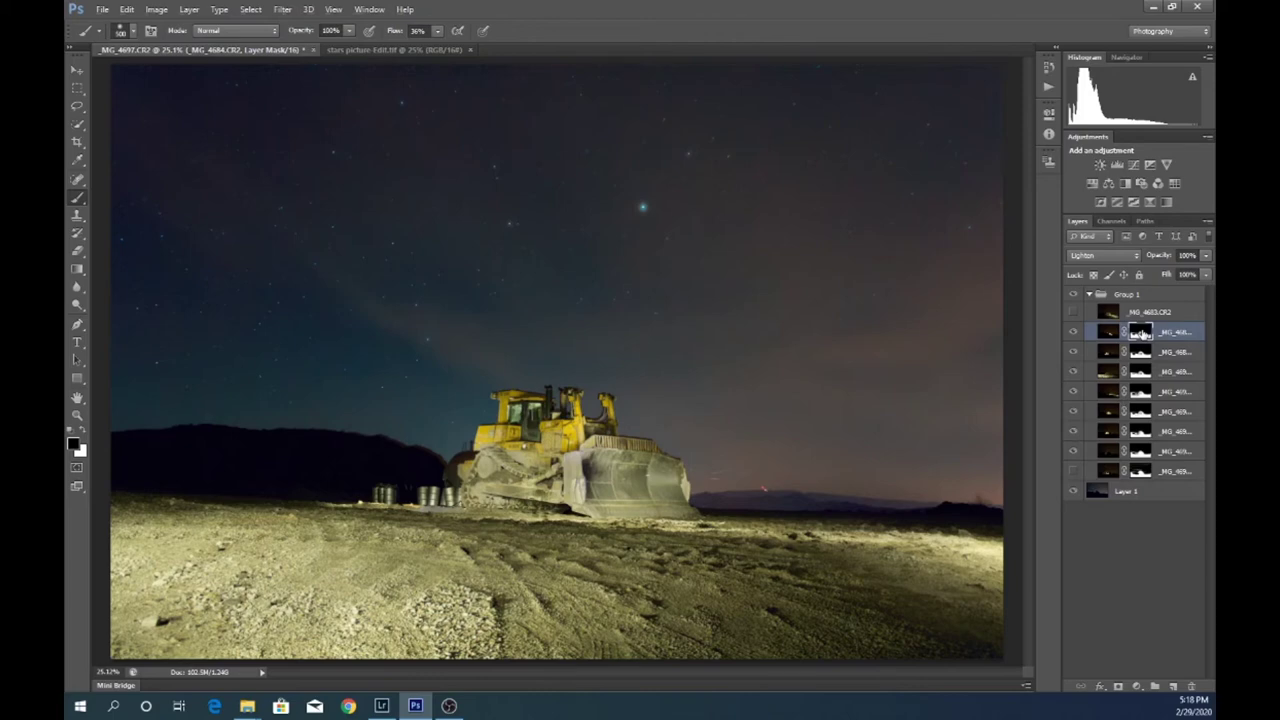
drag(1142, 335, 1140, 313)
click(1073, 311)
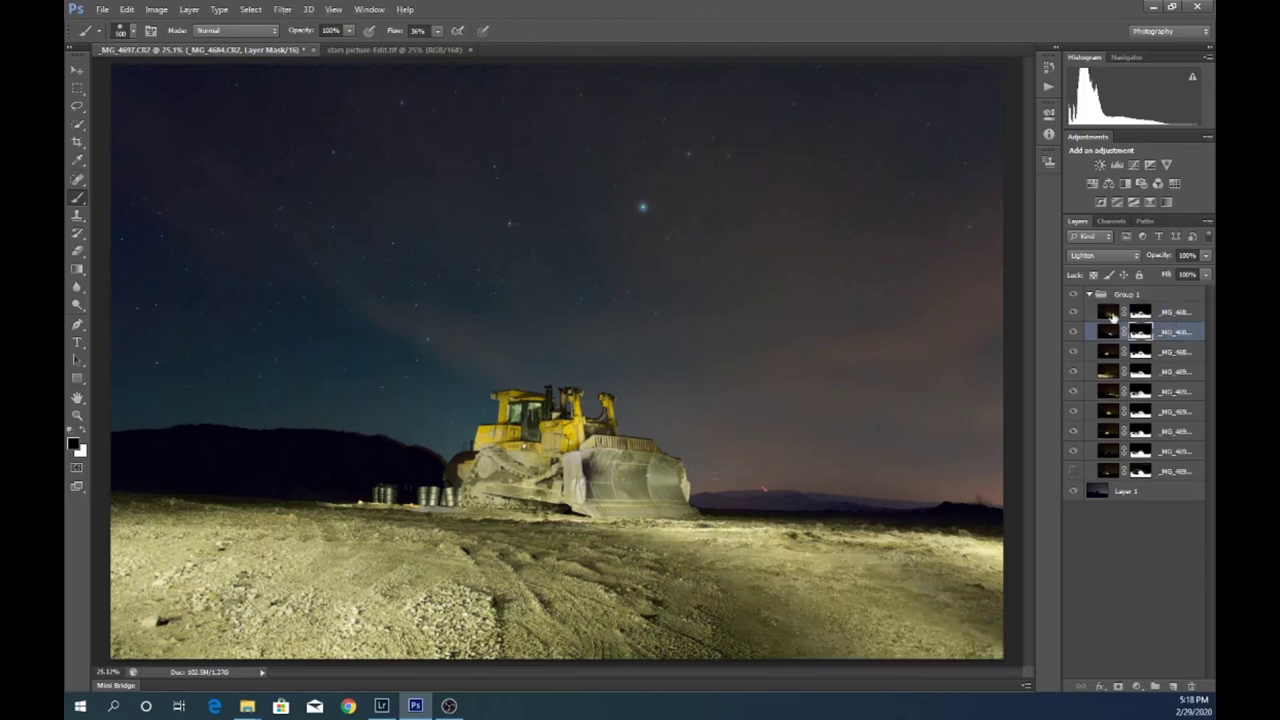
click(1150, 313)
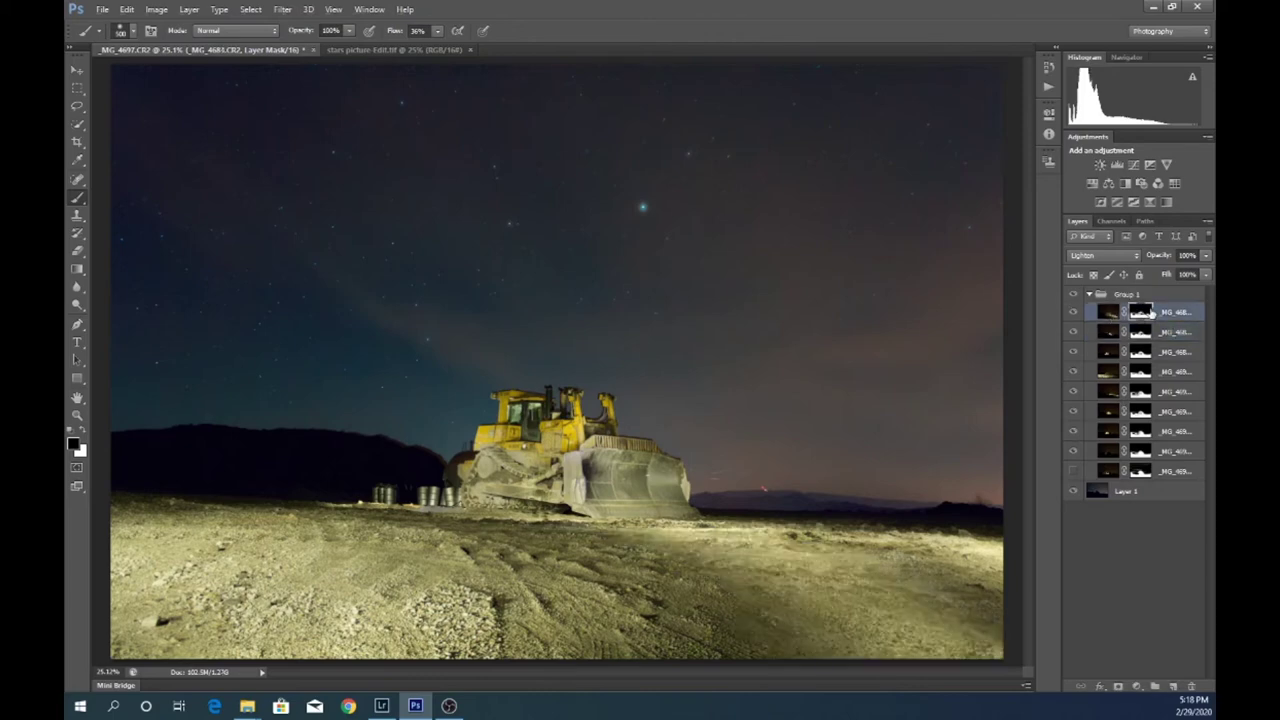
click(1074, 314)
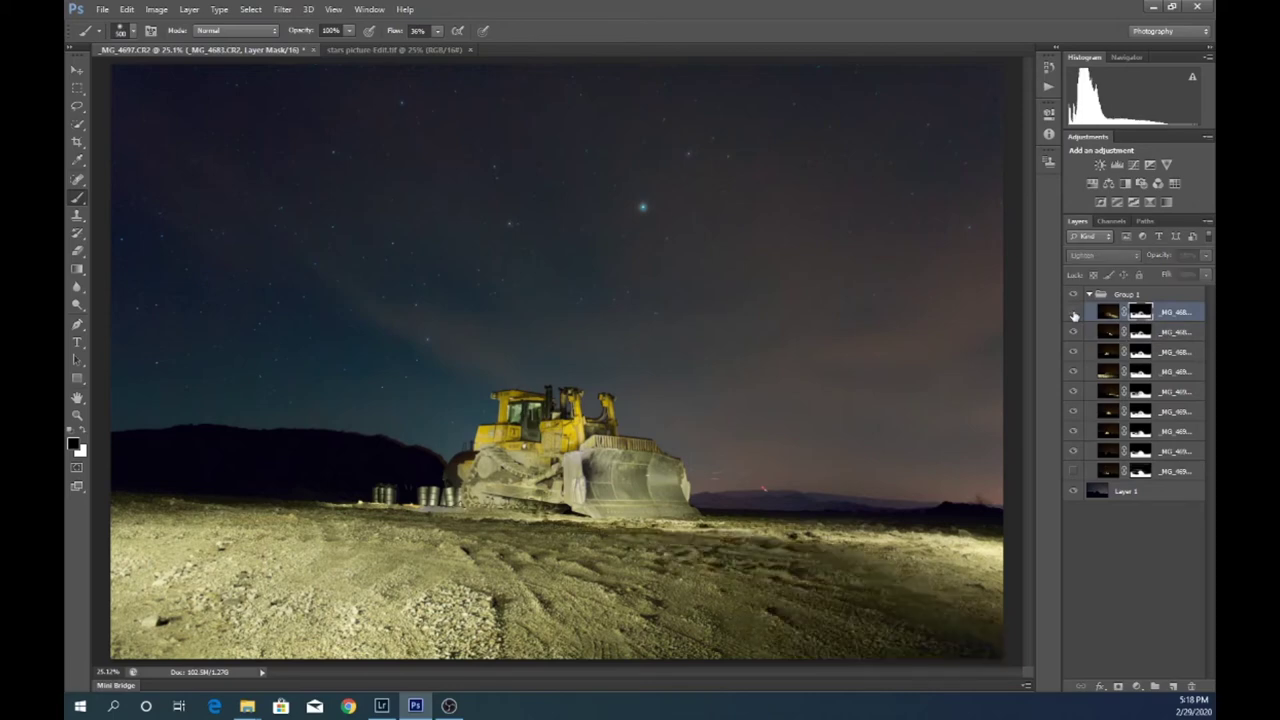
click(1074, 314)
click(1074, 314)
click(1074, 314)
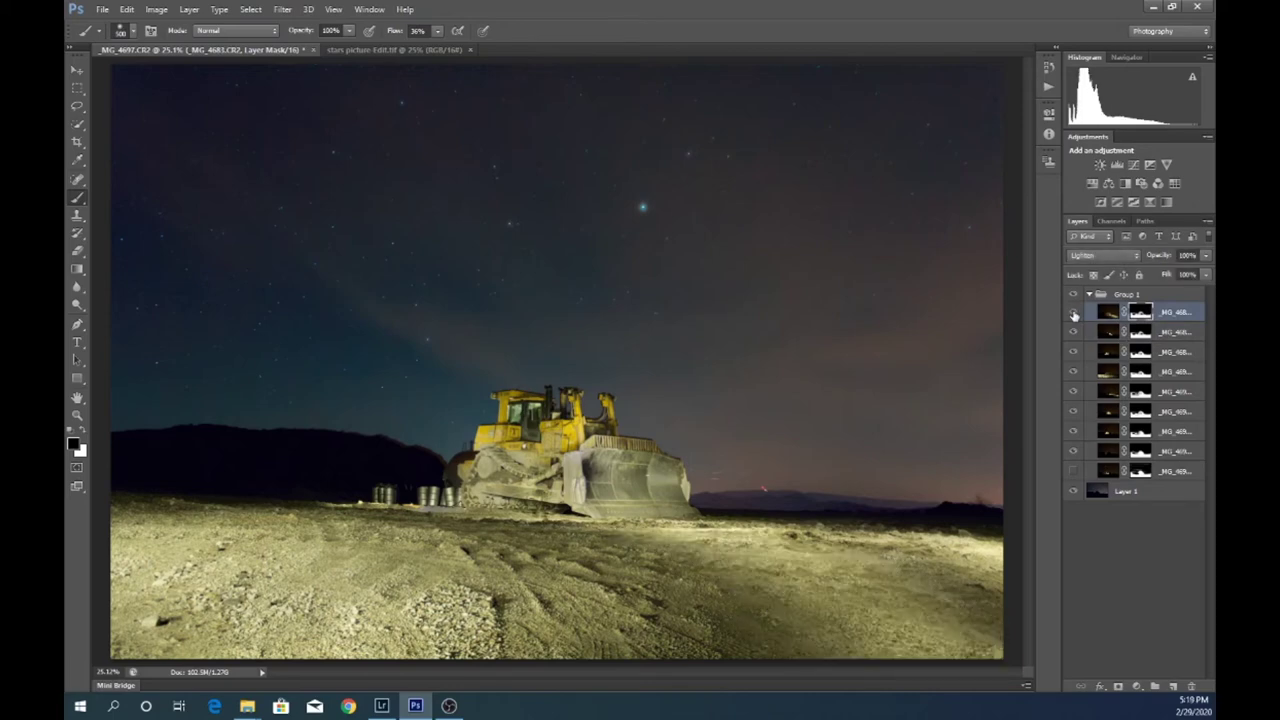
click(1074, 314)
click(1074, 314)
click(1074, 314)
click(1074, 314)
Save the composite as TIFF 'edited dozer' in the Dozer Stars an Lightpainting 2-18-2020 folder.
click(102, 9)
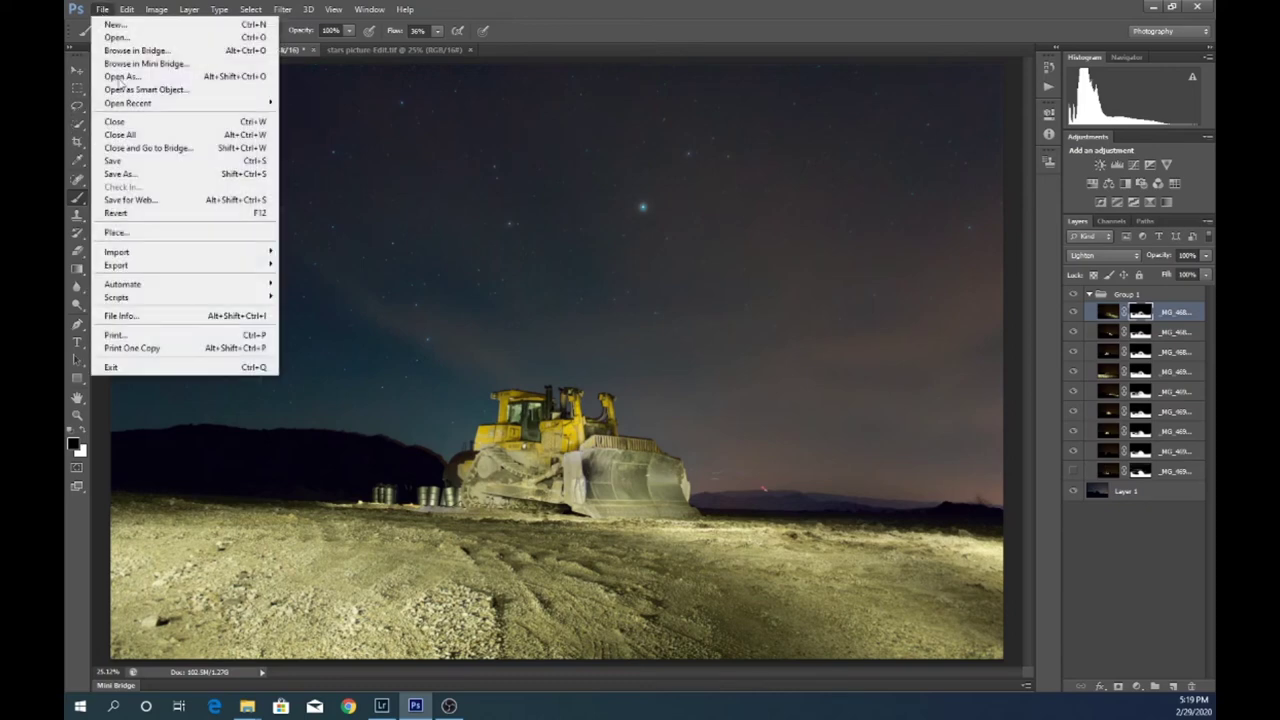
click(143, 176)
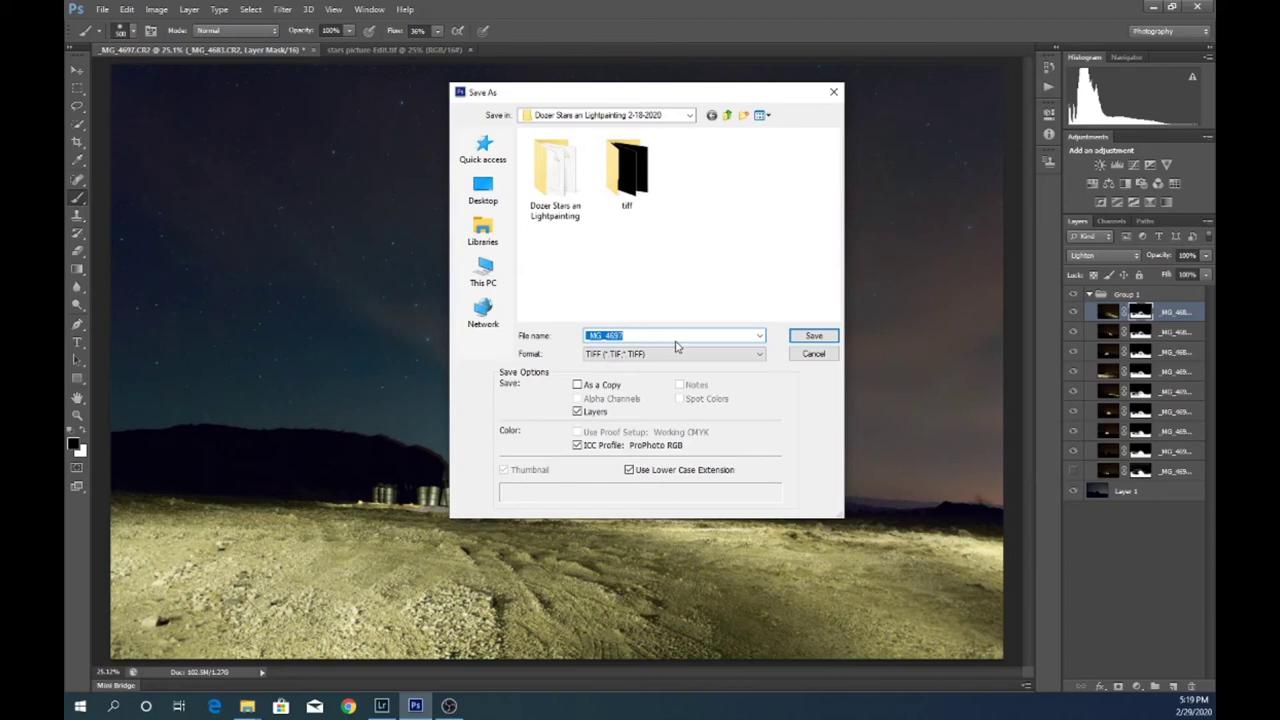
text(edited dozer)
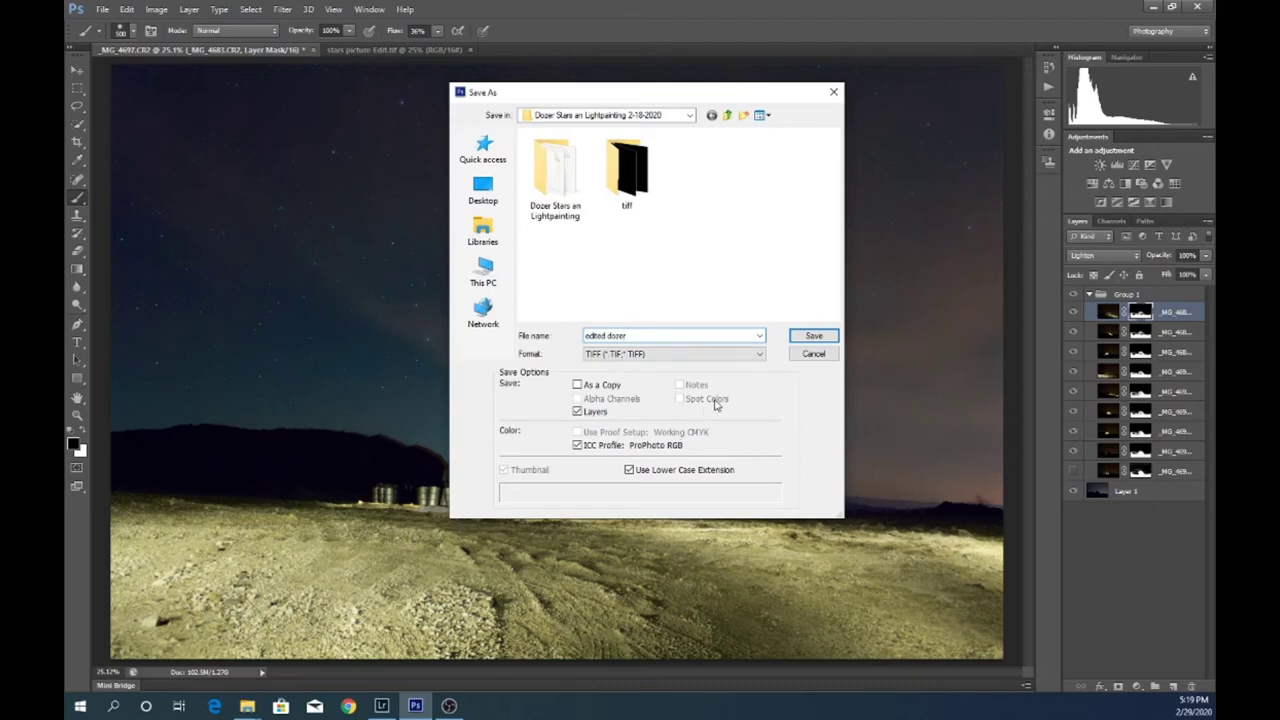
click(812, 336)
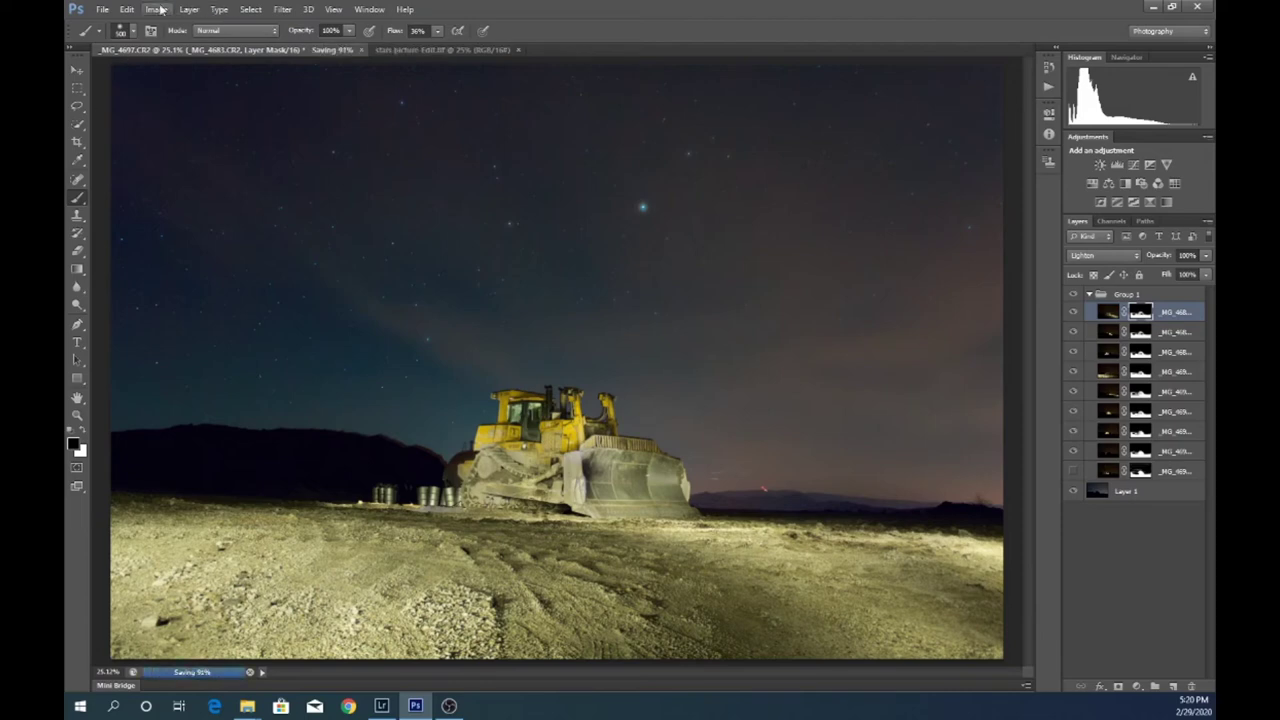
Attempt a plain save and dismiss the already-being-saved error.
click(101, 10)
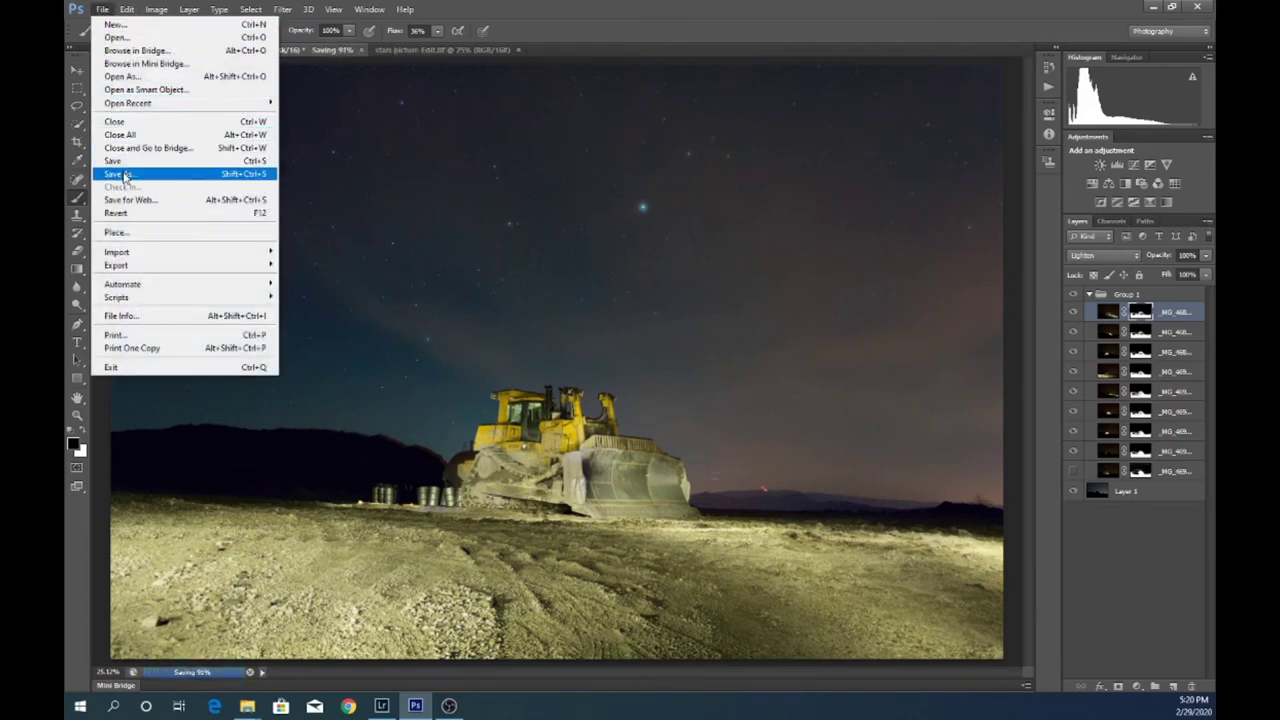
click(288, 222)
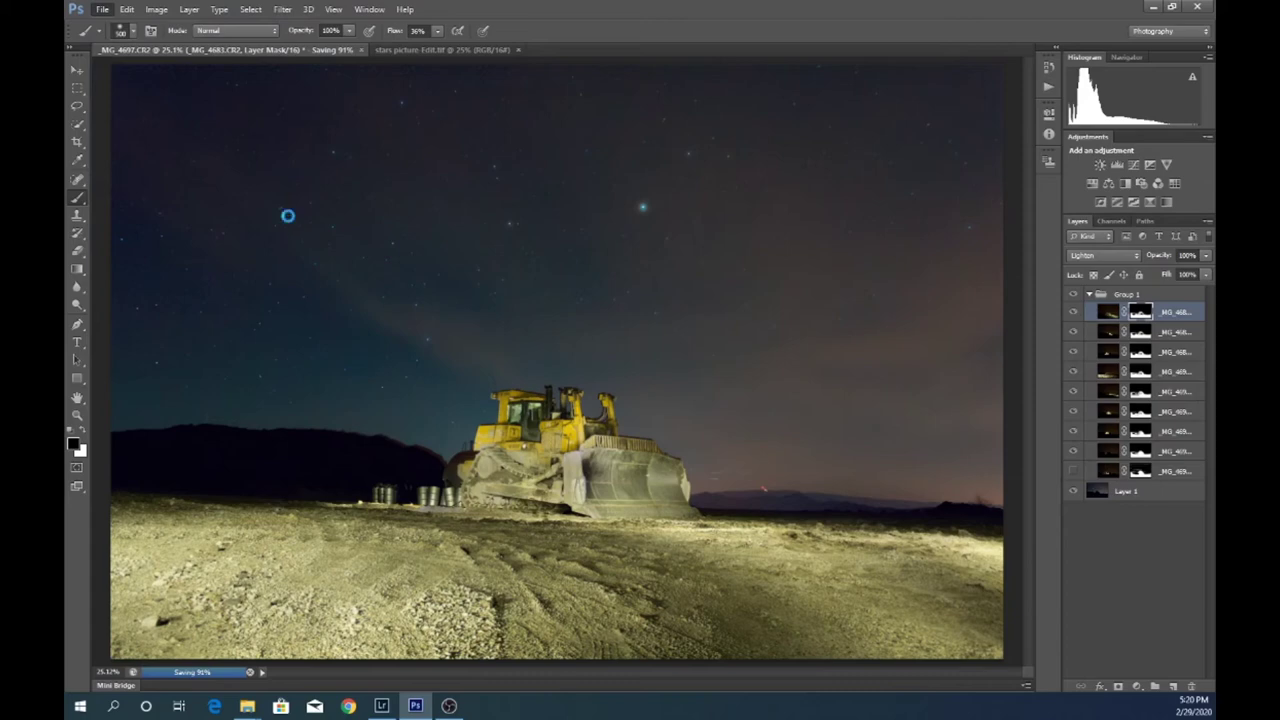
click(655, 284)
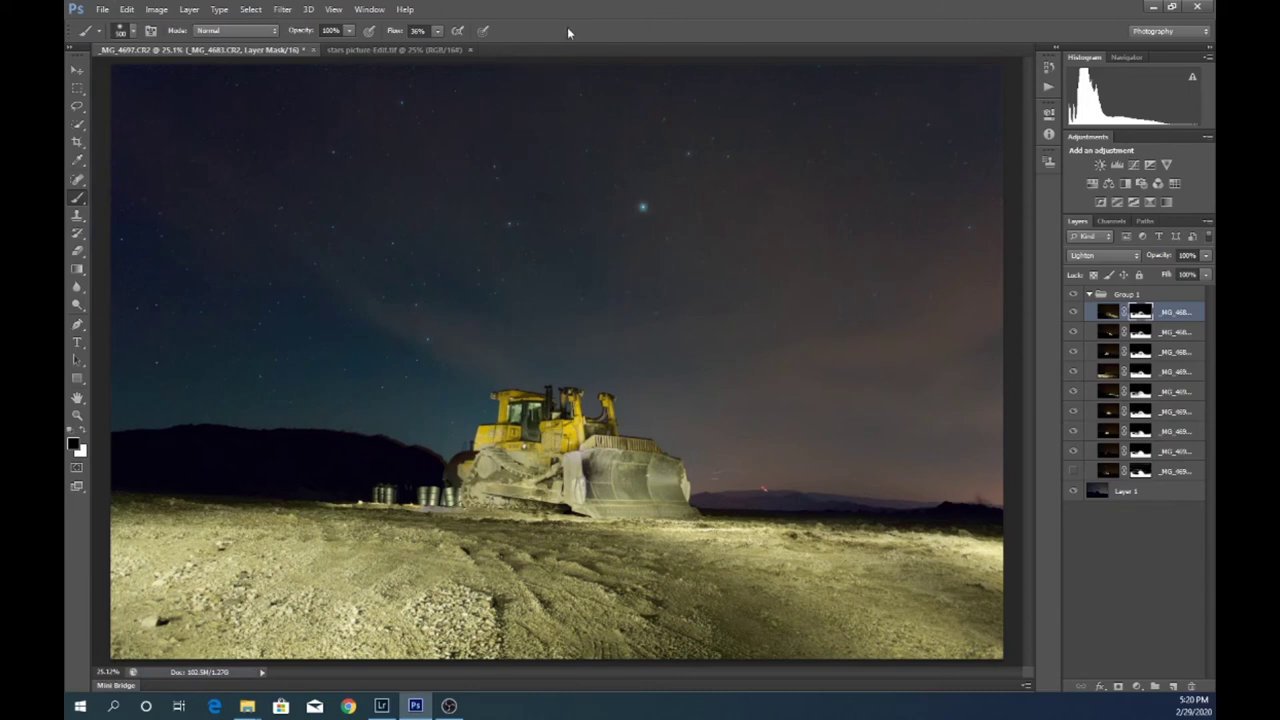
Save a copy as Photoshop PSD named 'dozersedit' with maximize compatibility kept on.
click(104, 9)
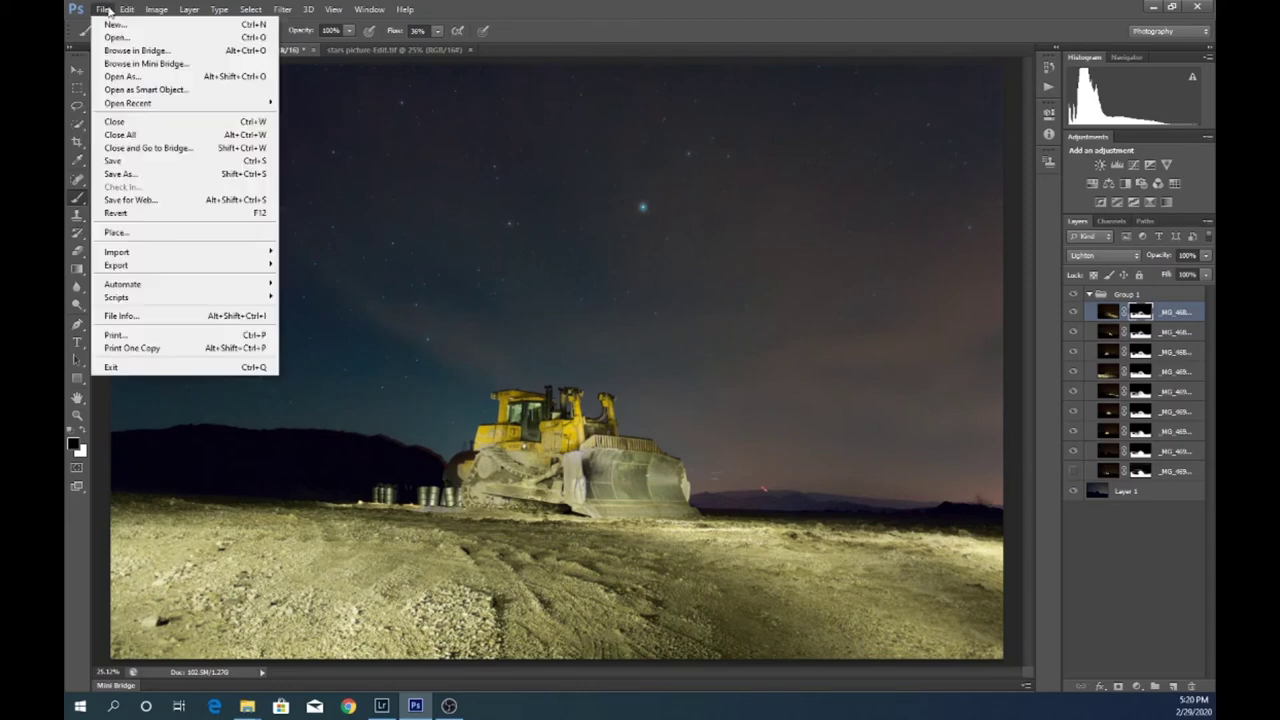
click(121, 175)
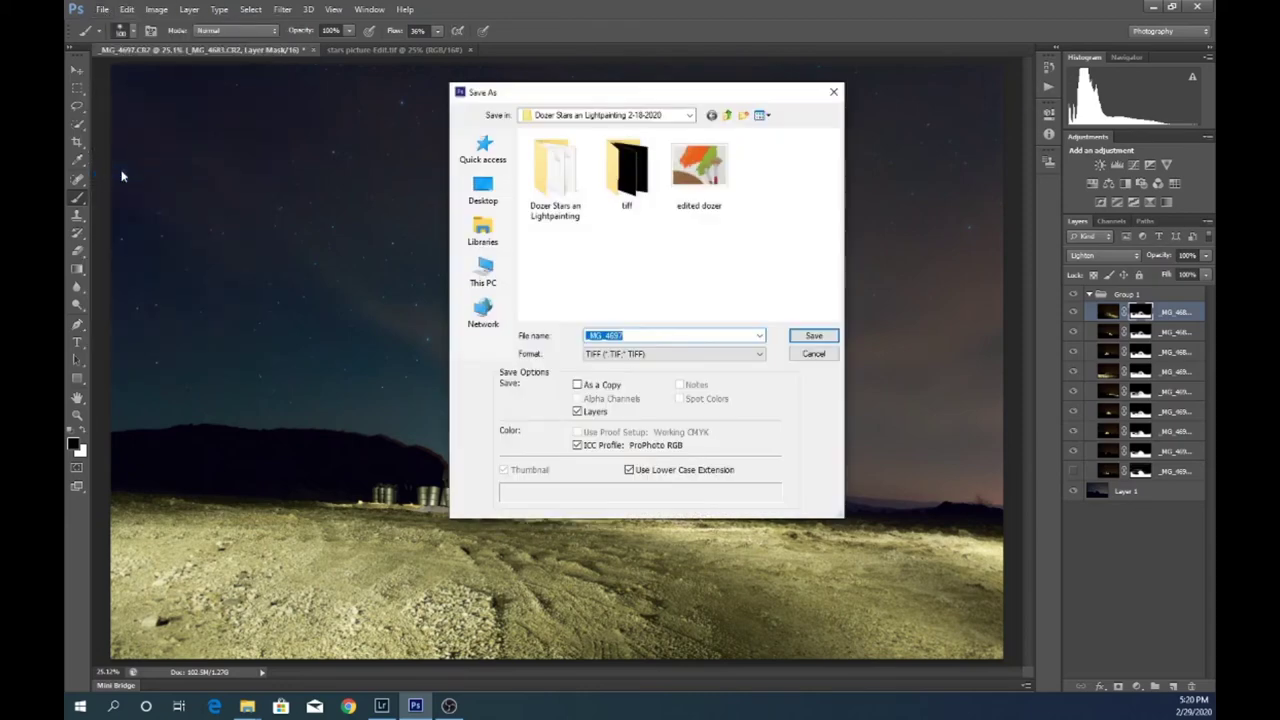
click(758, 356)
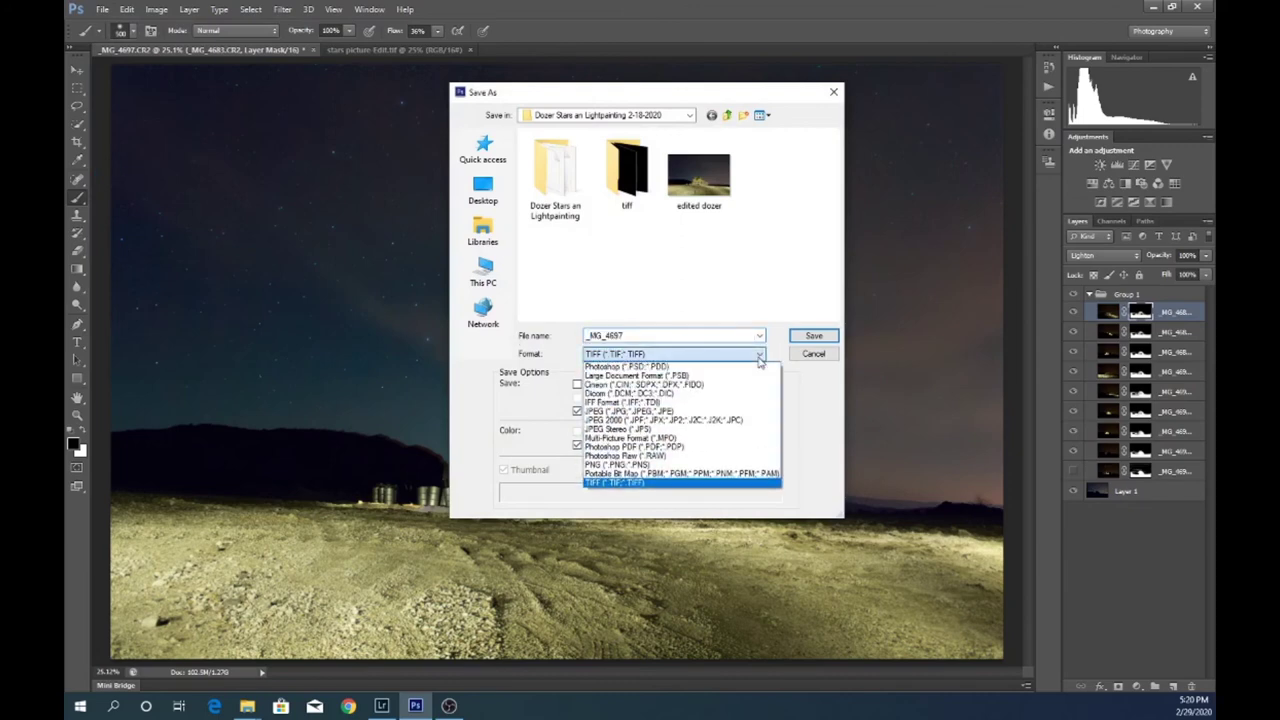
click(754, 368)
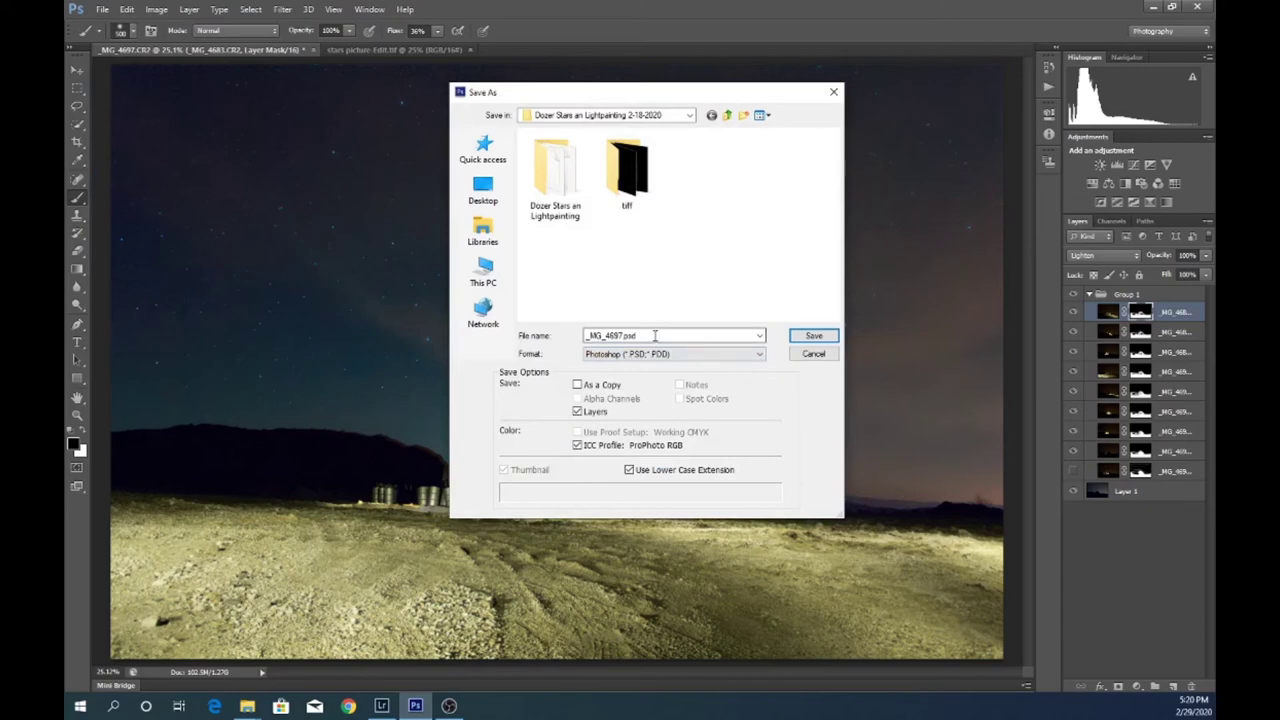
click(676, 335)
text(doz)
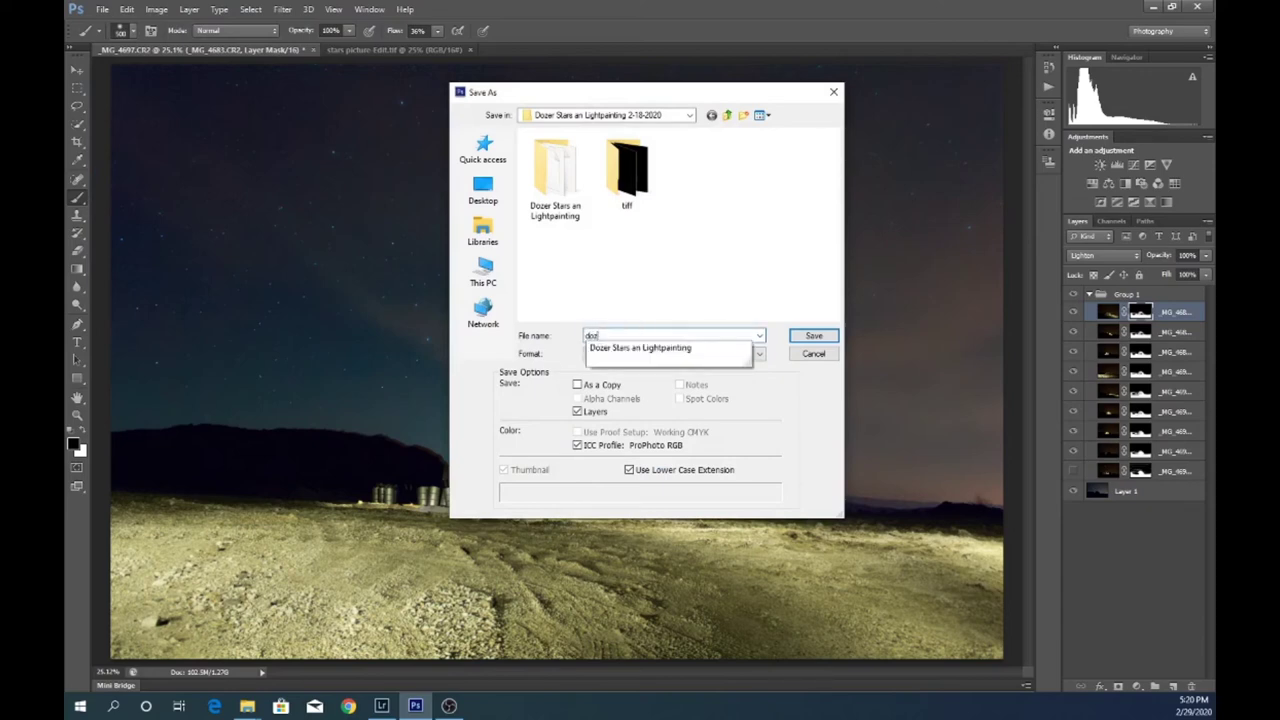
text(ersedit)
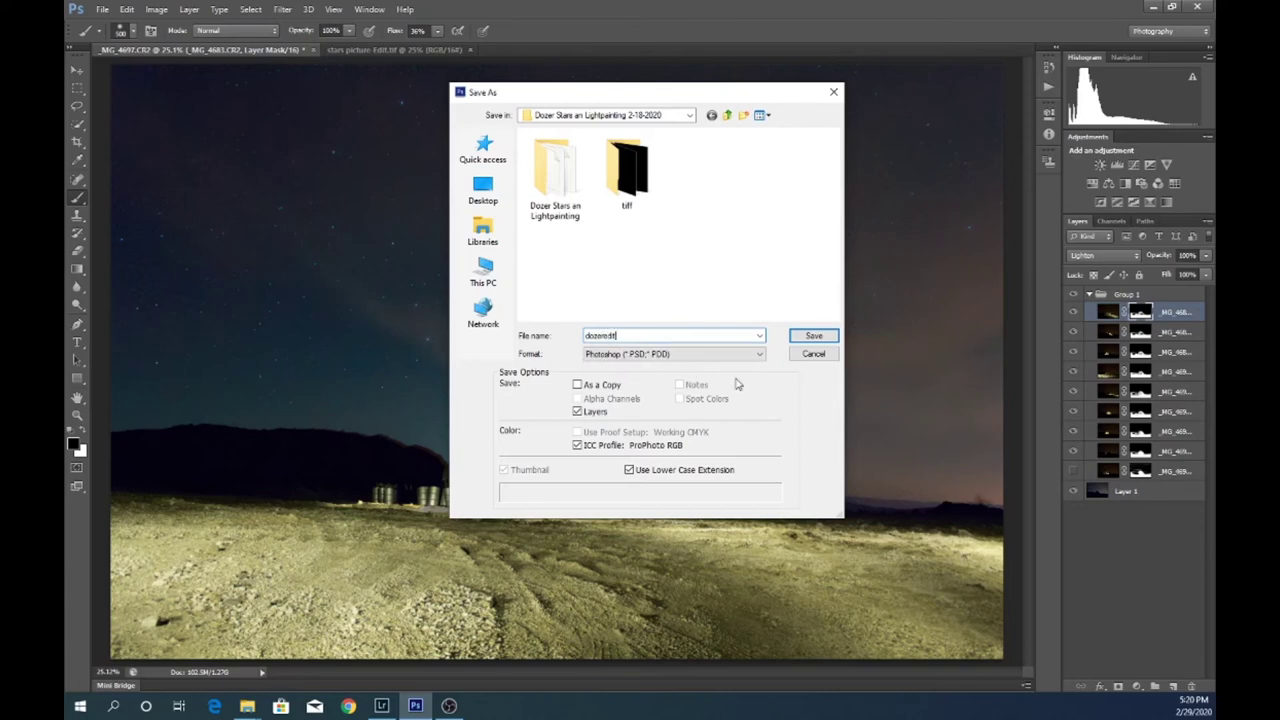
click(814, 336)
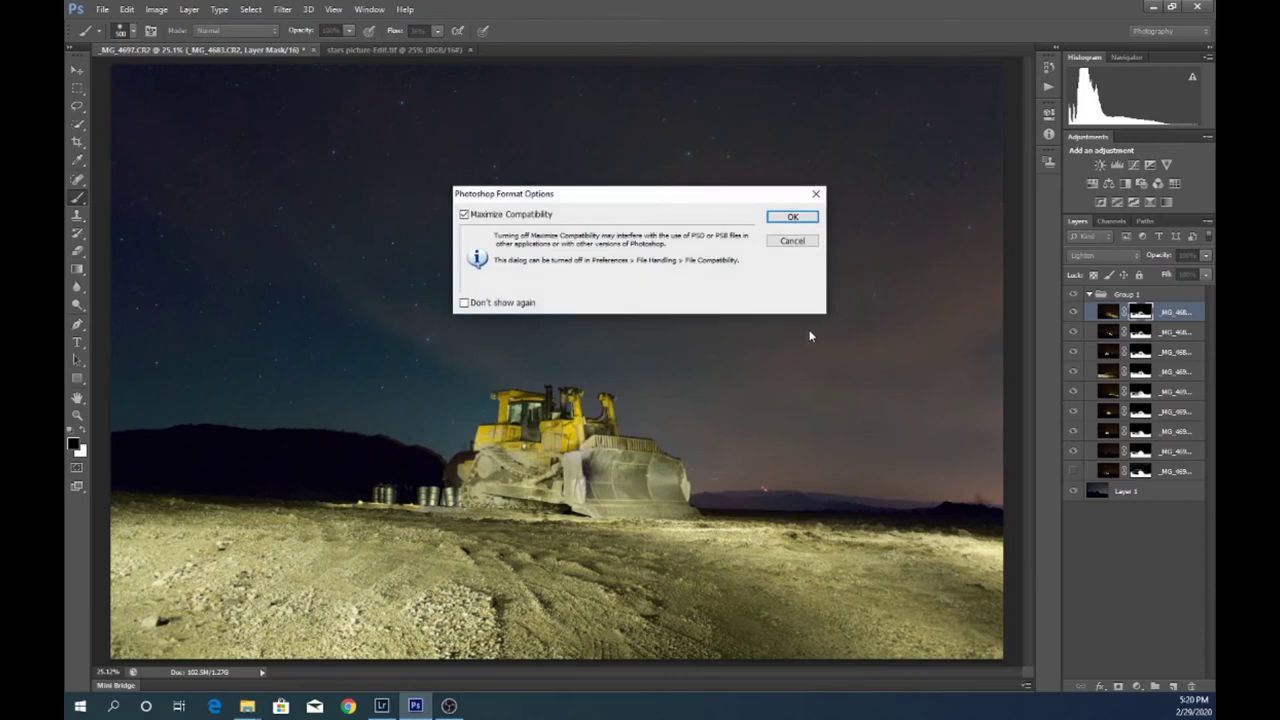
click(792, 217)
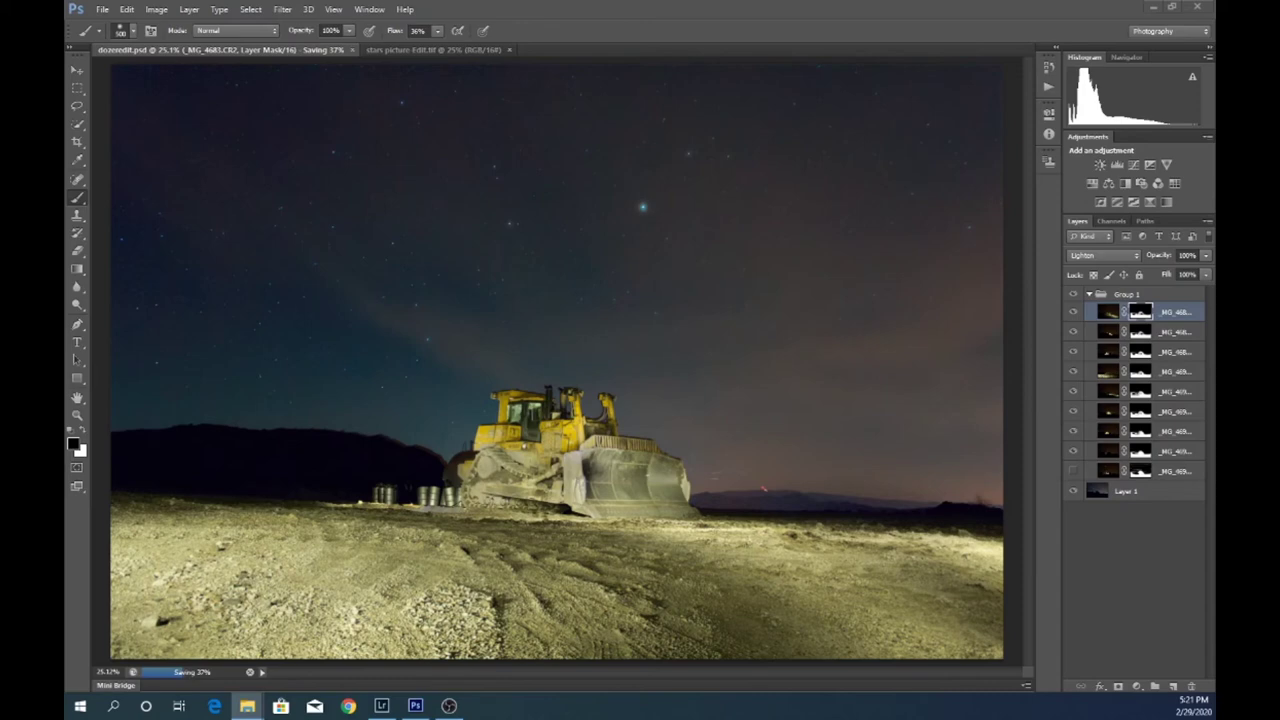
Switch to Lightroom once the PSD save has progressed.
click(381, 706)
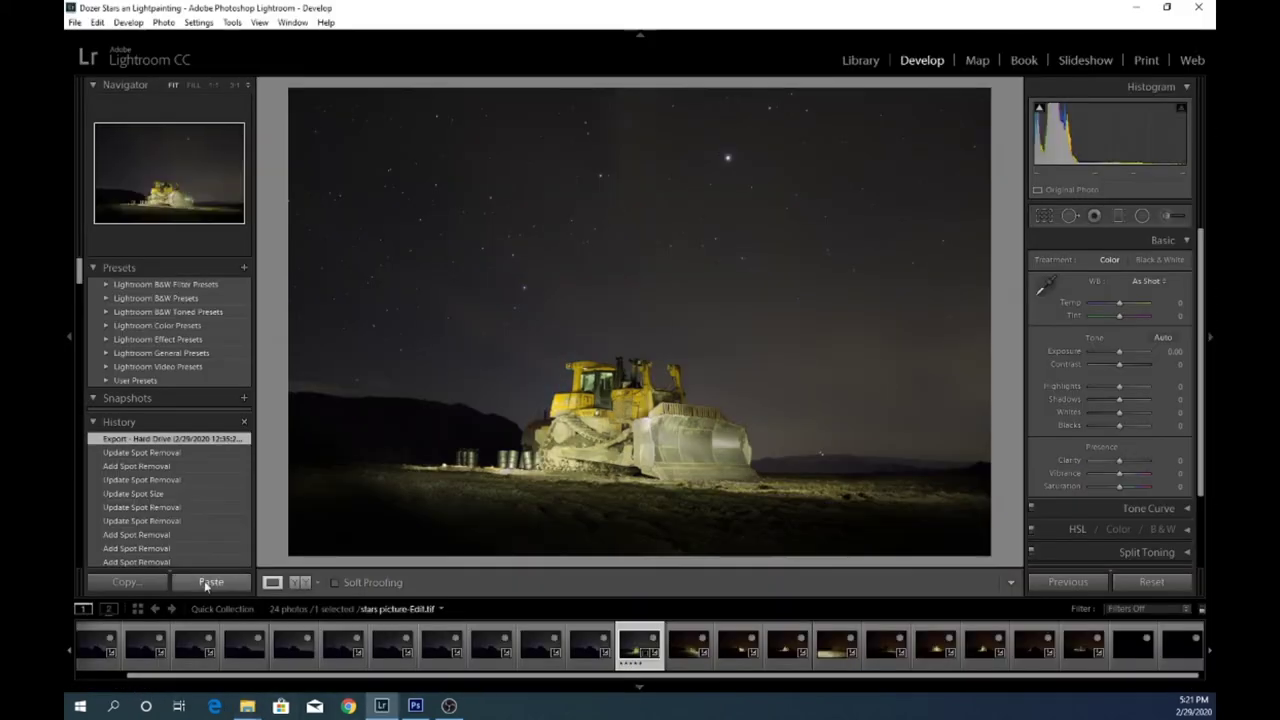
Import edited dozer.tif from the Dozer Stars an Lightpainting 2-18-2020 folder into the Library.
click(862, 60)
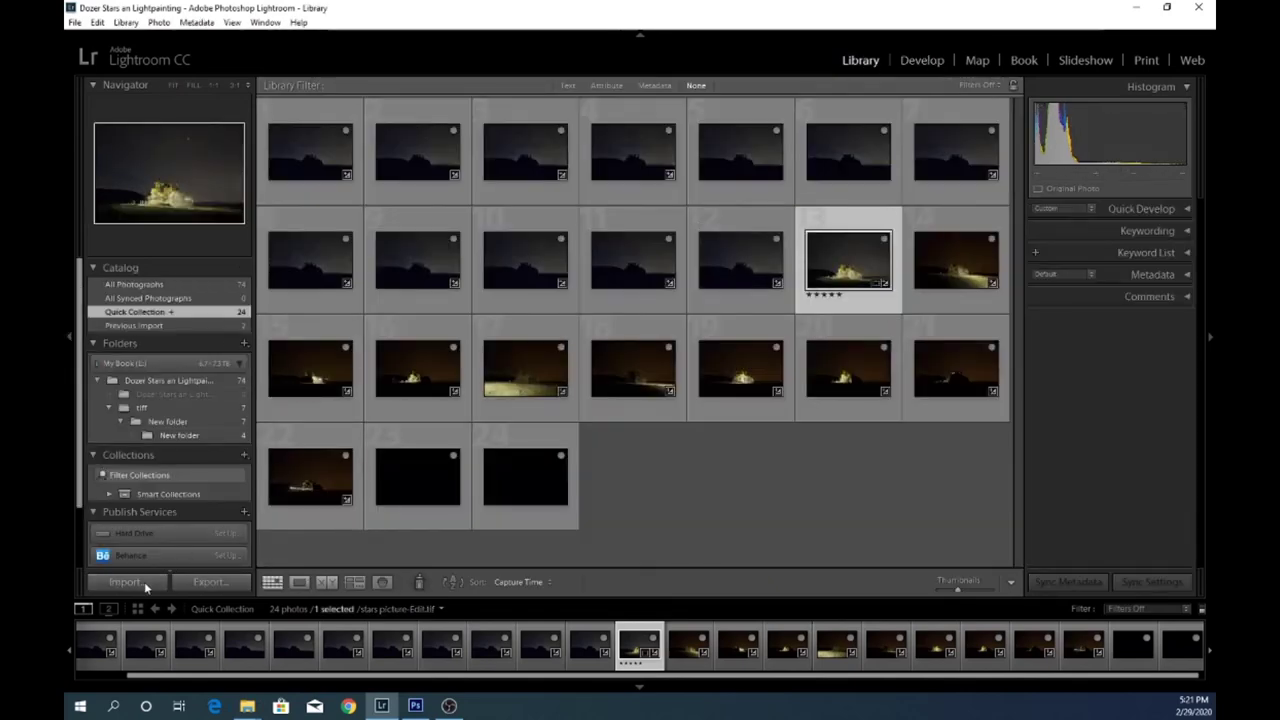
click(145, 584)
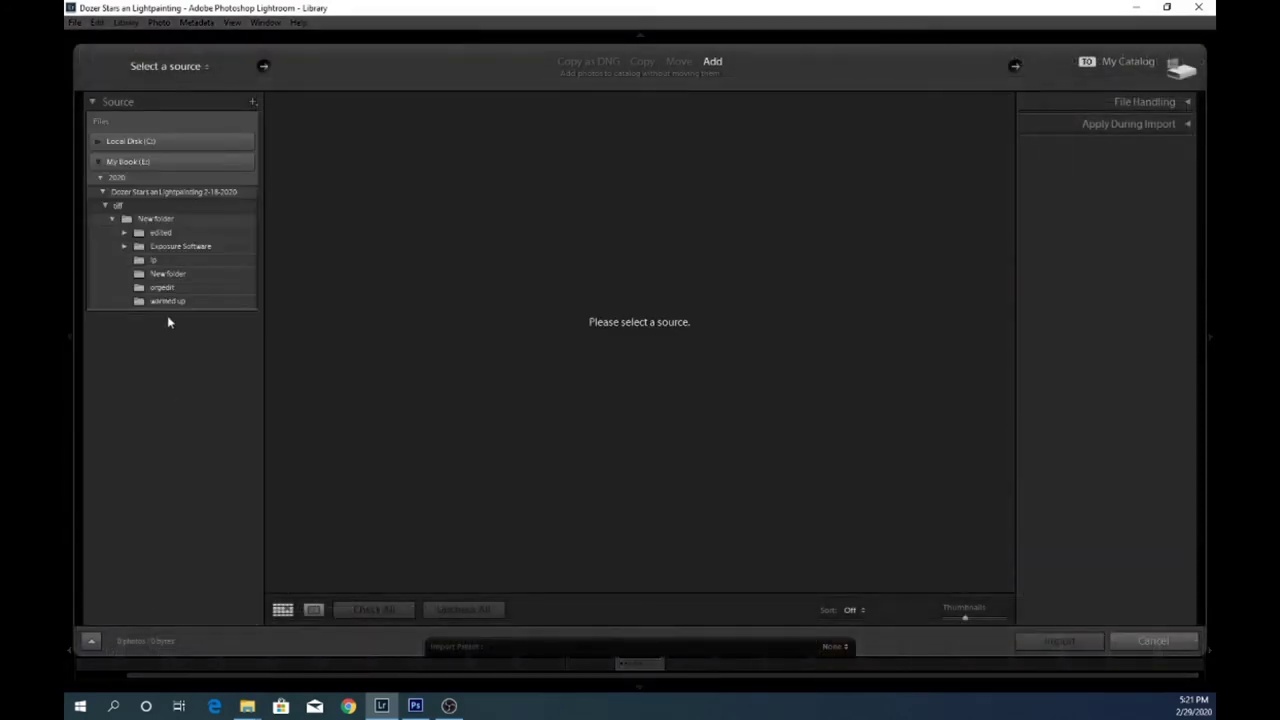
click(172, 191)
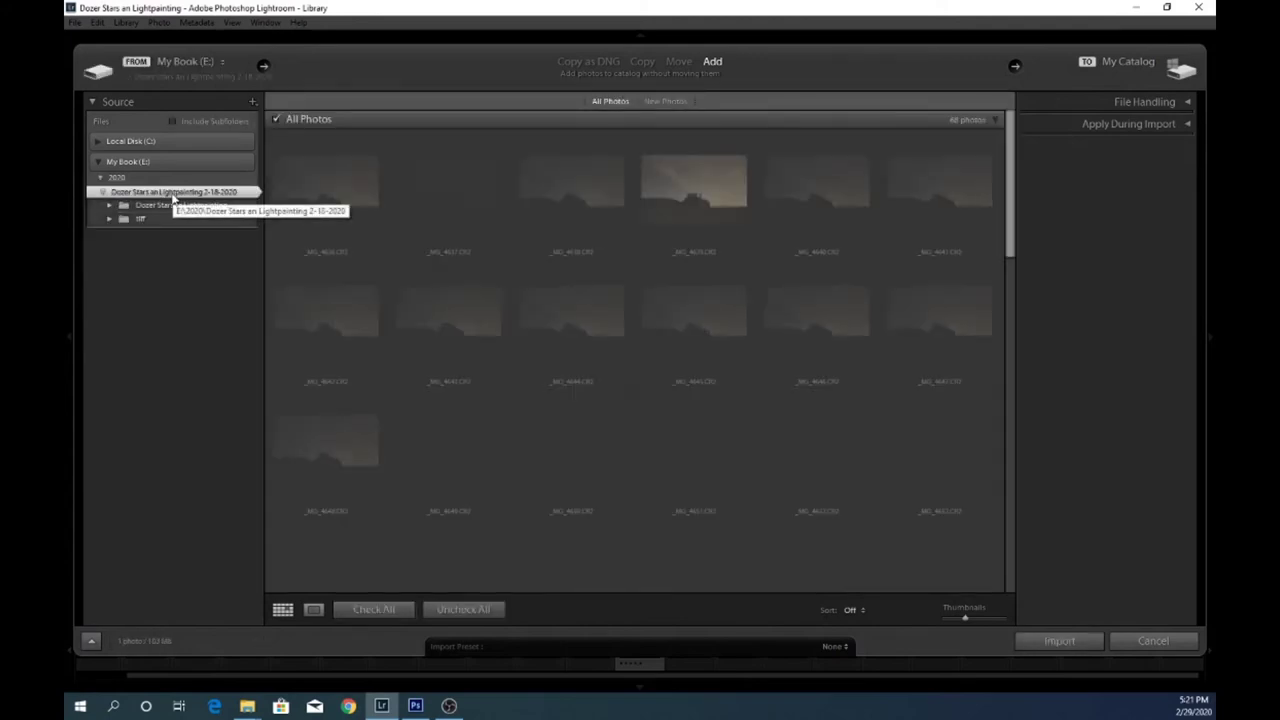
scroll(871, 465, down, 2)
scroll(872, 467, down, 5)
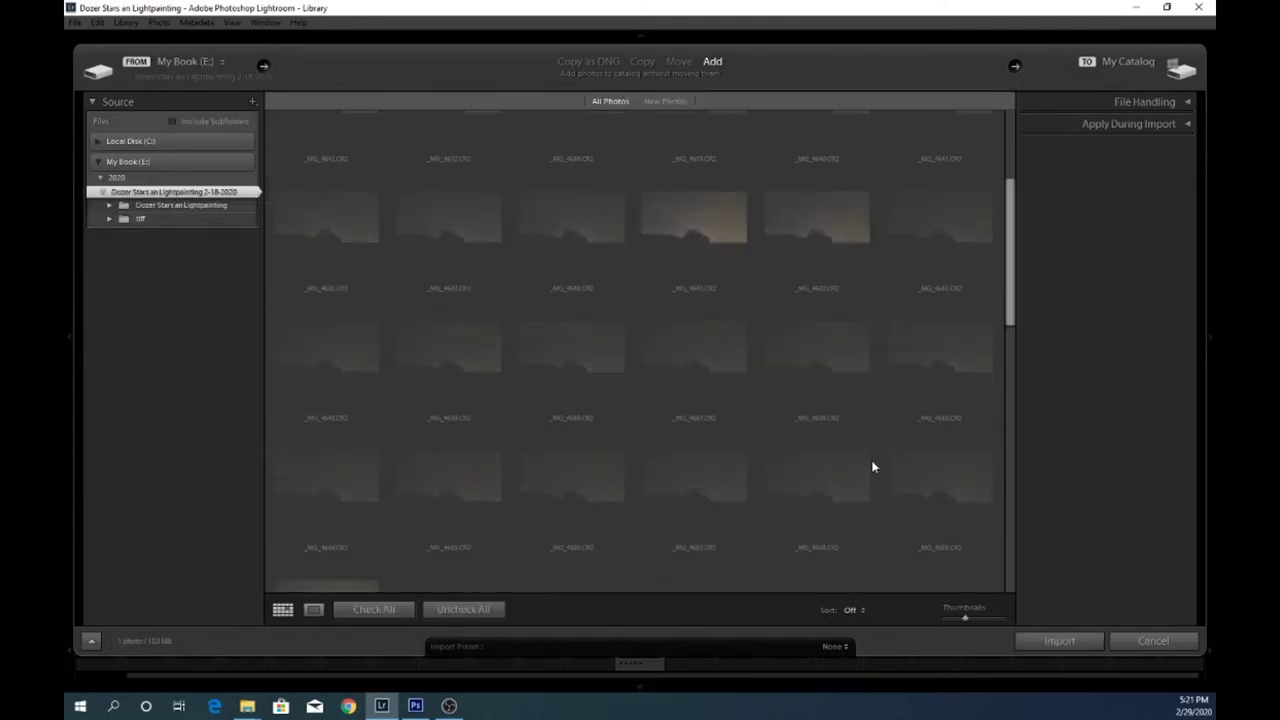
scroll(872, 467, down, 3)
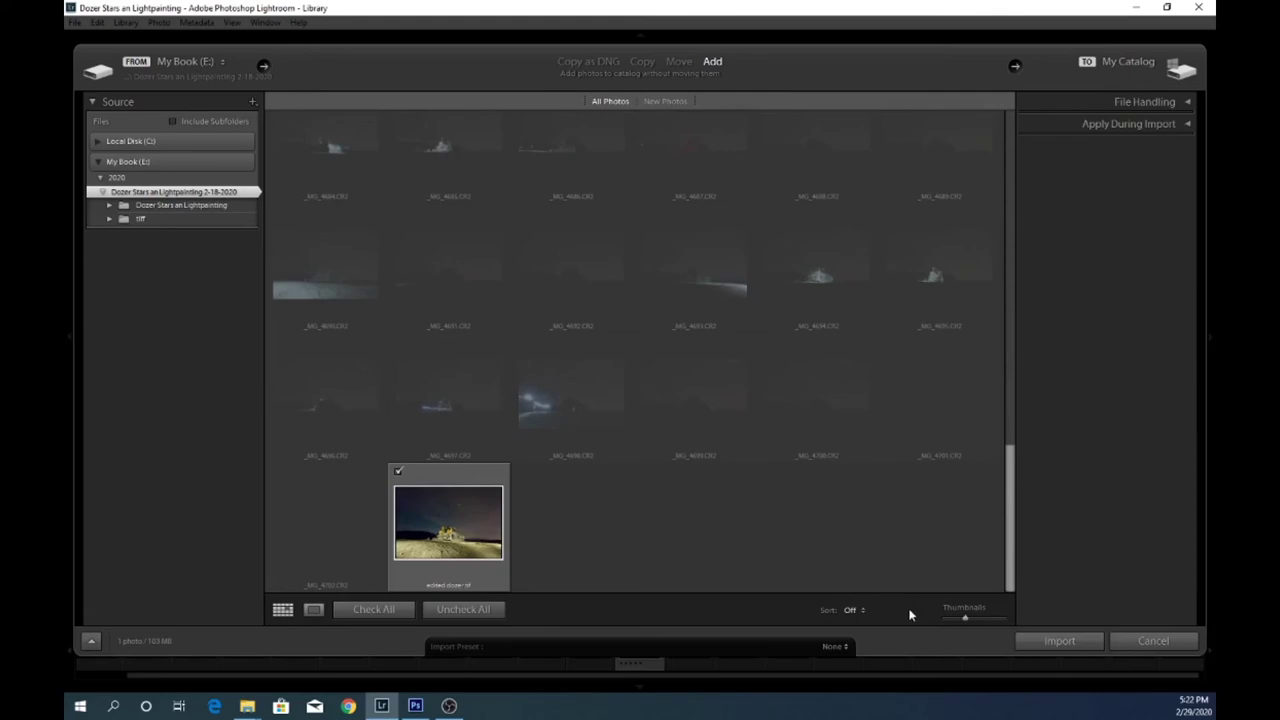
click(1057, 648)
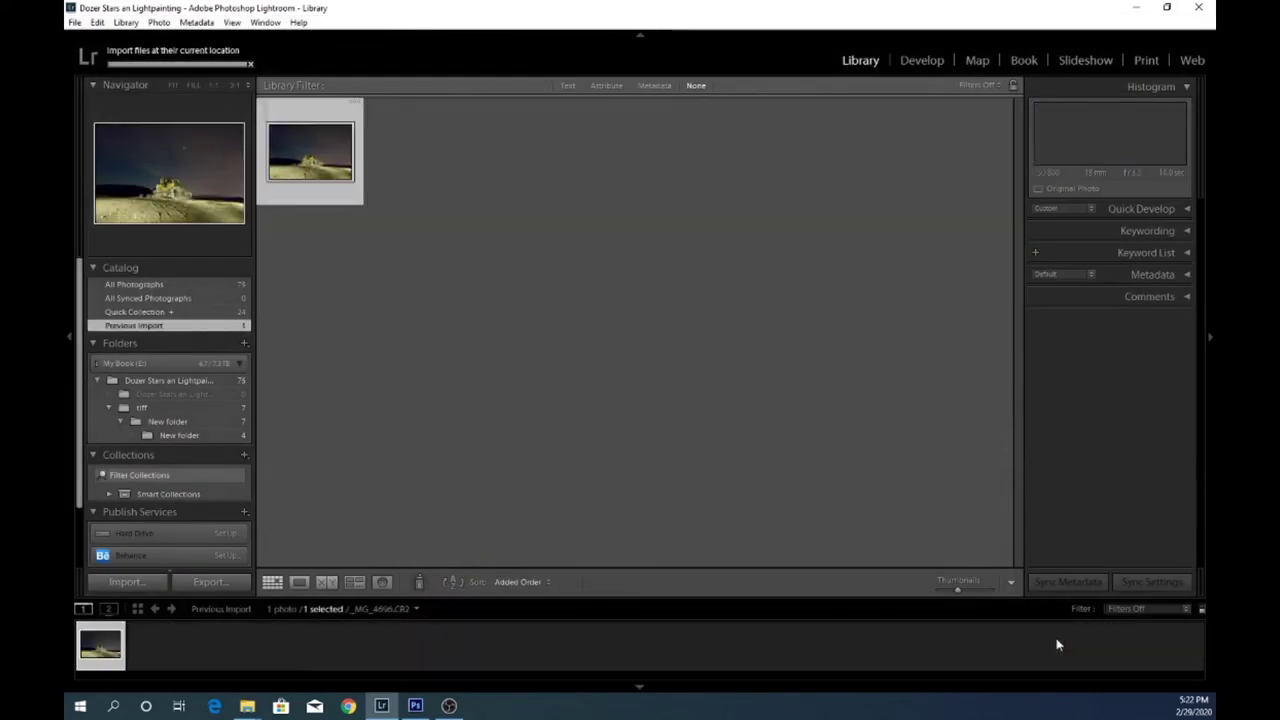
Open the dozer composite in Develop, zoom 1:1 on the blade, and pick Spot Removal.
click(921, 62)
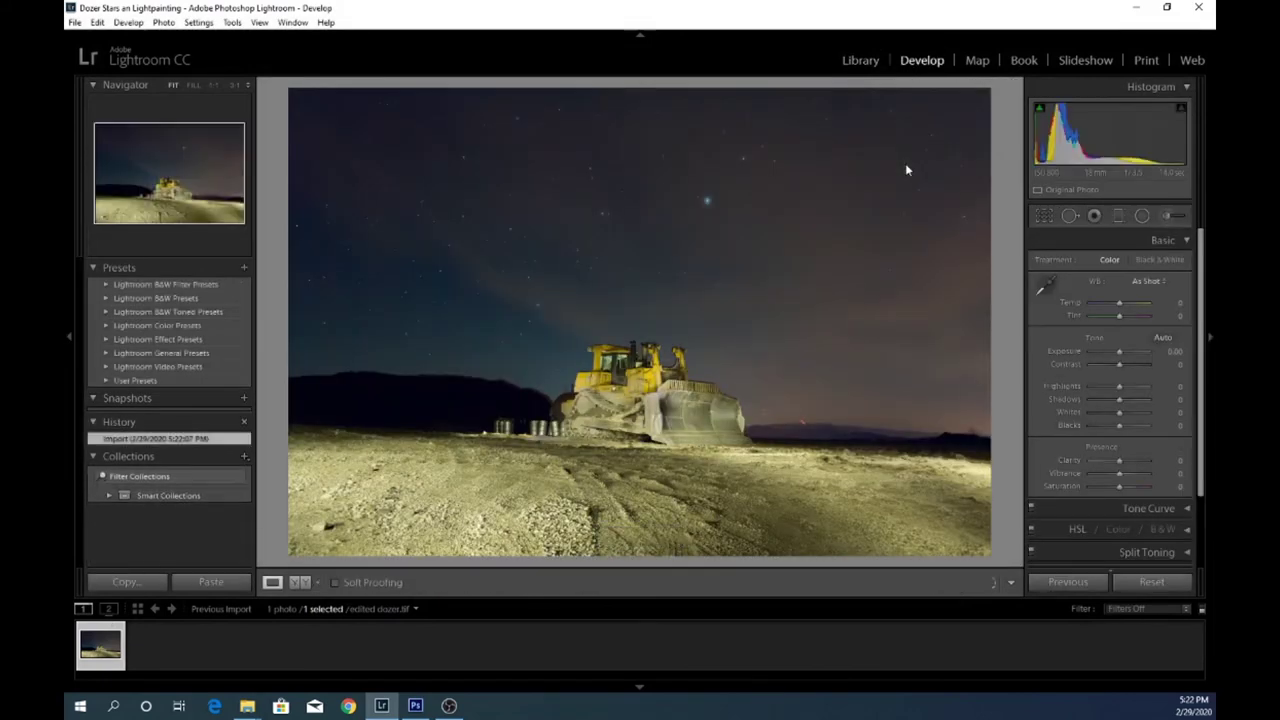
click(721, 418)
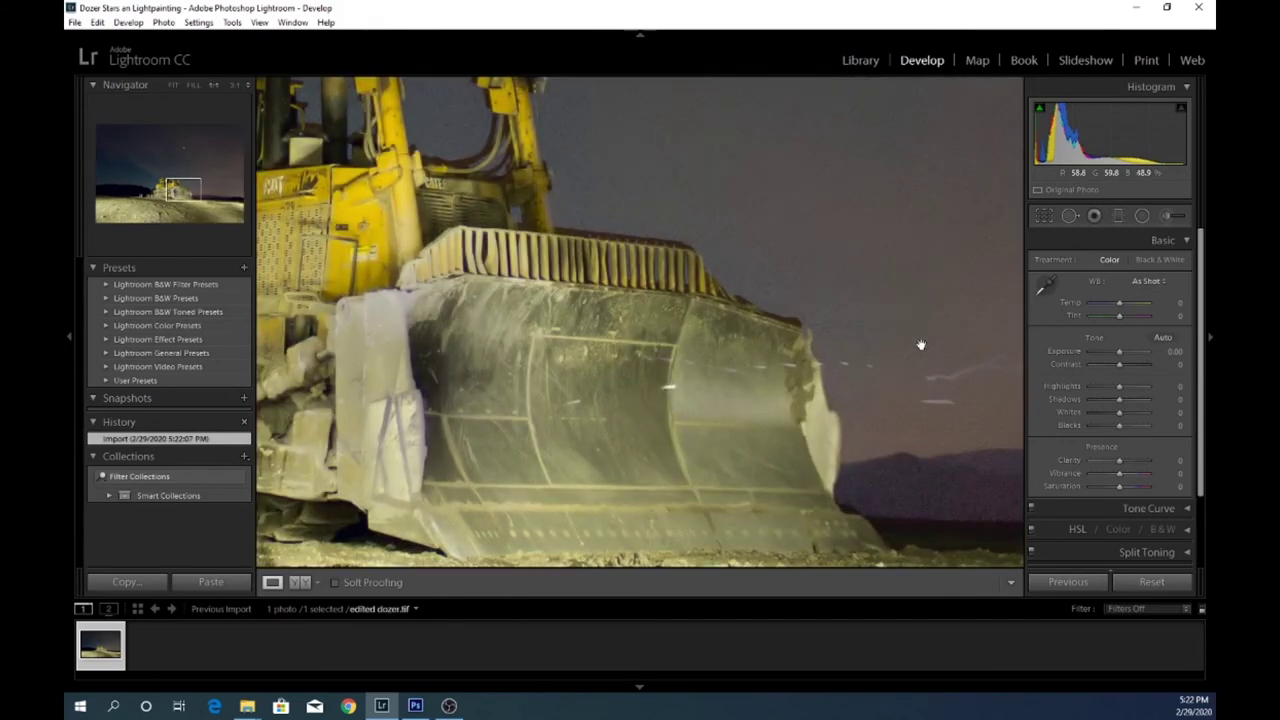
click(1070, 217)
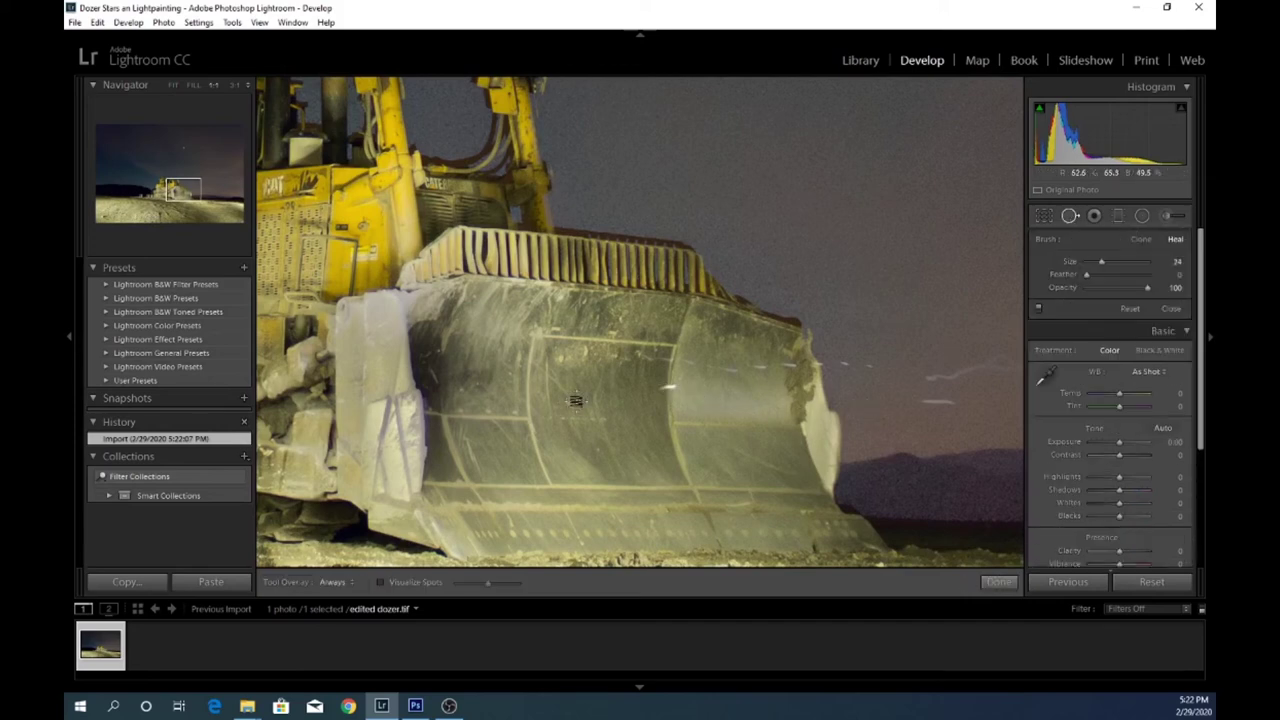
Heal nine specks on the dozer blade and the sky just right of it with the size-24 heal brush.
click(576, 401)
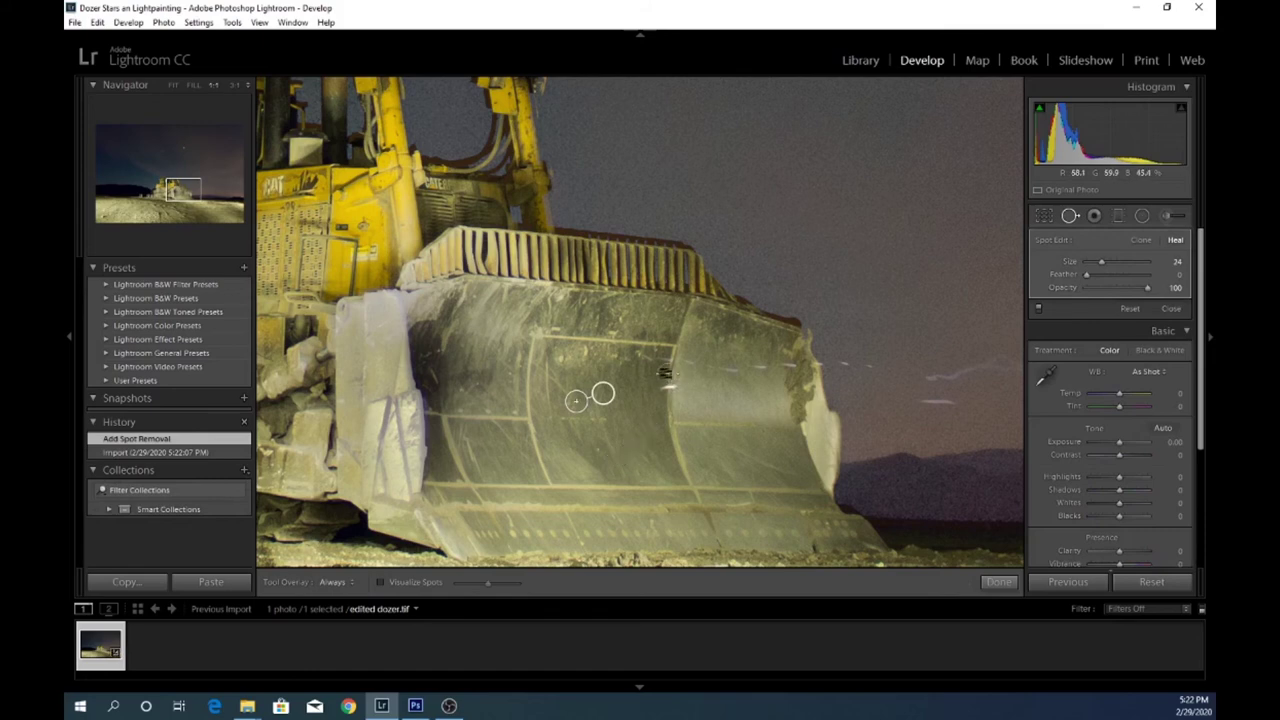
click(648, 362)
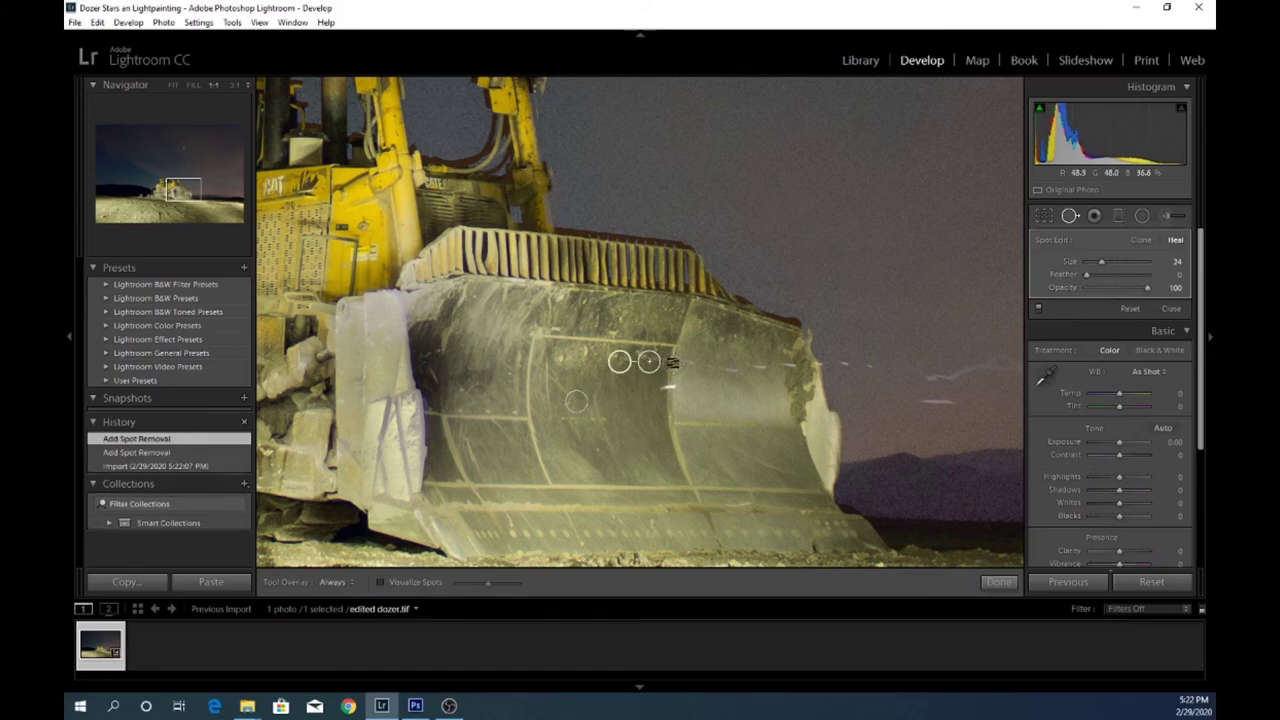
click(673, 362)
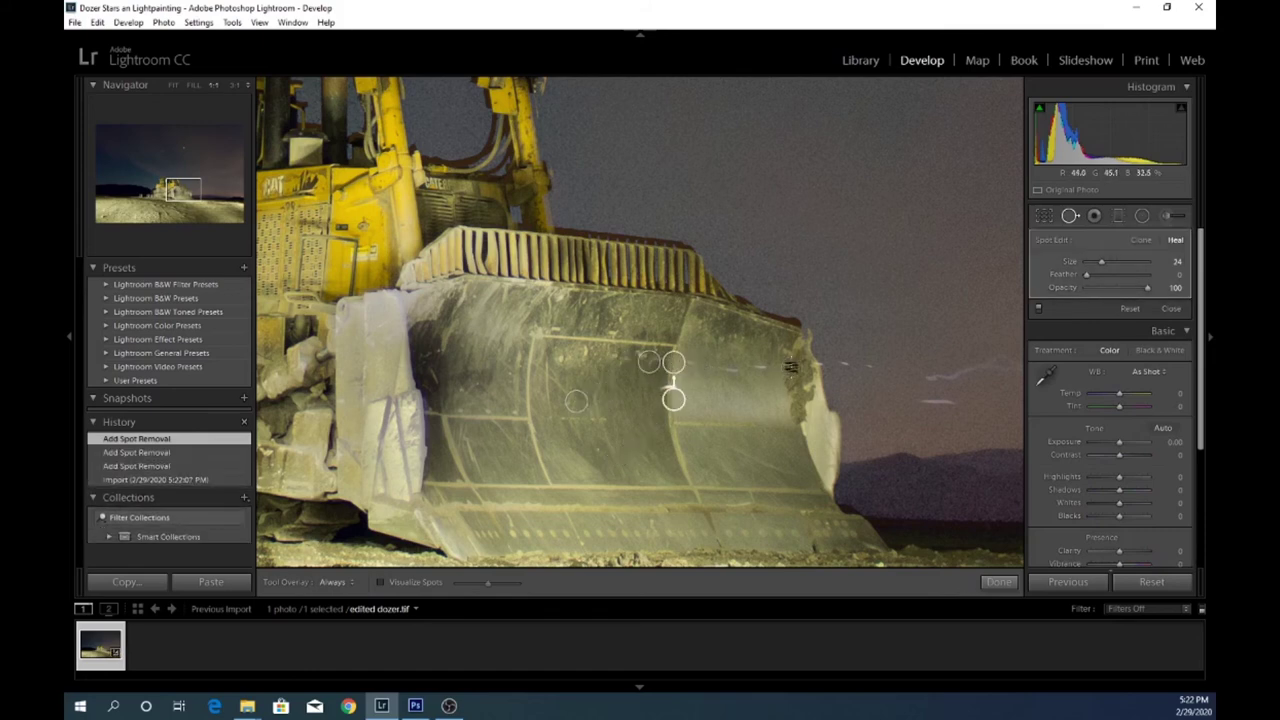
click(792, 365)
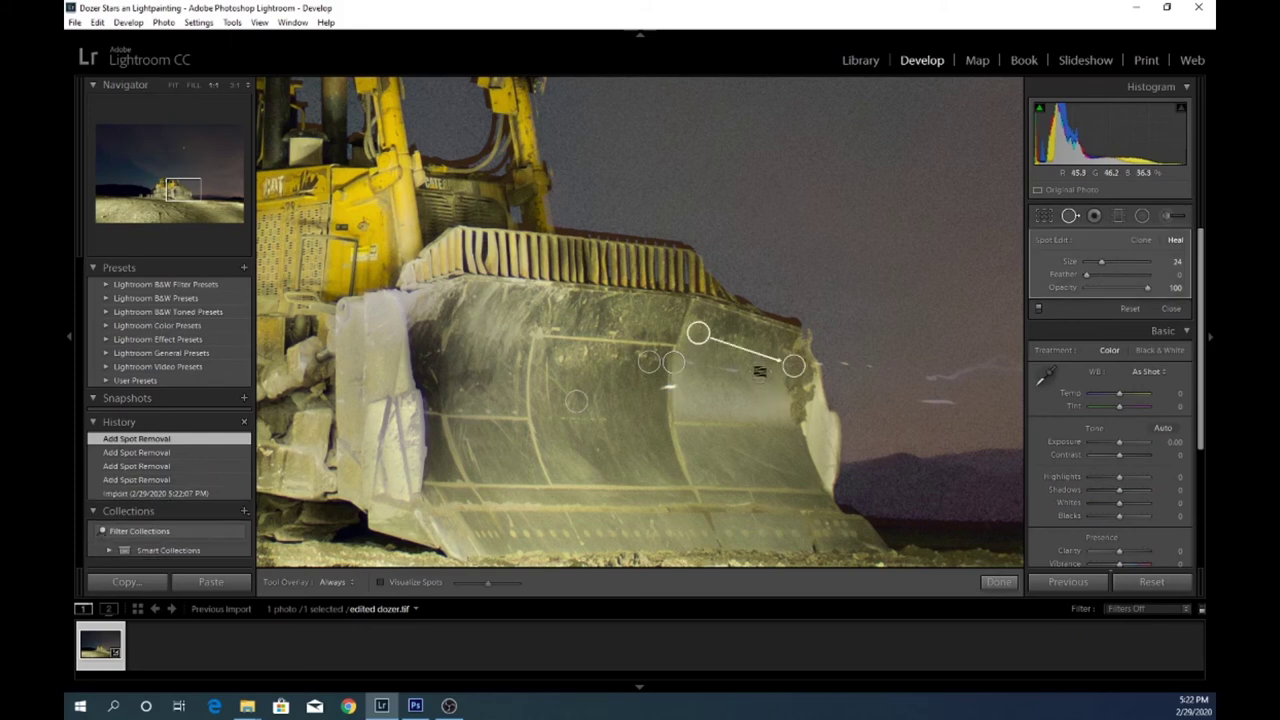
click(759, 368)
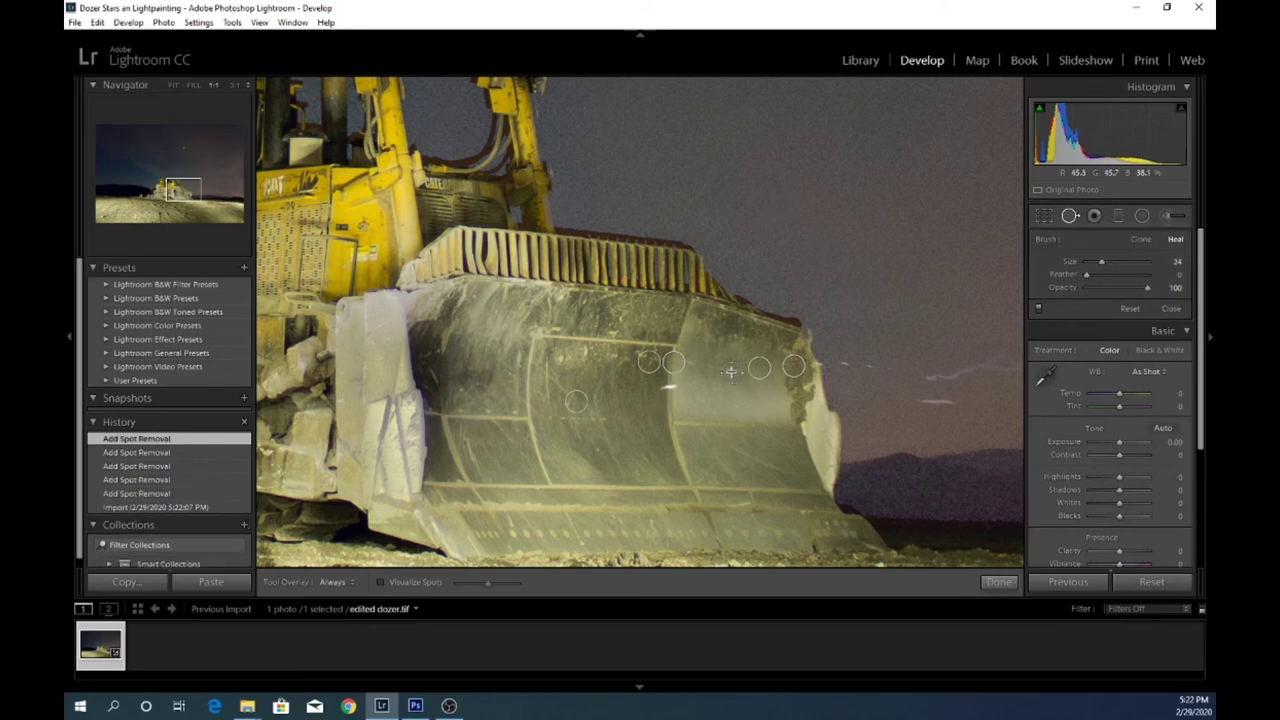
click(755, 390)
click(668, 390)
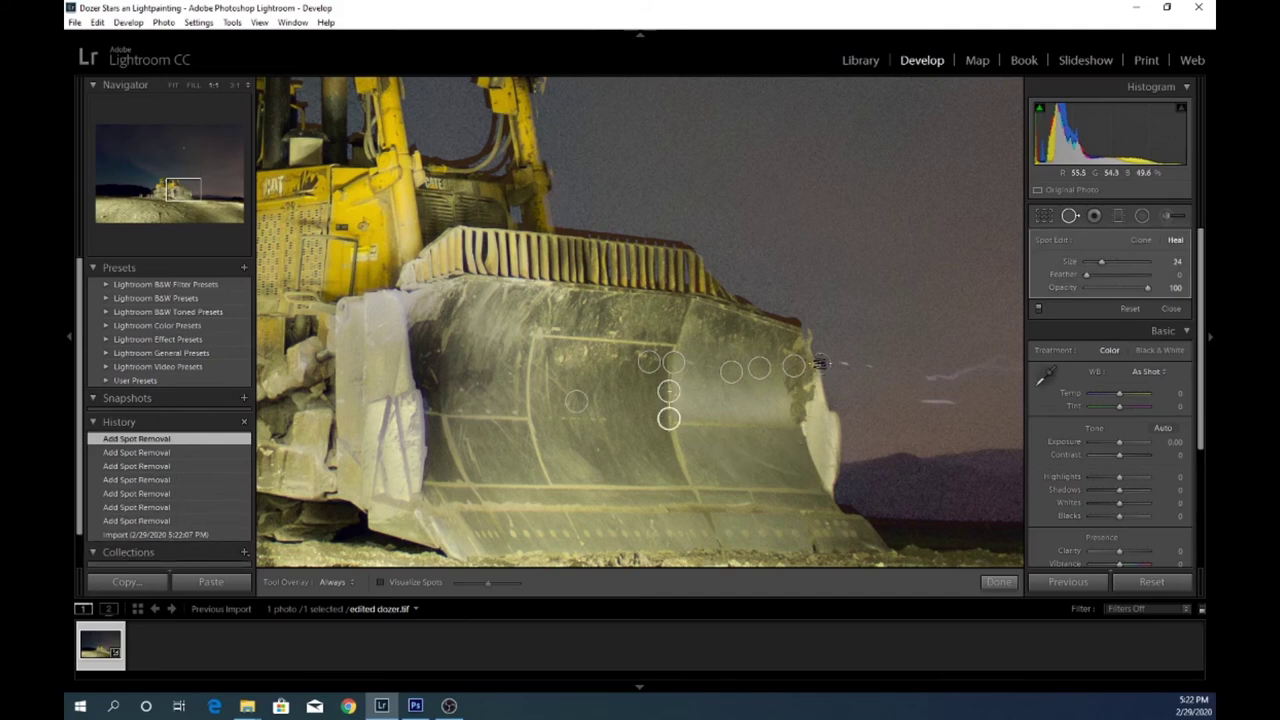
click(847, 362)
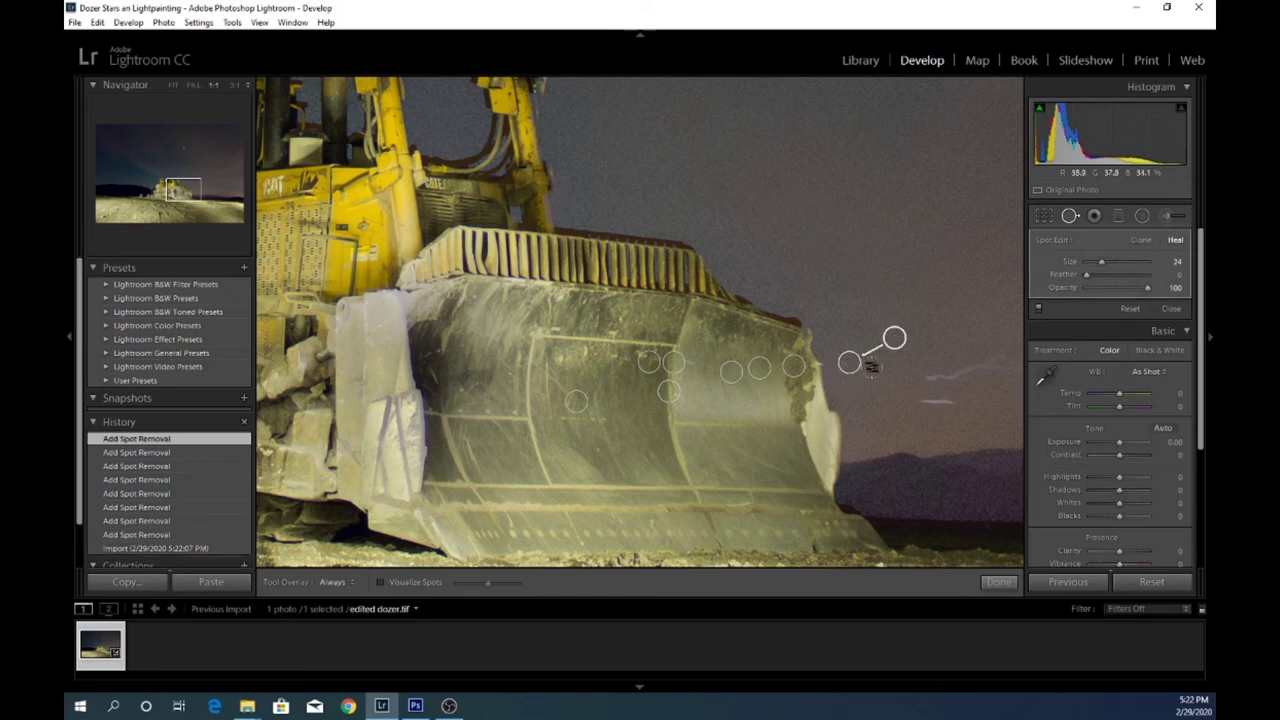
click(872, 366)
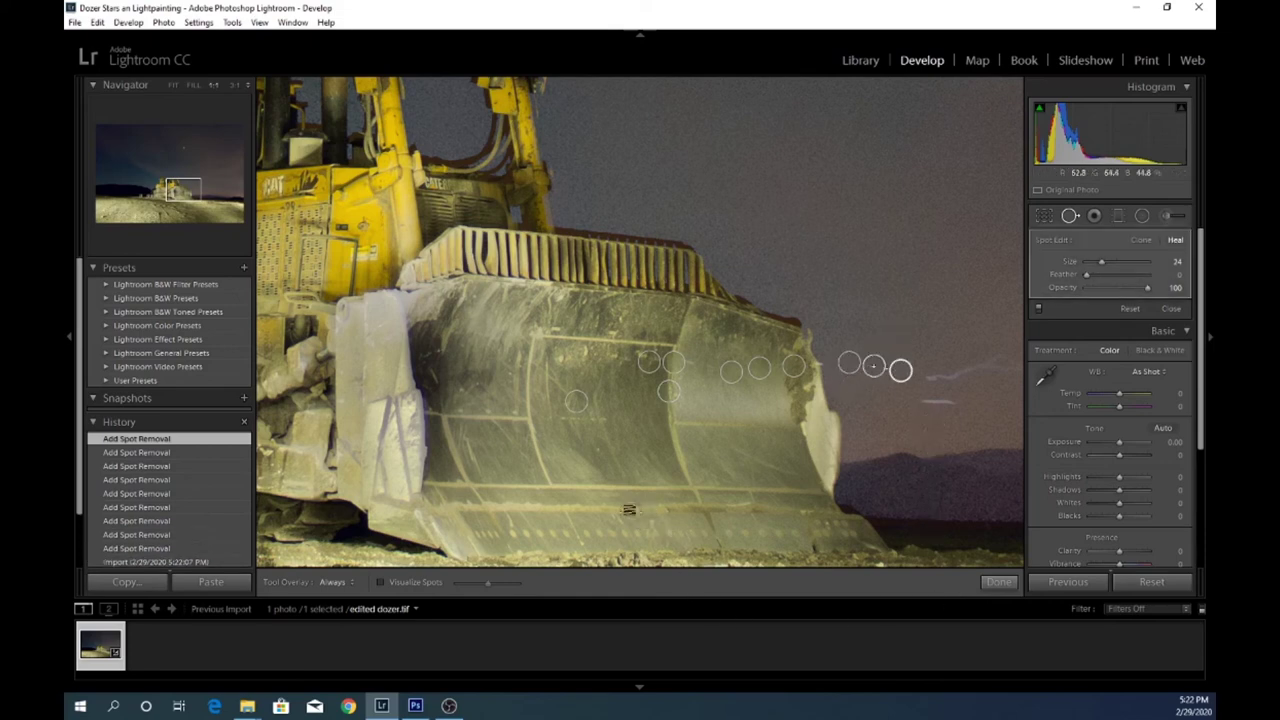
drag(182, 191, 194, 189)
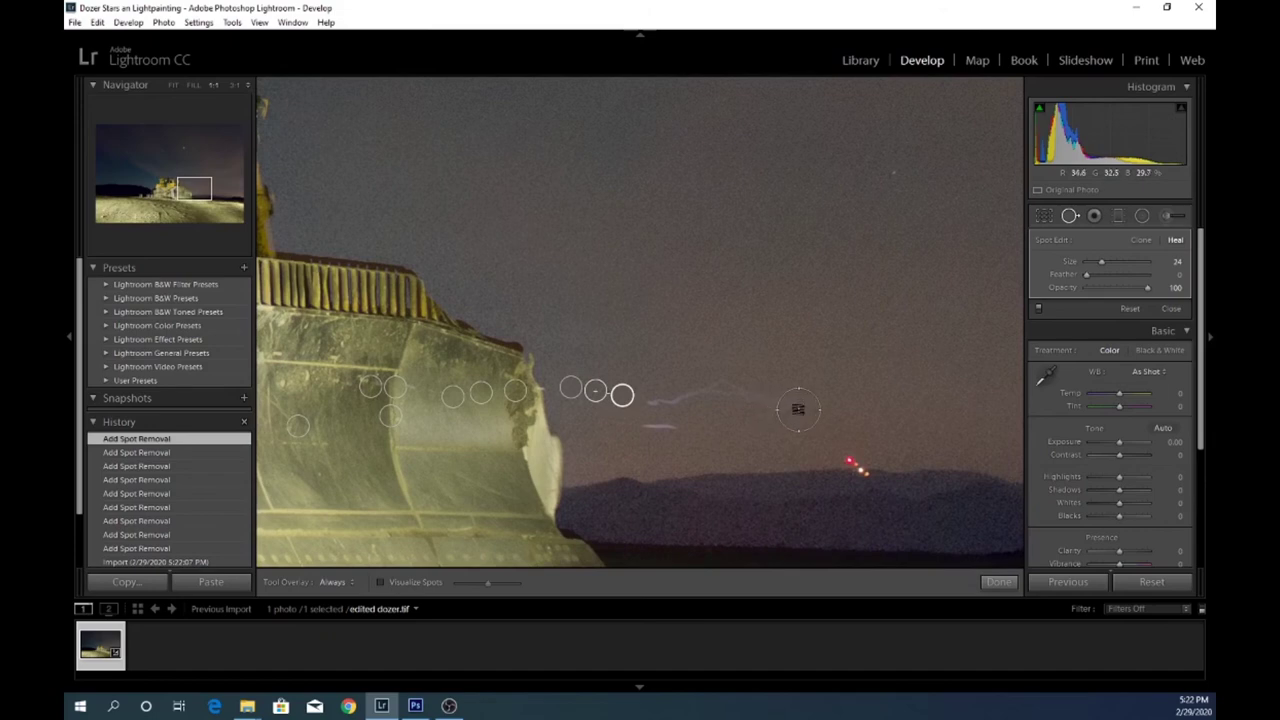
Enlarge the heal brush to size 48 and heal the sky streak plus a small spot below it.
scroll(798, 408, up, 3)
drag(798, 408, 662, 397)
click(666, 428)
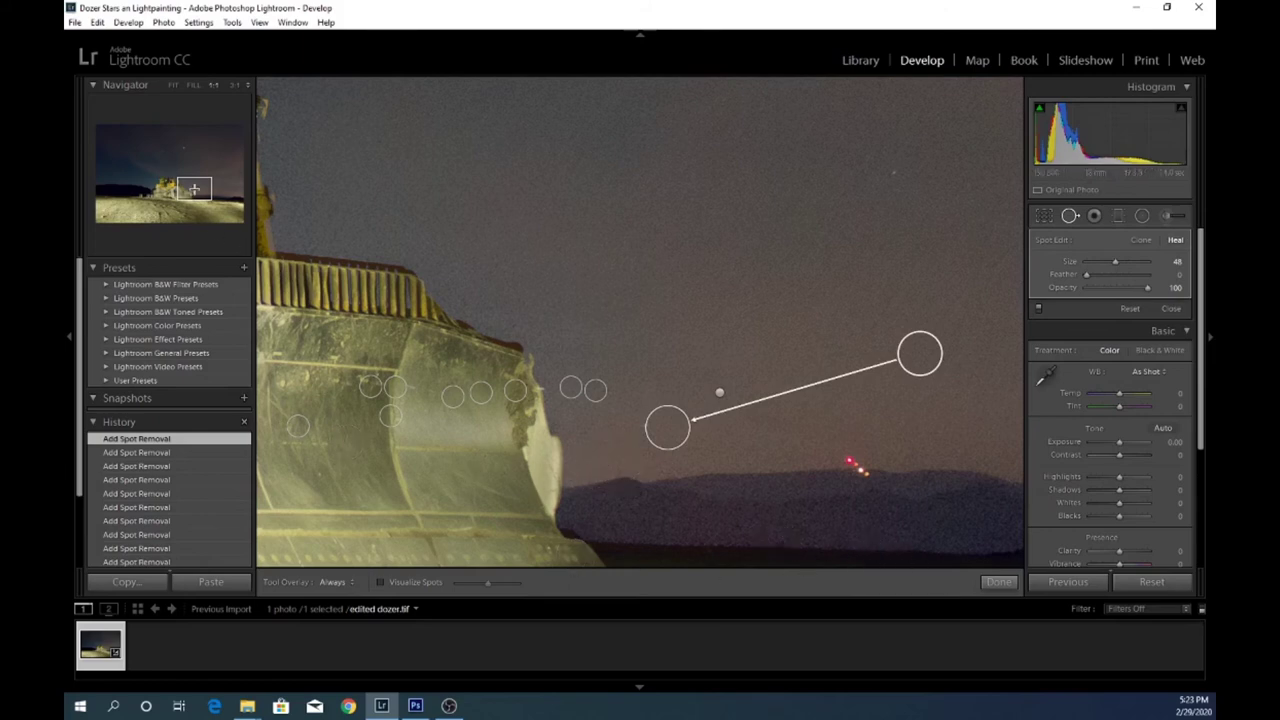
Review the whole dozer, close the spot removal tool, and zoom the photo to Fit.
drag(194, 190, 175, 187)
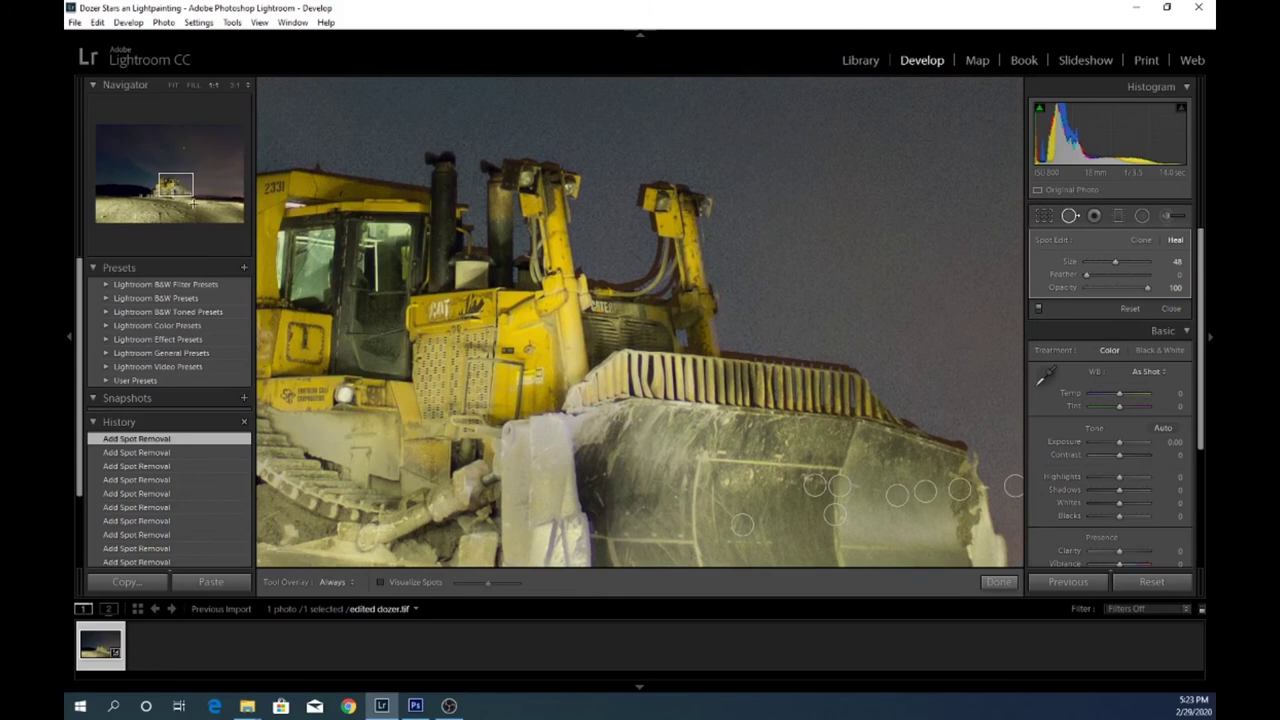
mouse_move(178, 185)
mouse_down()
mouse_move(161, 188)
mouse_move(180, 185)
mouse_up()
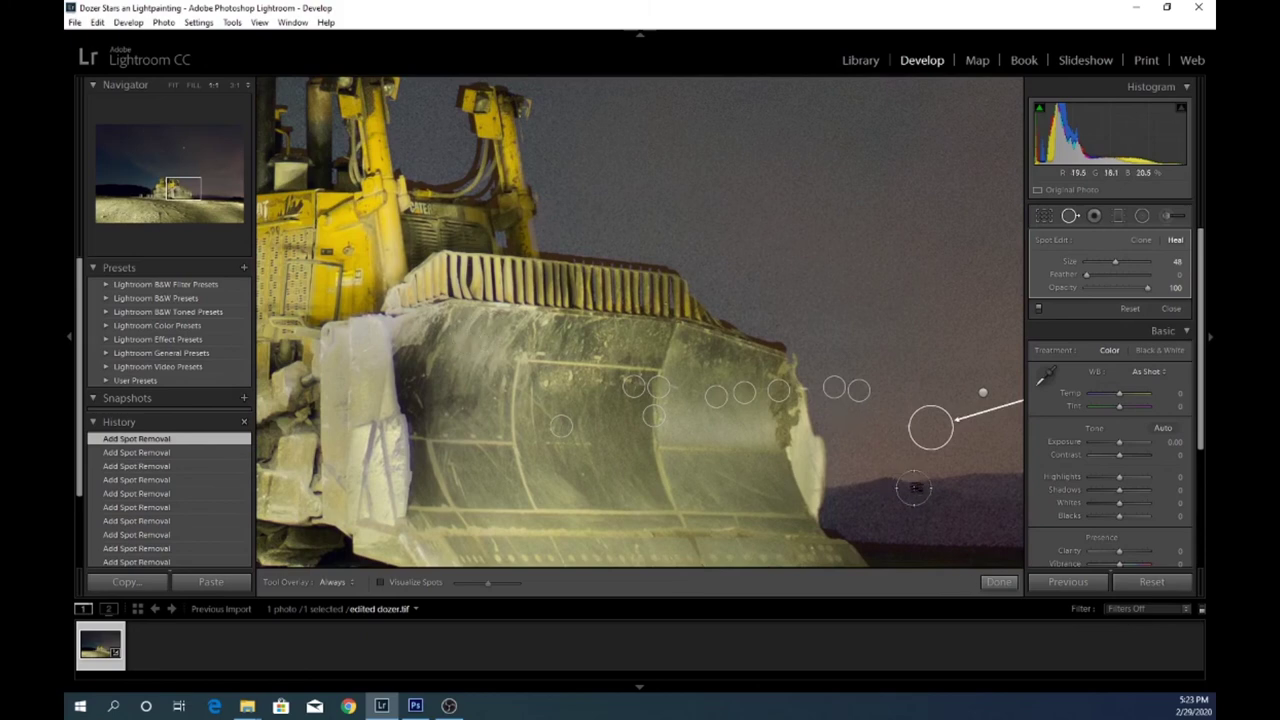
click(1001, 581)
click(694, 415)
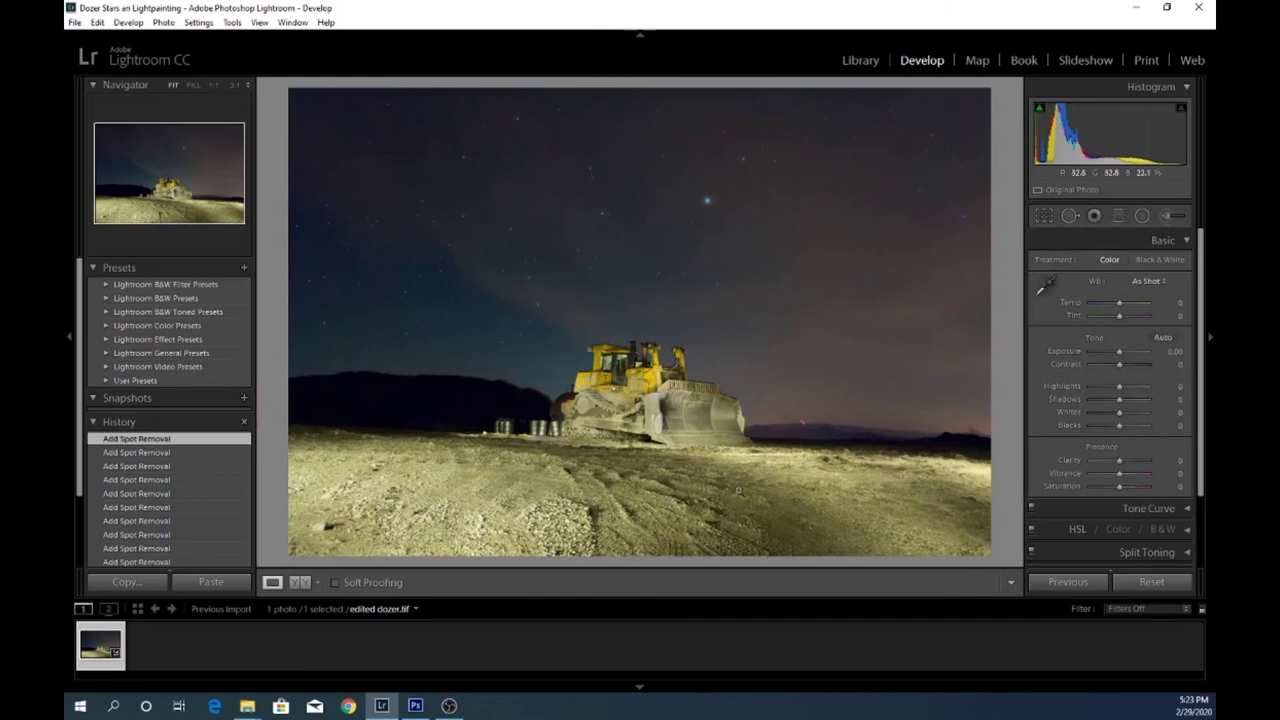
Draw a trial -2.00 exposure graduated filter over the lower-right foreground, then delete it.
click(1121, 218)
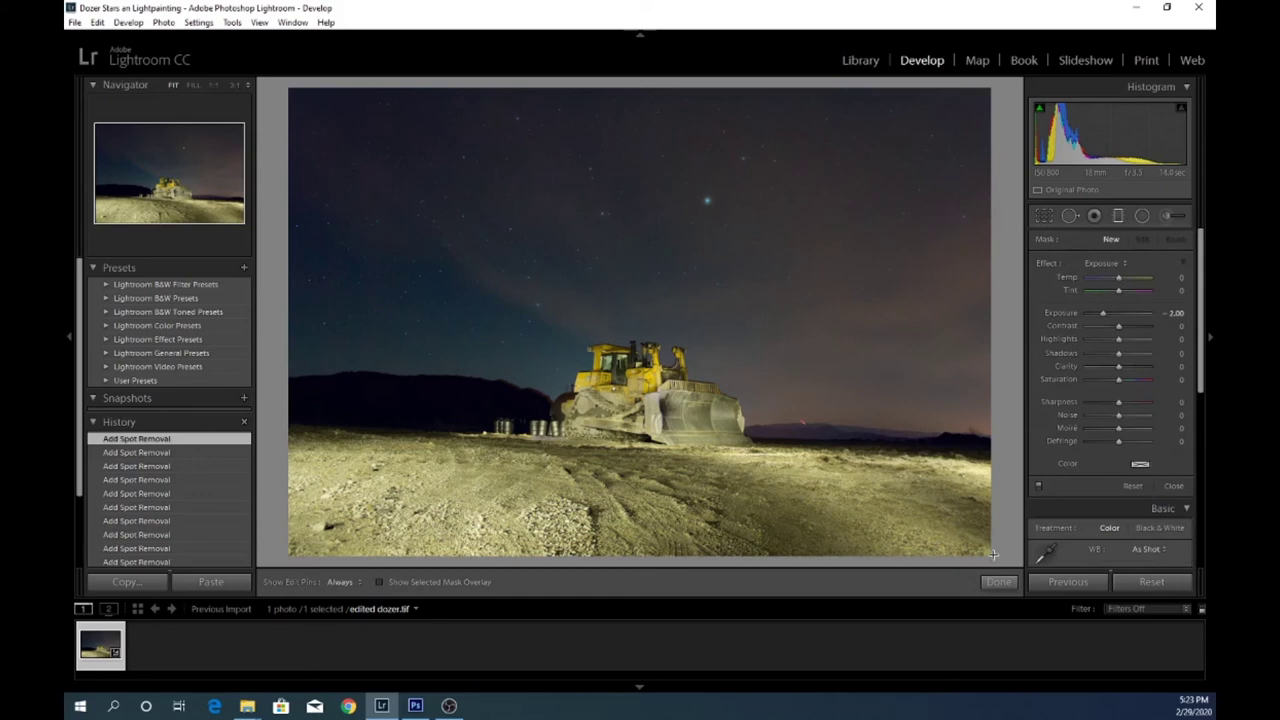
drag(993, 557, 897, 484)
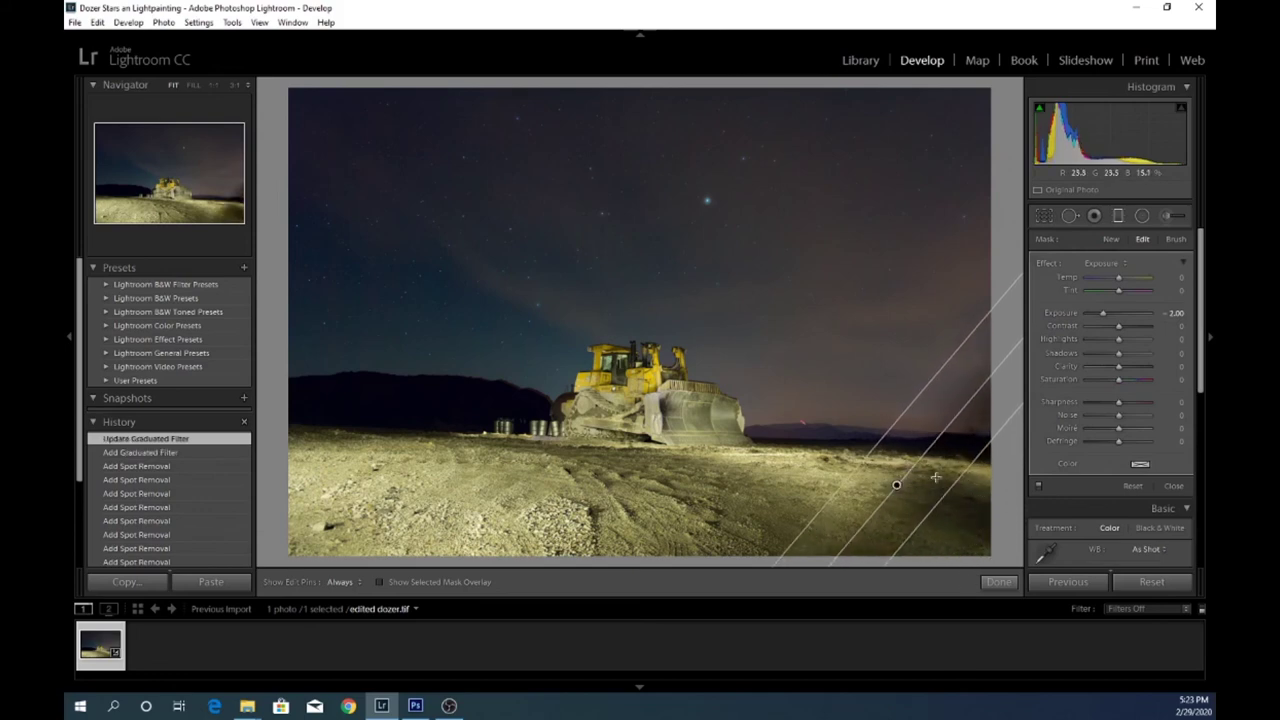
drag(890, 442, 869, 465)
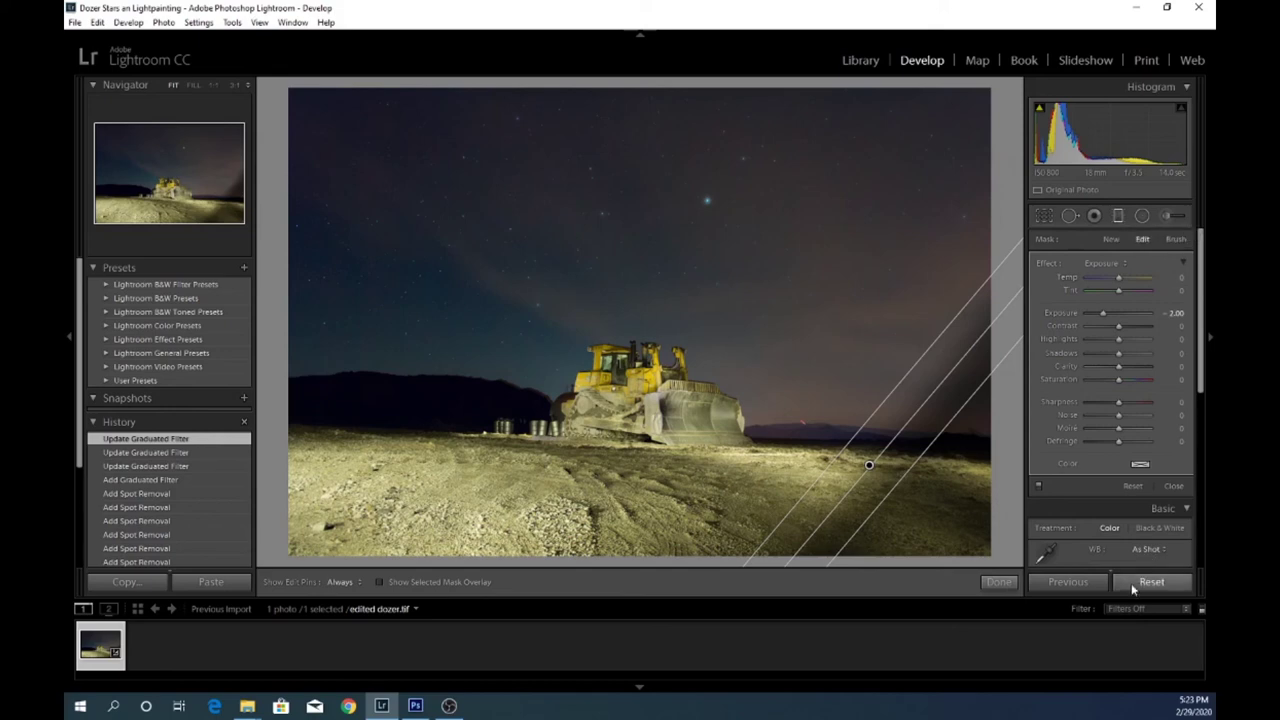
right_click(869, 465)
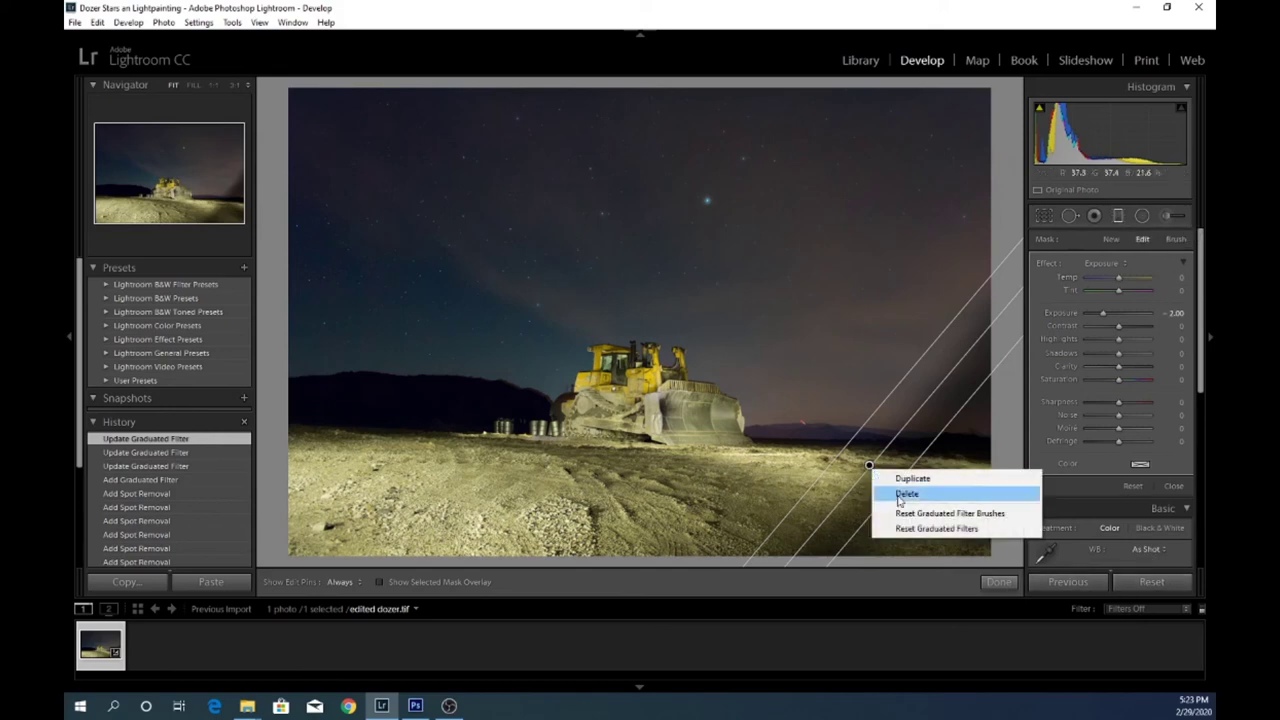
click(899, 496)
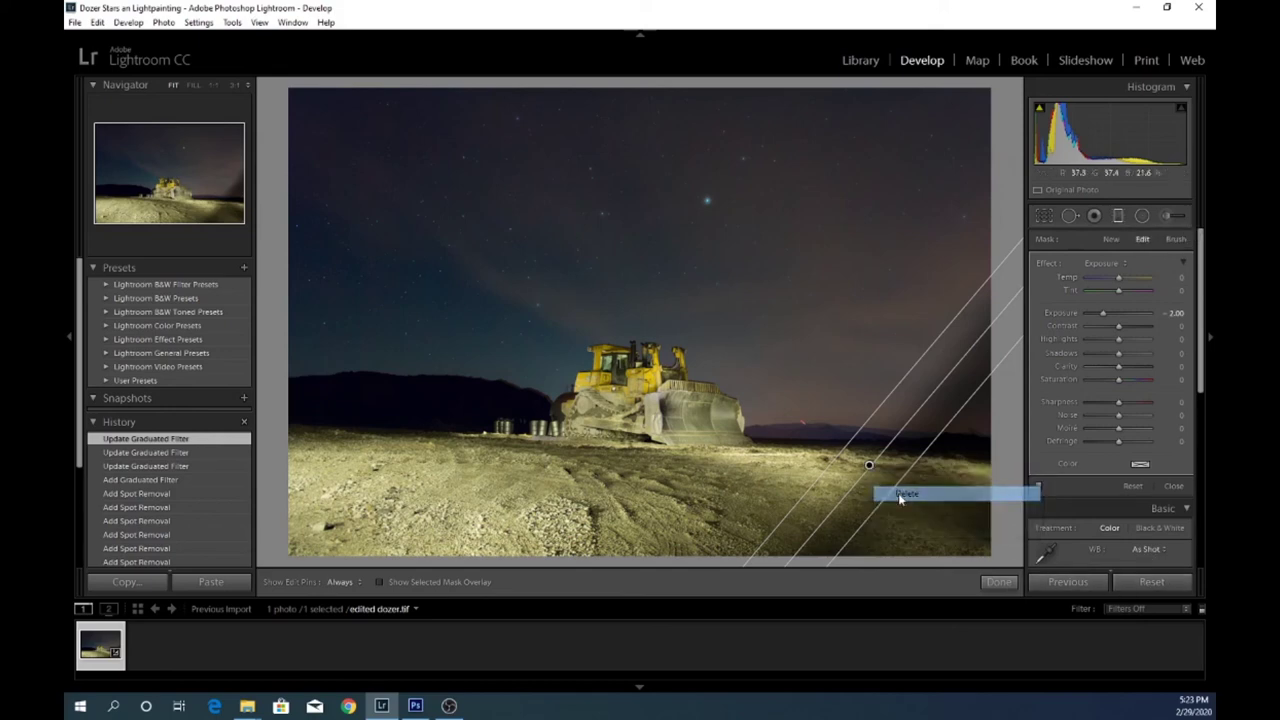
Trial-crop the photo in from the right, top and bottom.
click(1038, 222)
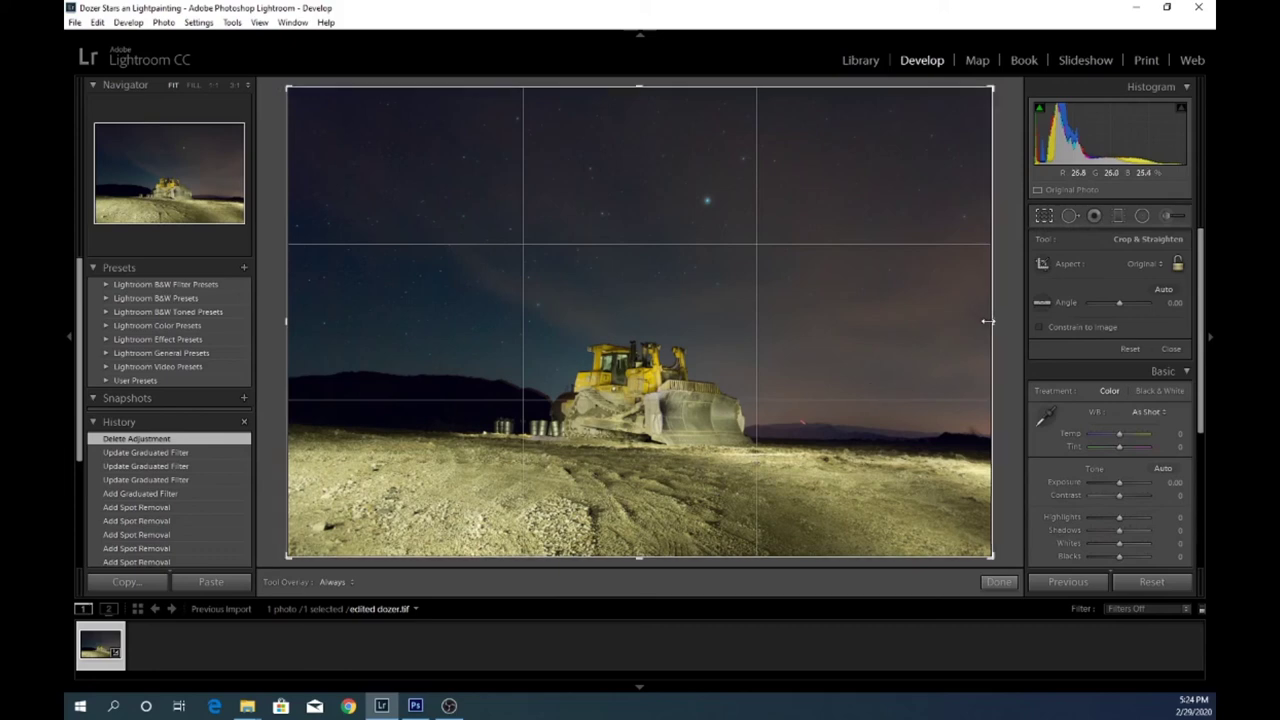
drag(988, 321, 951, 321)
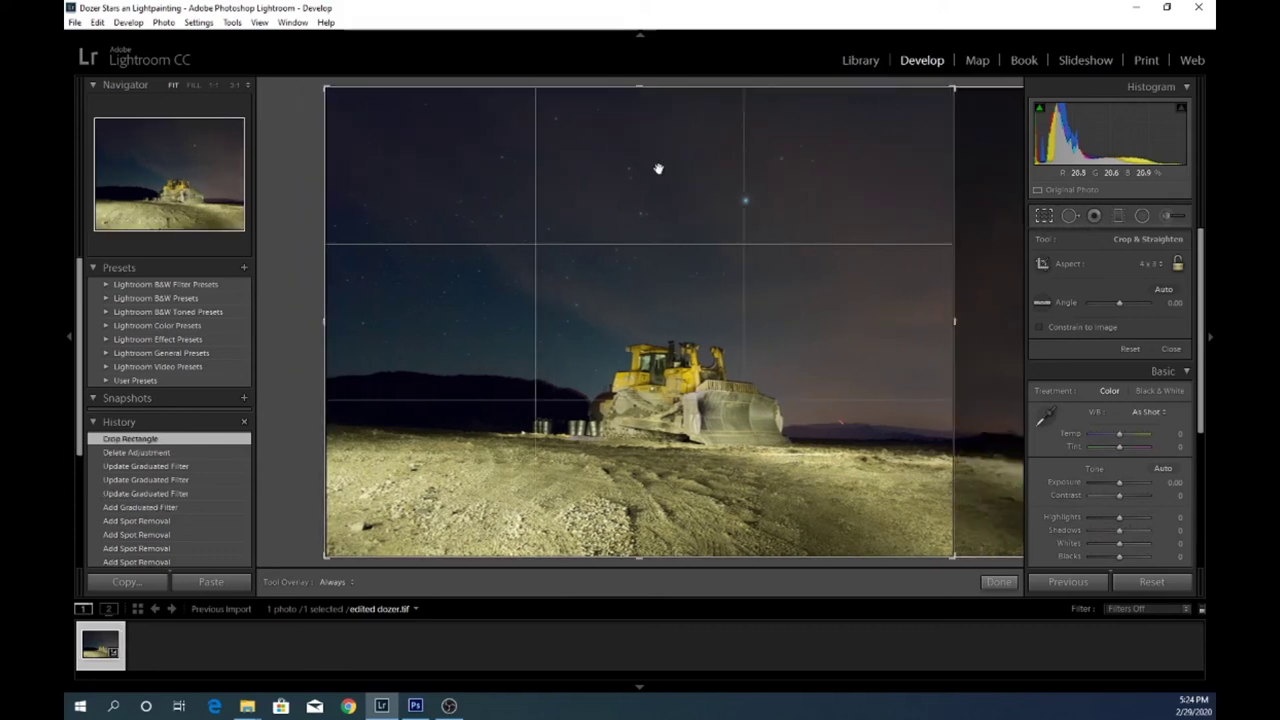
drag(638, 90, 645, 125)
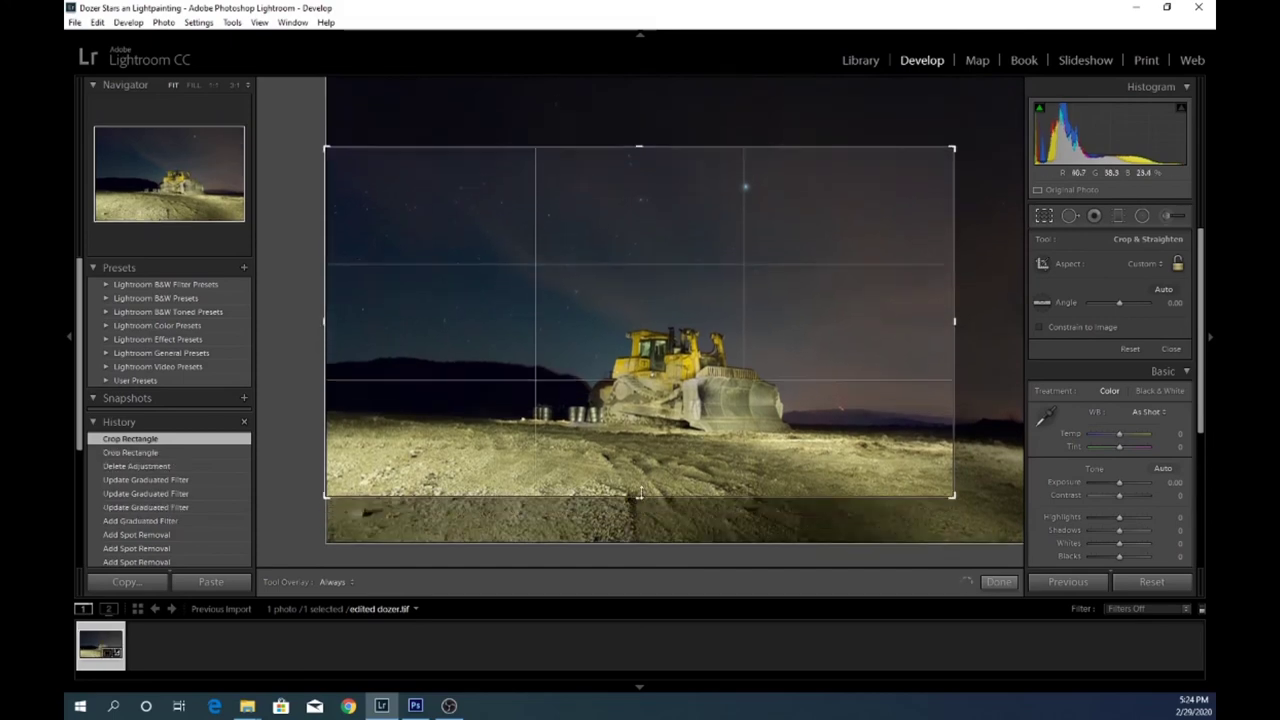
drag(640, 543, 640, 494)
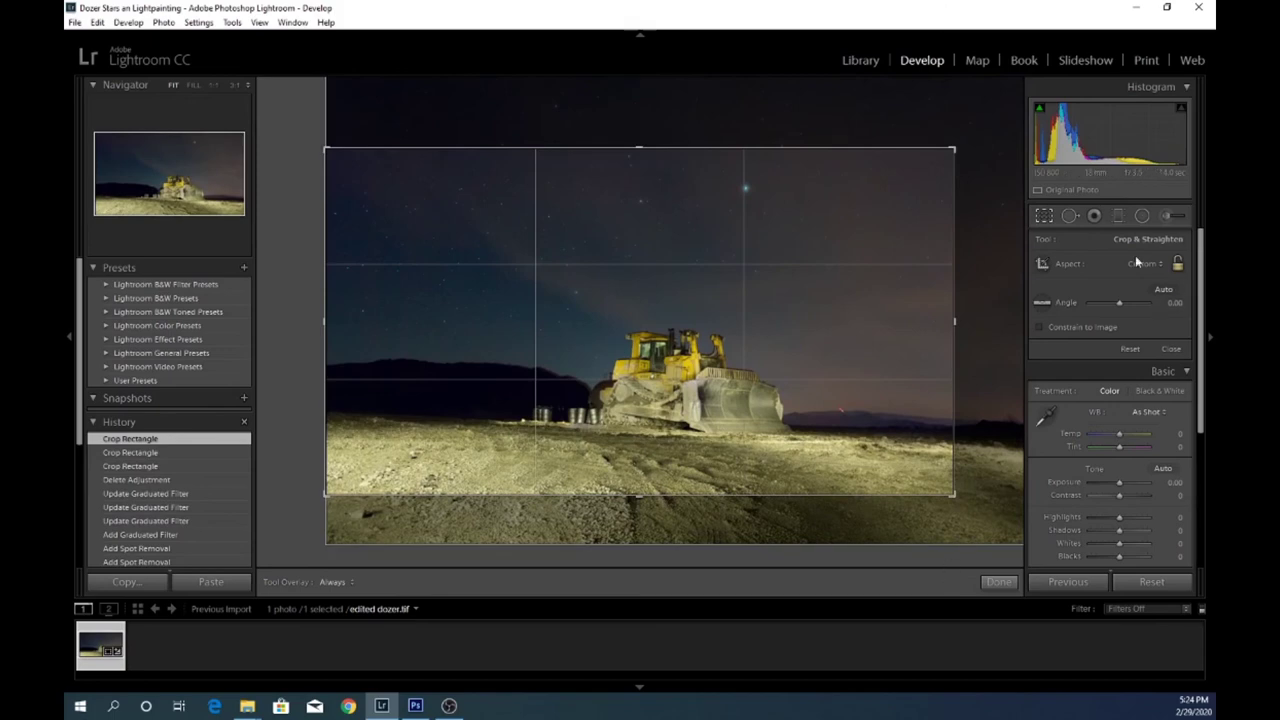
click(1043, 217)
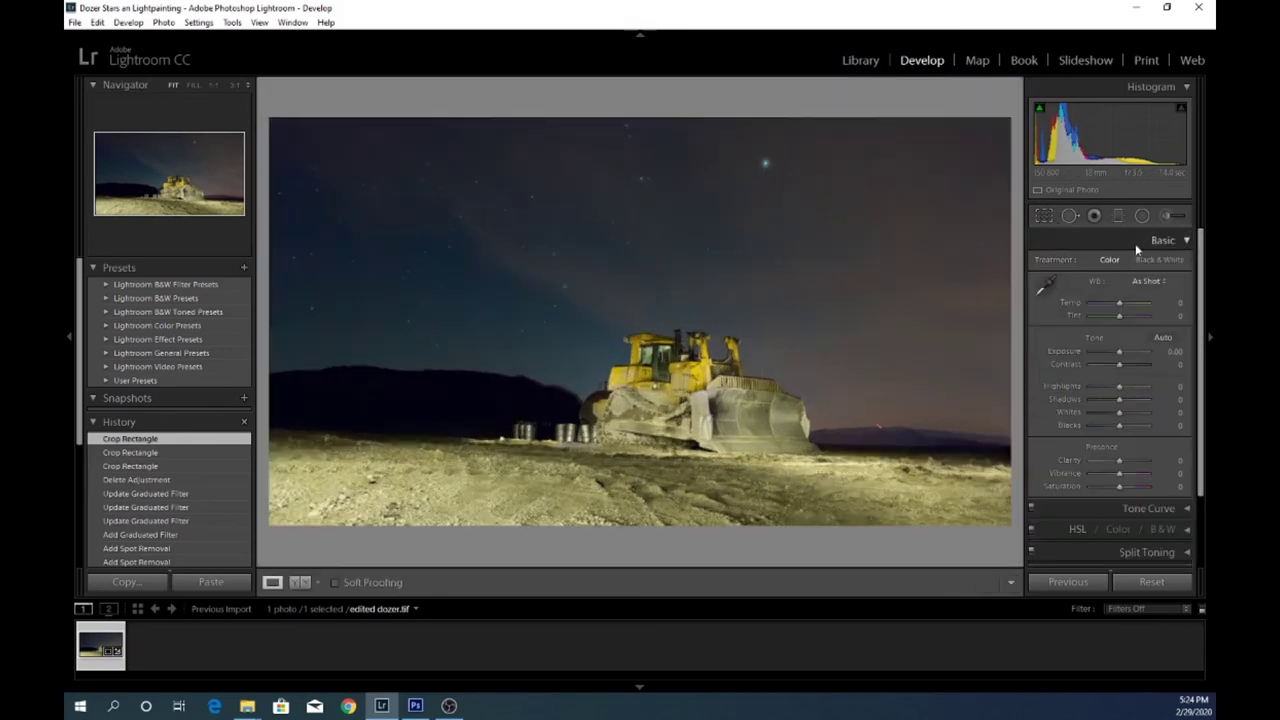
Lock the crop aspect ratio and reset the crop to the full image.
click(1044, 218)
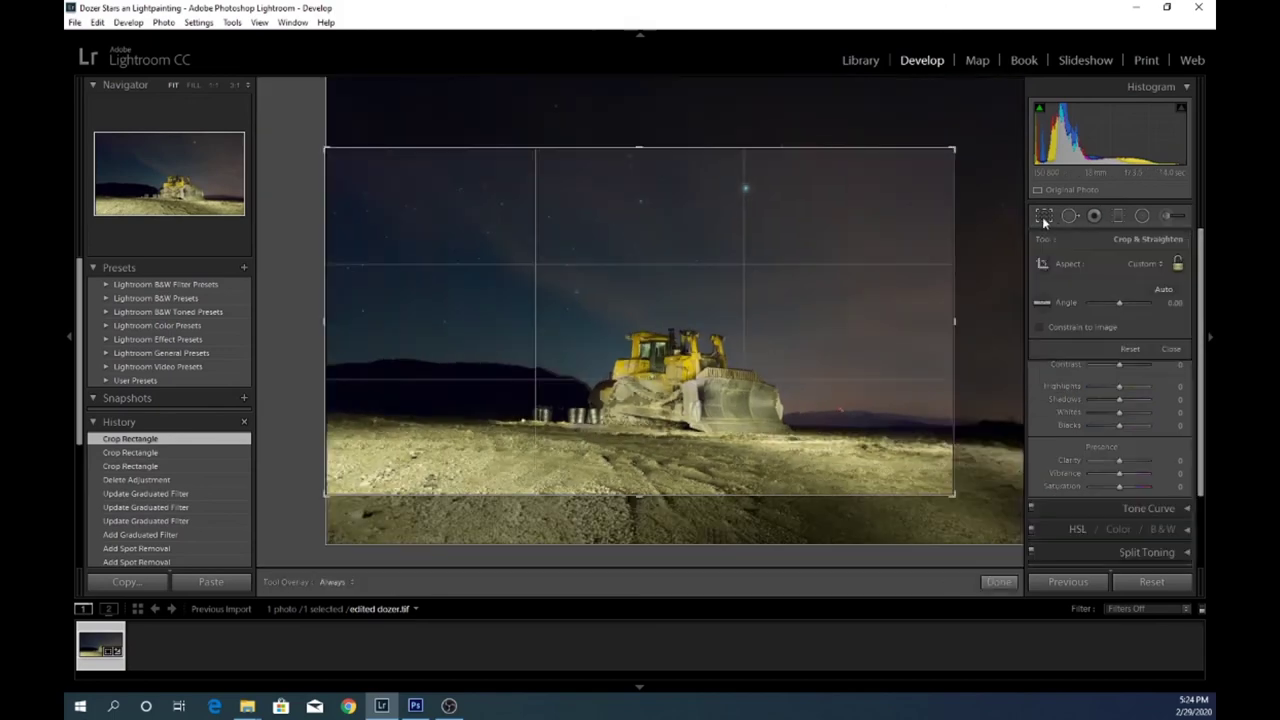
click(1178, 264)
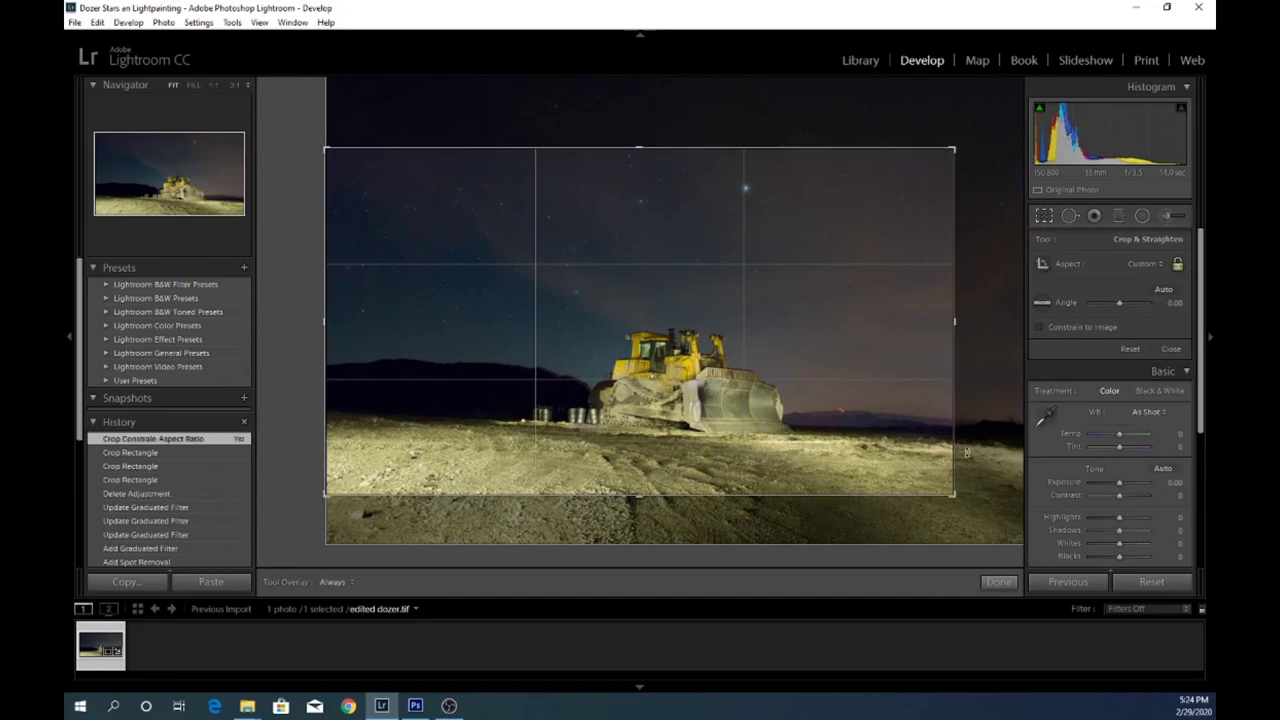
right_click(760, 338)
click(930, 279)
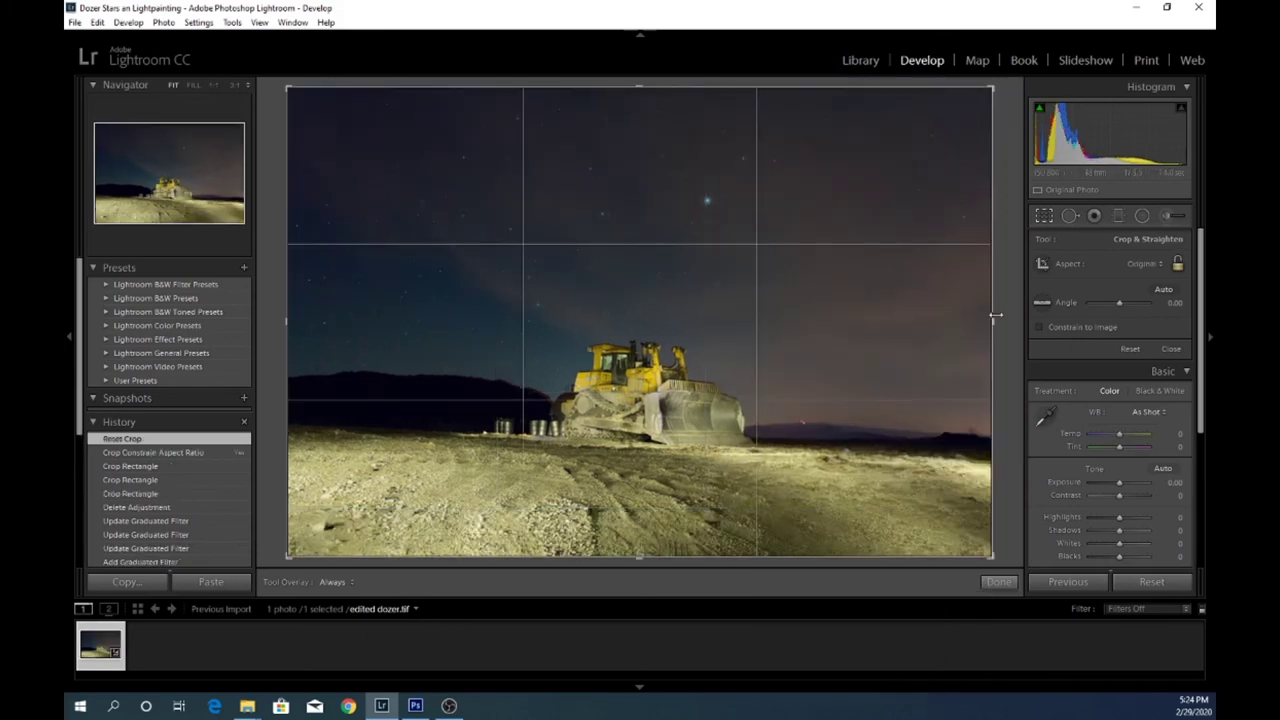
Crop right, top and bottom at the original aspect ratio, centre the dozer, and apply.
drag(994, 316, 1040, 326)
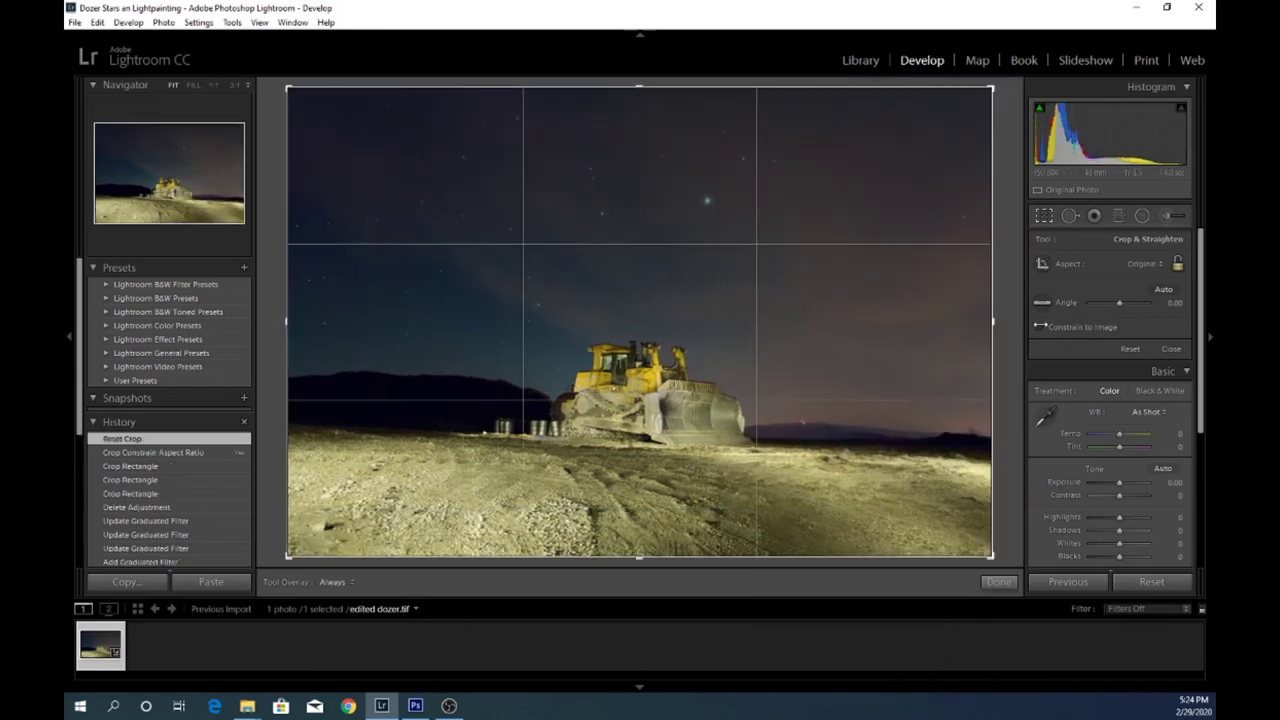
click(1178, 265)
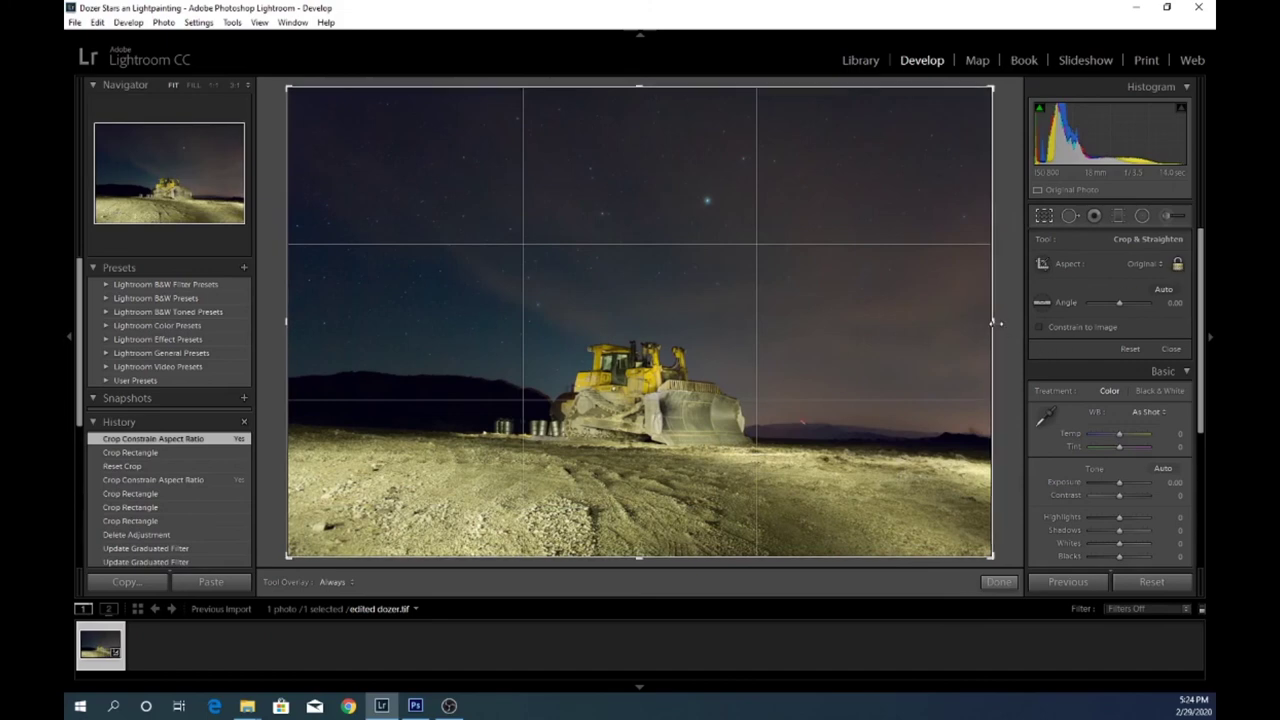
drag(998, 331, 932, 322)
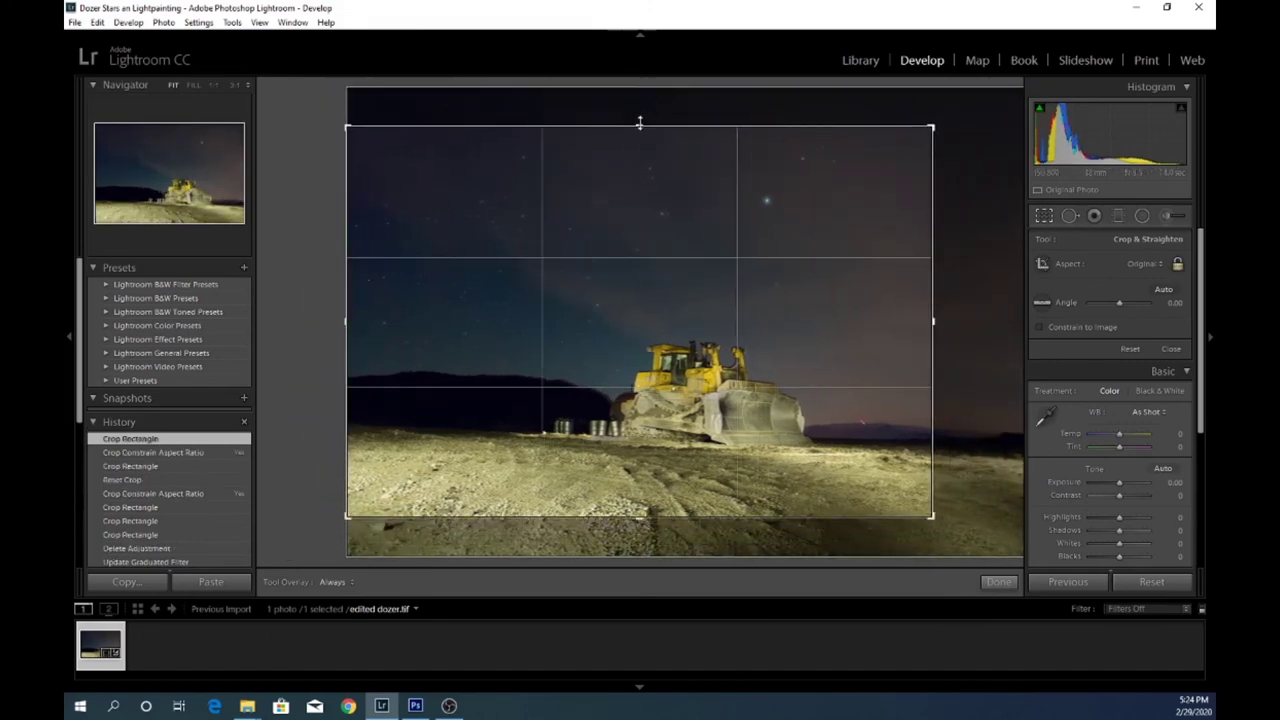
drag(640, 125, 646, 161)
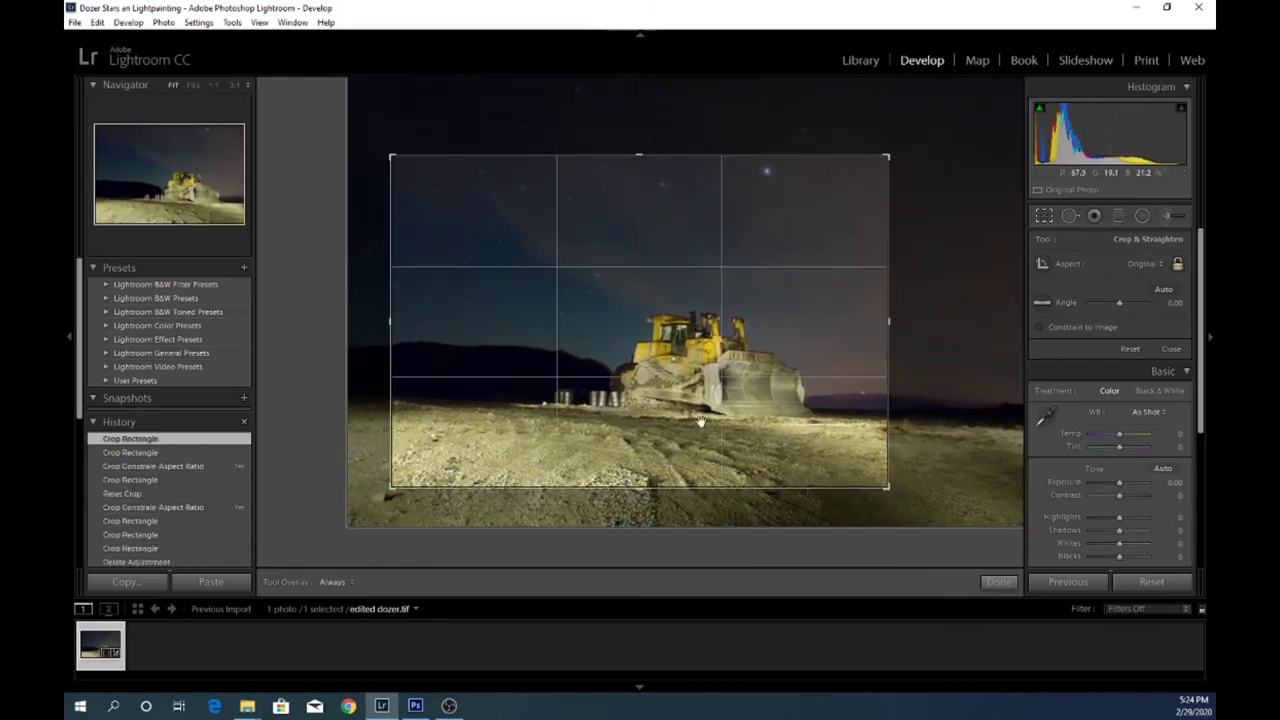
drag(640, 490, 643, 482)
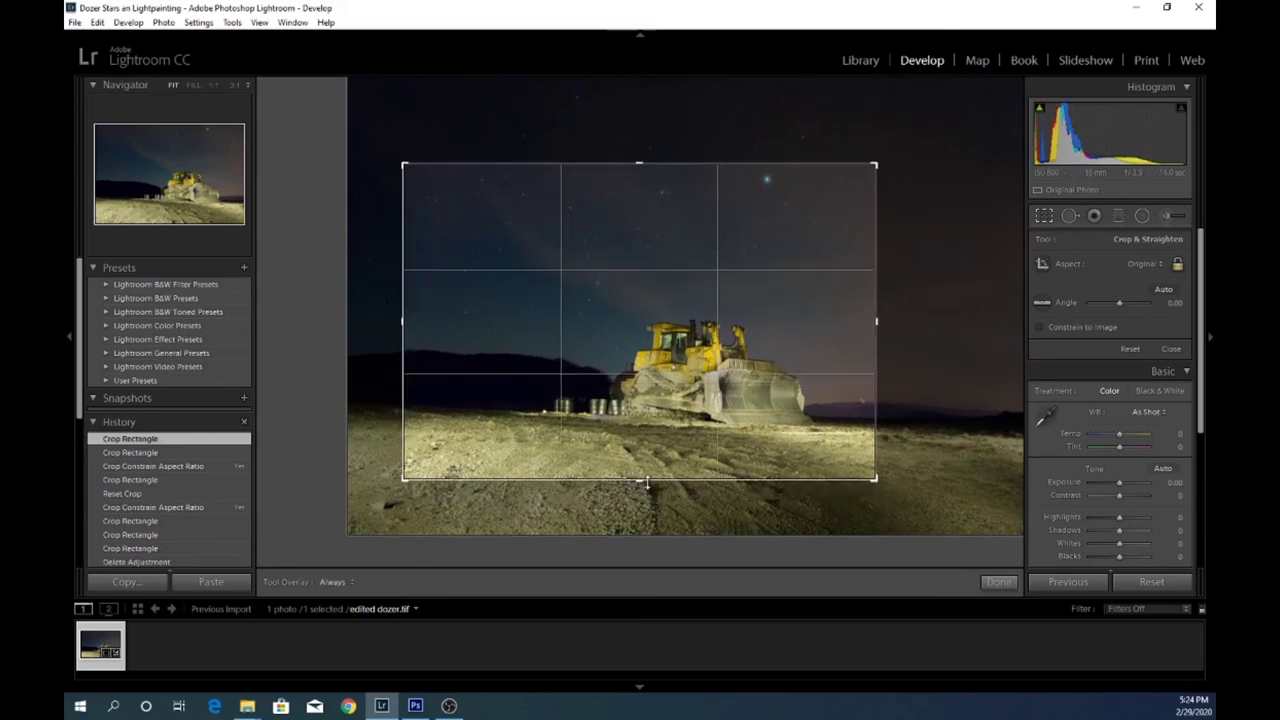
drag(700, 385, 637, 366)
click(998, 582)
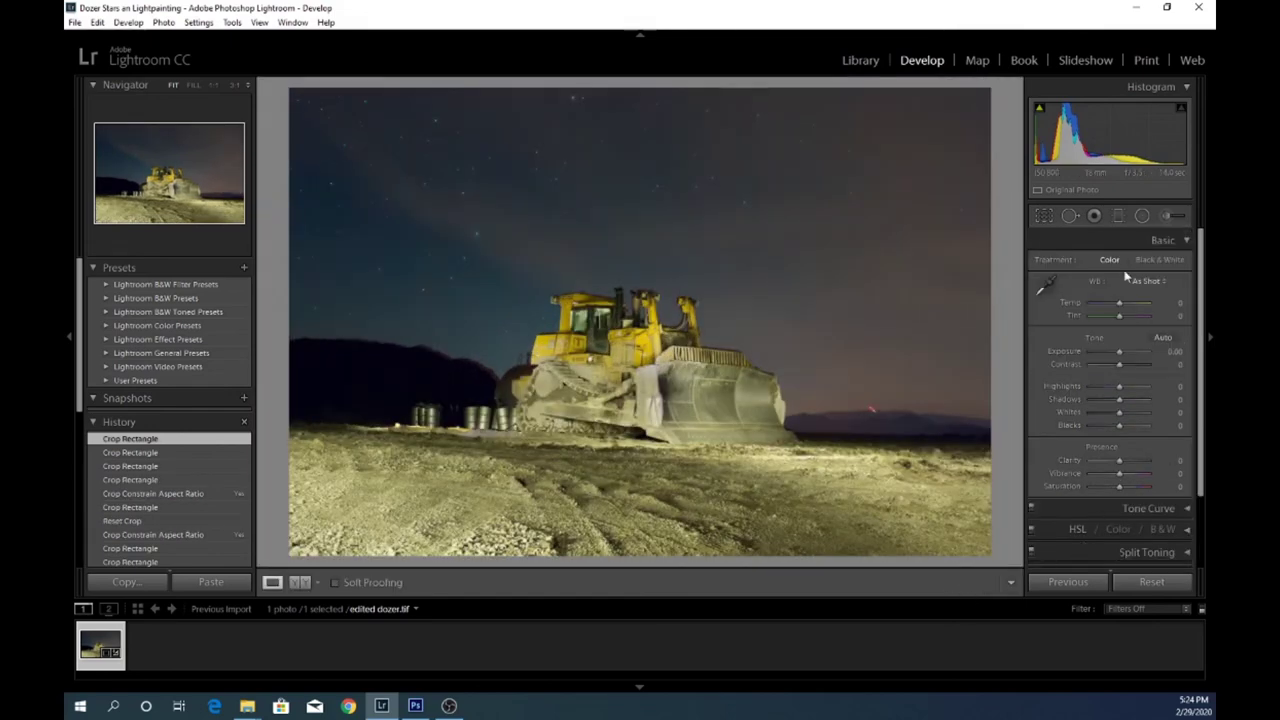
Draw a -2.00 exposure graduated filter from the bottom-right corner with a narrower transition.
click(1119, 218)
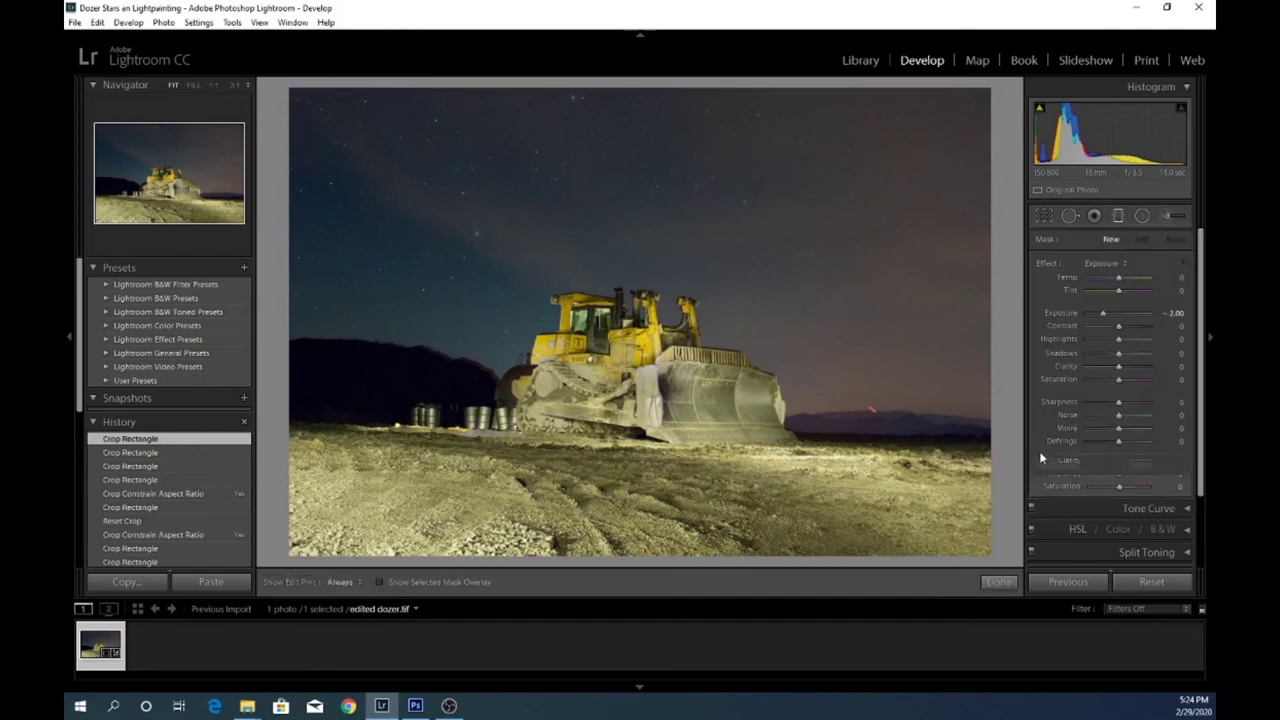
drag(998, 558, 889, 475)
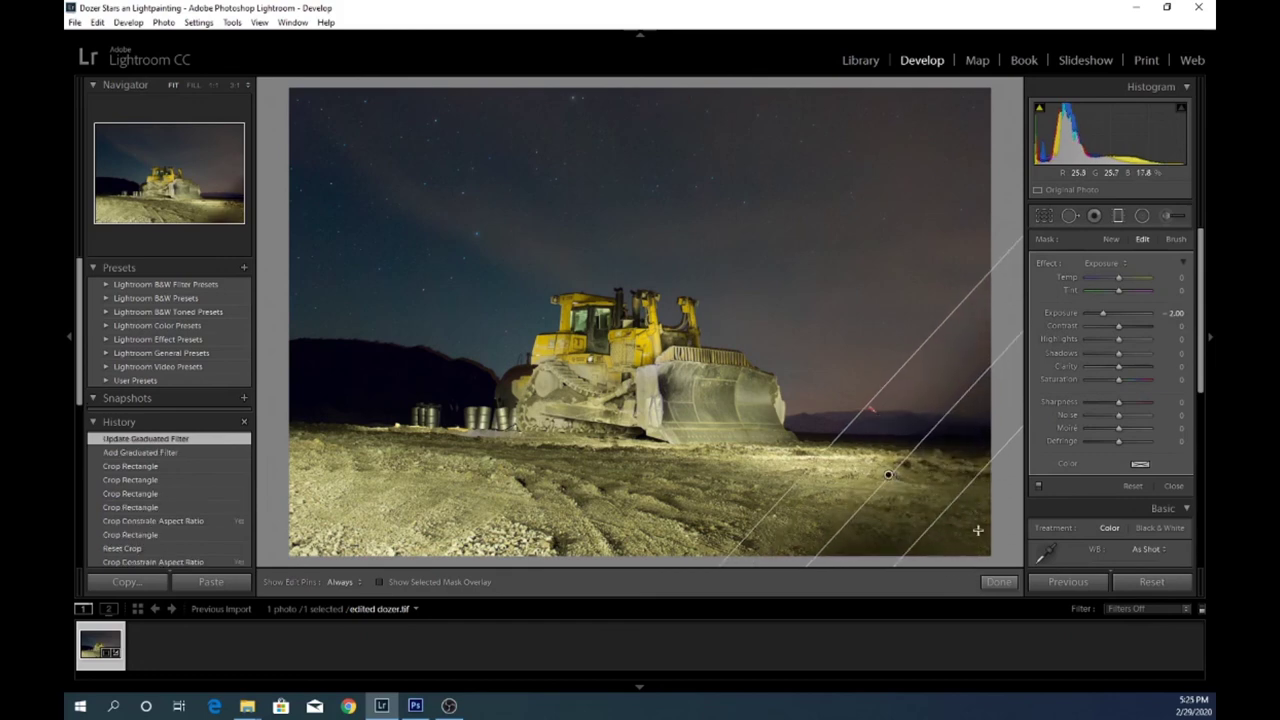
drag(950, 508, 920, 492)
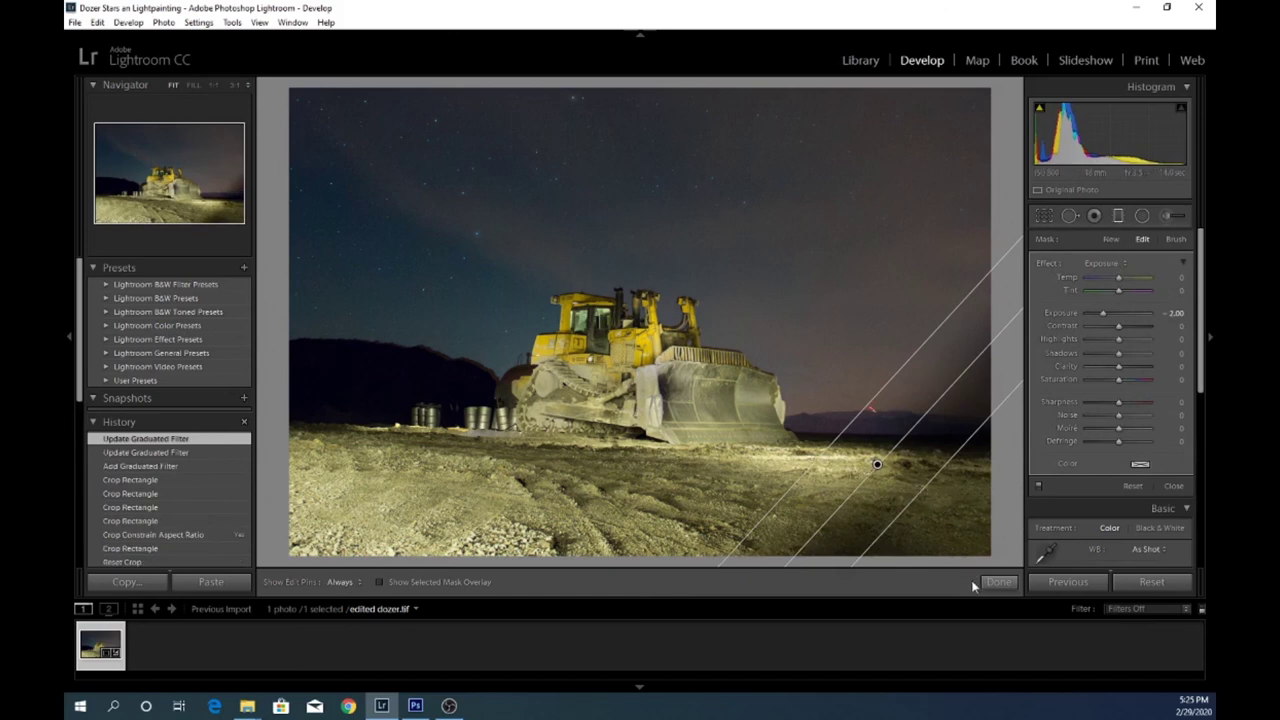
click(996, 582)
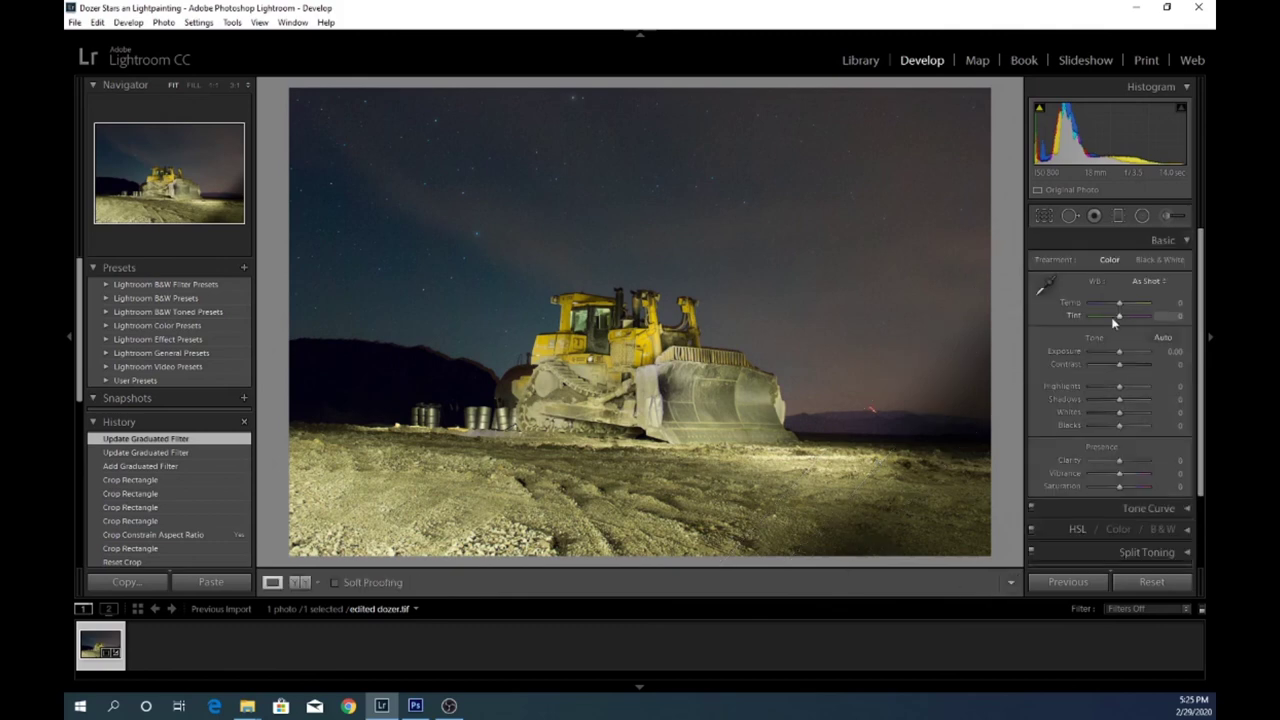
Rotate the bottom-right gradient to a shallower angle and move it down-left over the foreground.
click(1118, 220)
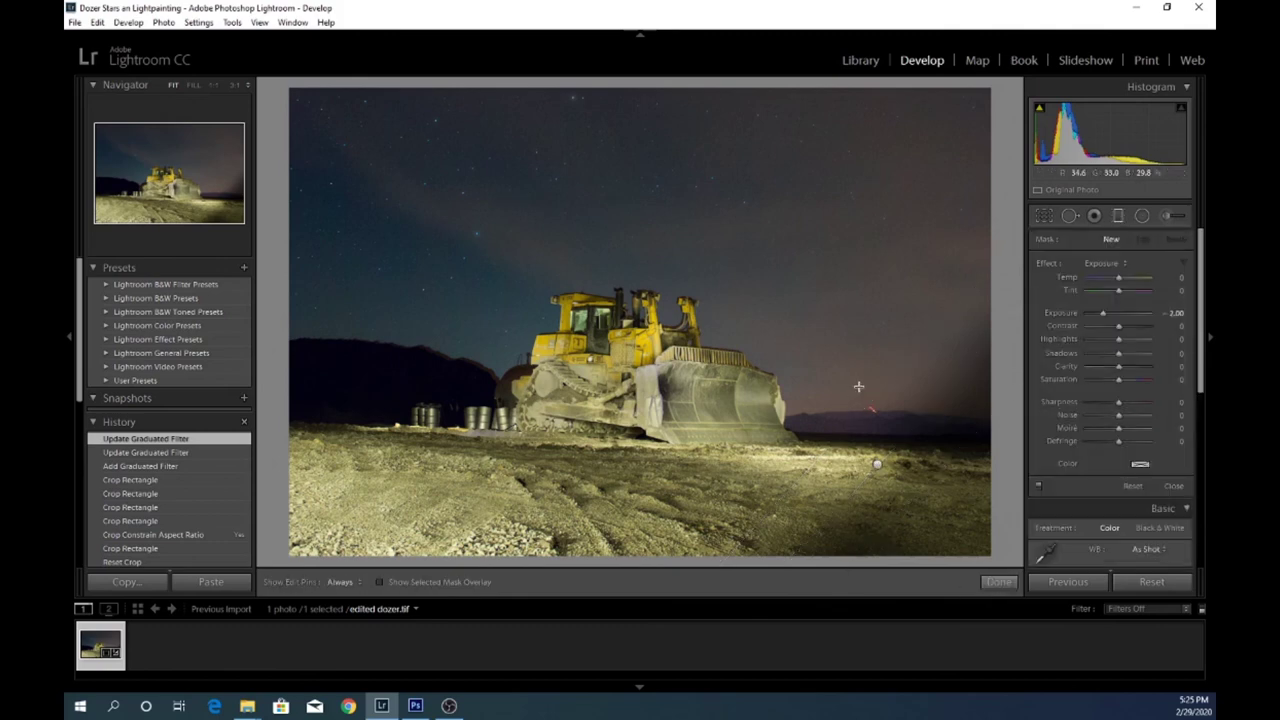
click(876, 466)
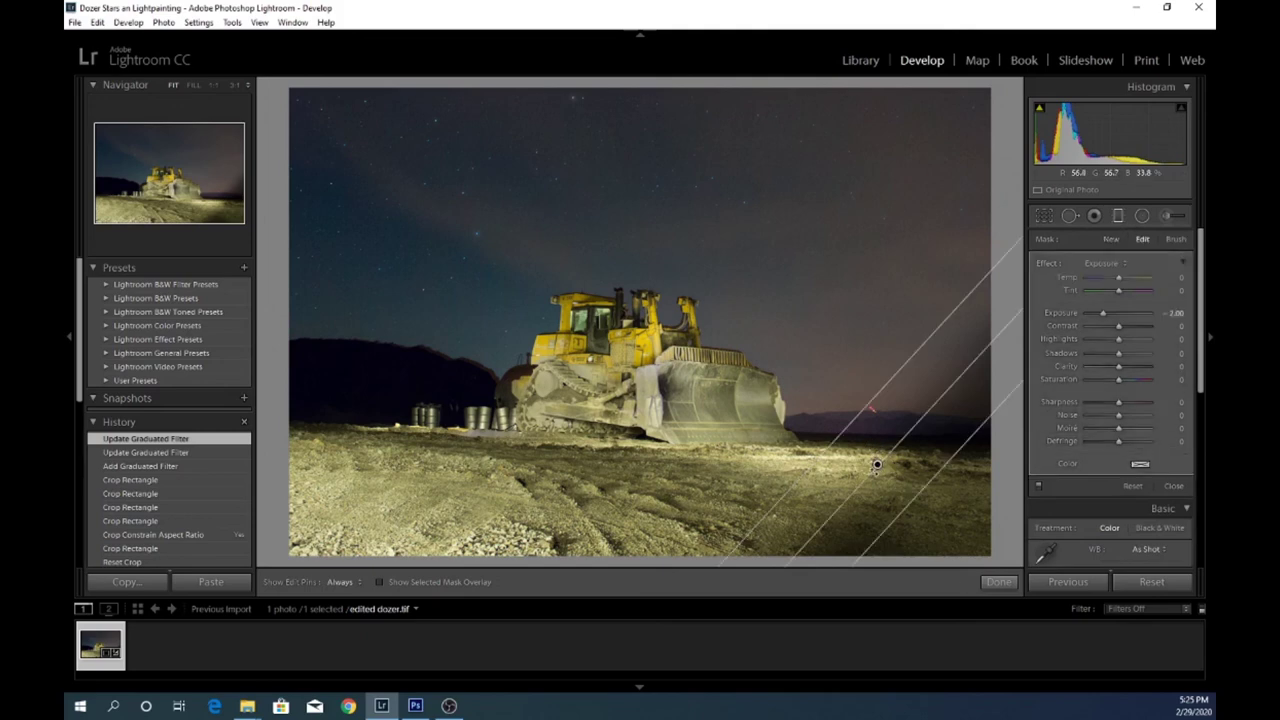
drag(876, 465, 867, 470)
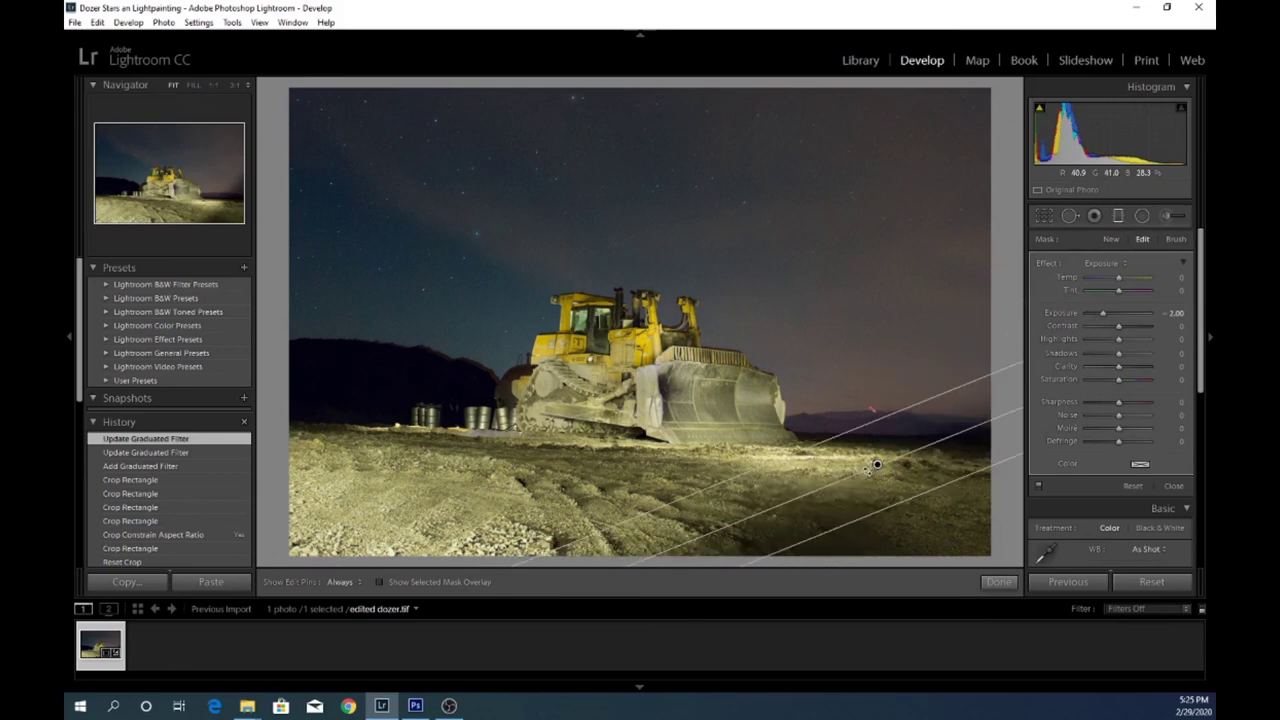
click(876, 465)
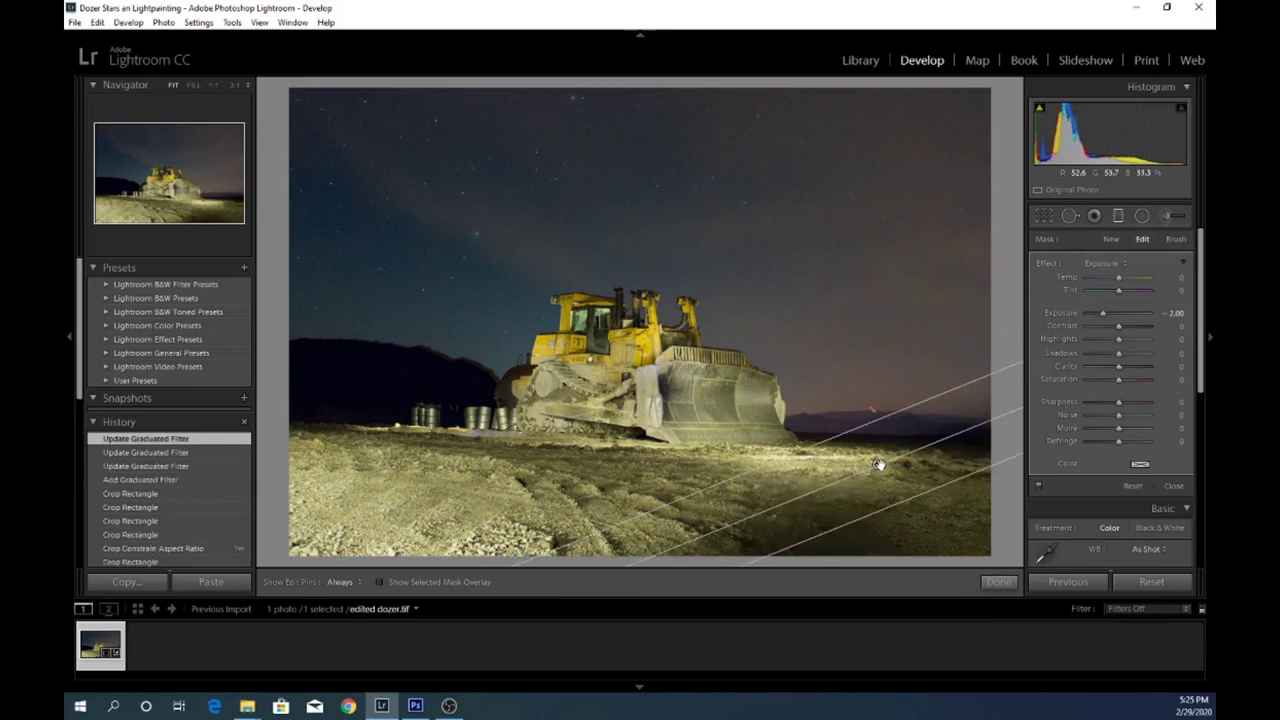
drag(878, 465, 860, 478)
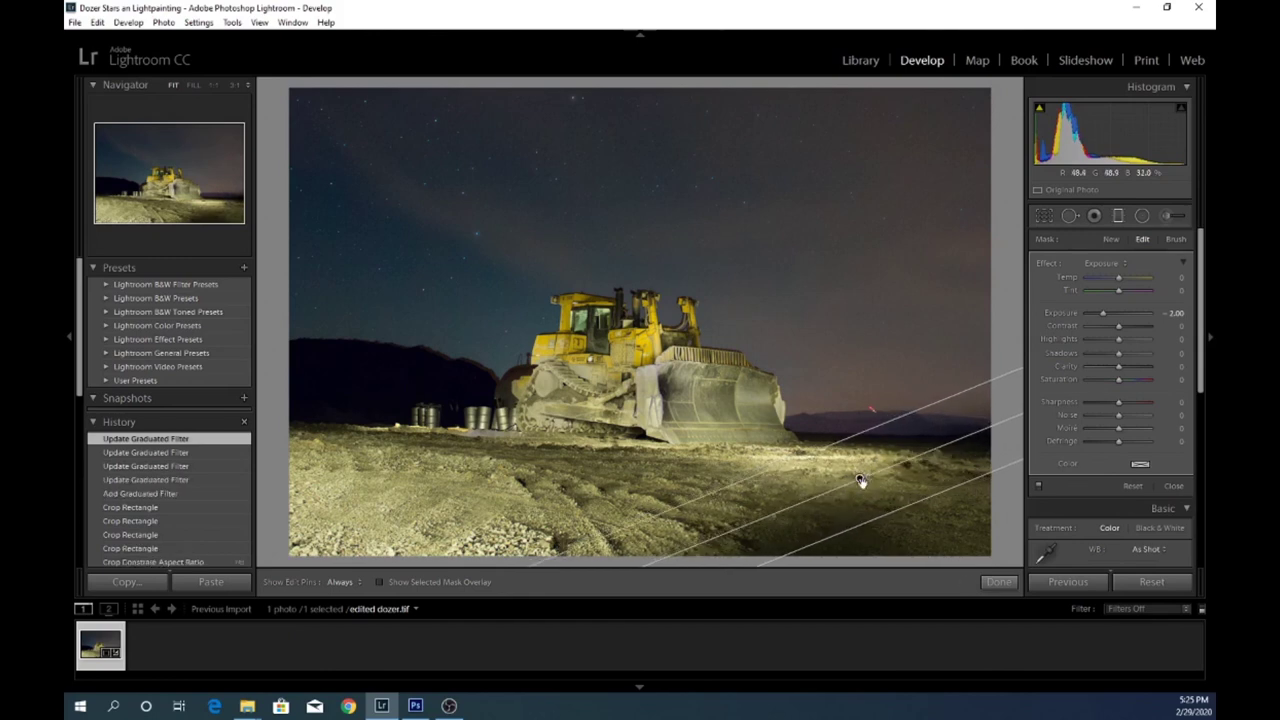
Draw a new -2.00 exposure gradient from the bottom-left corner at a shallow angle.
key(m)
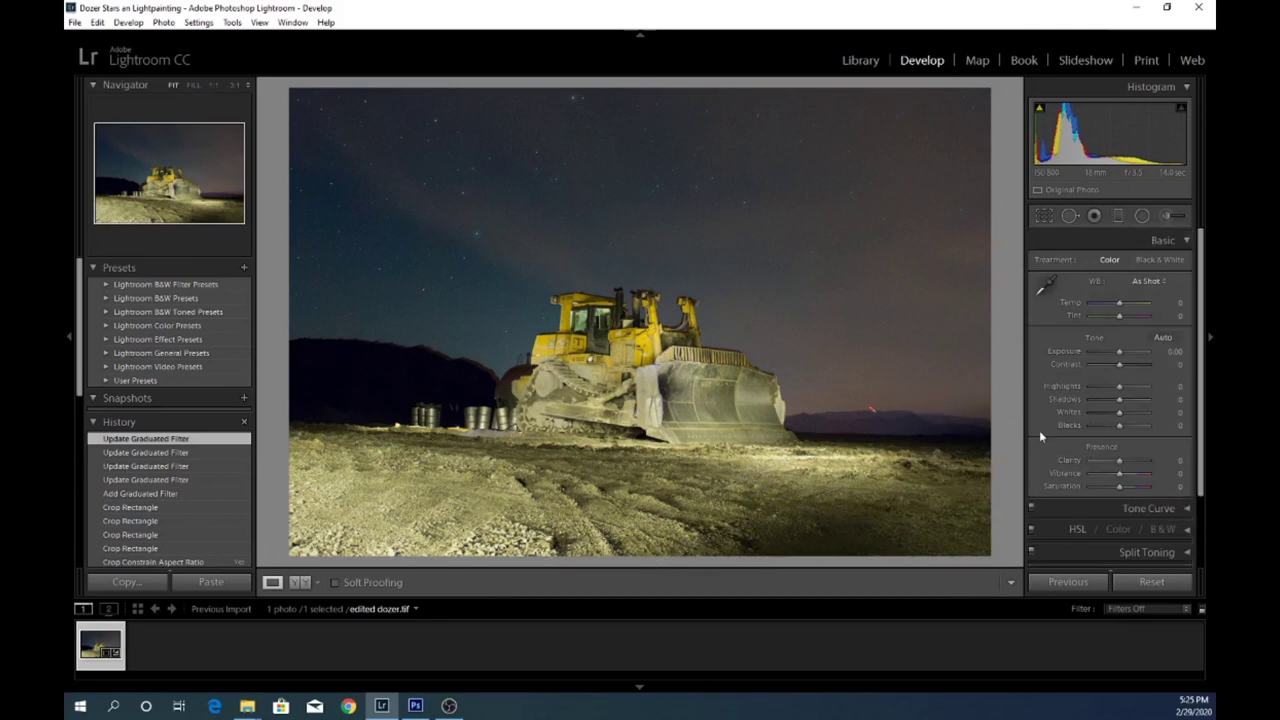
click(1119, 217)
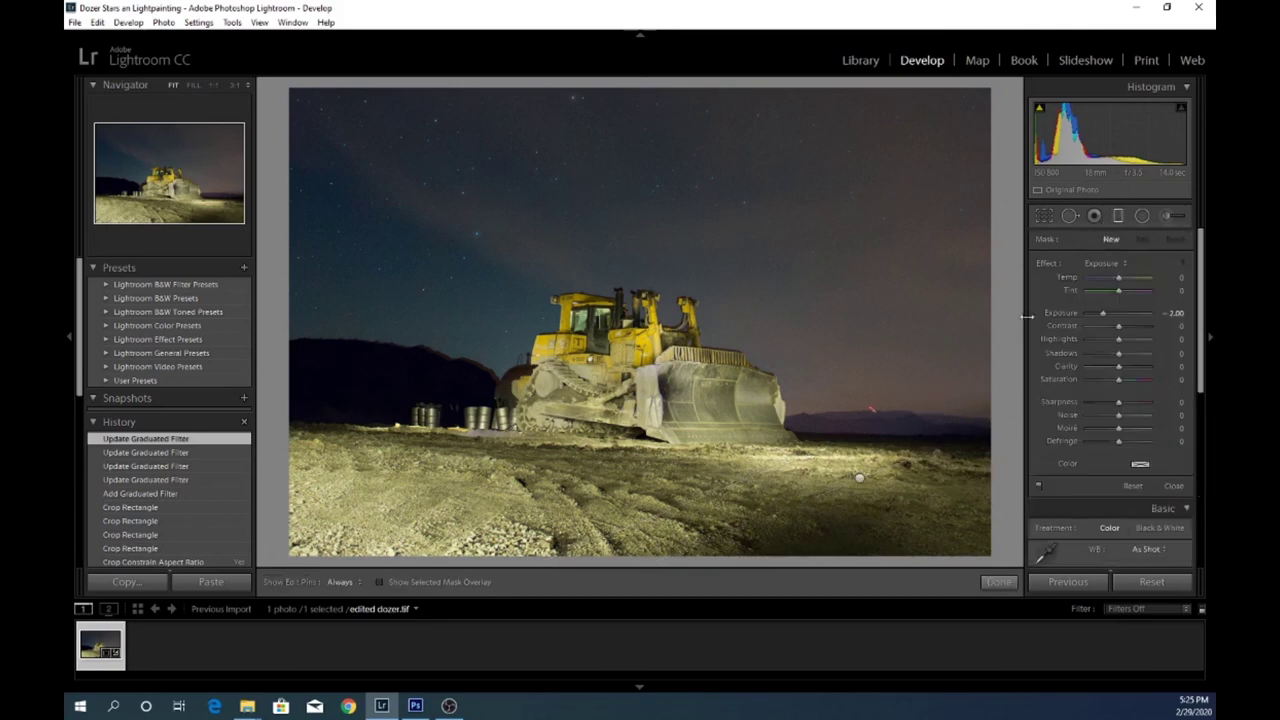
drag(288, 560, 373, 476)
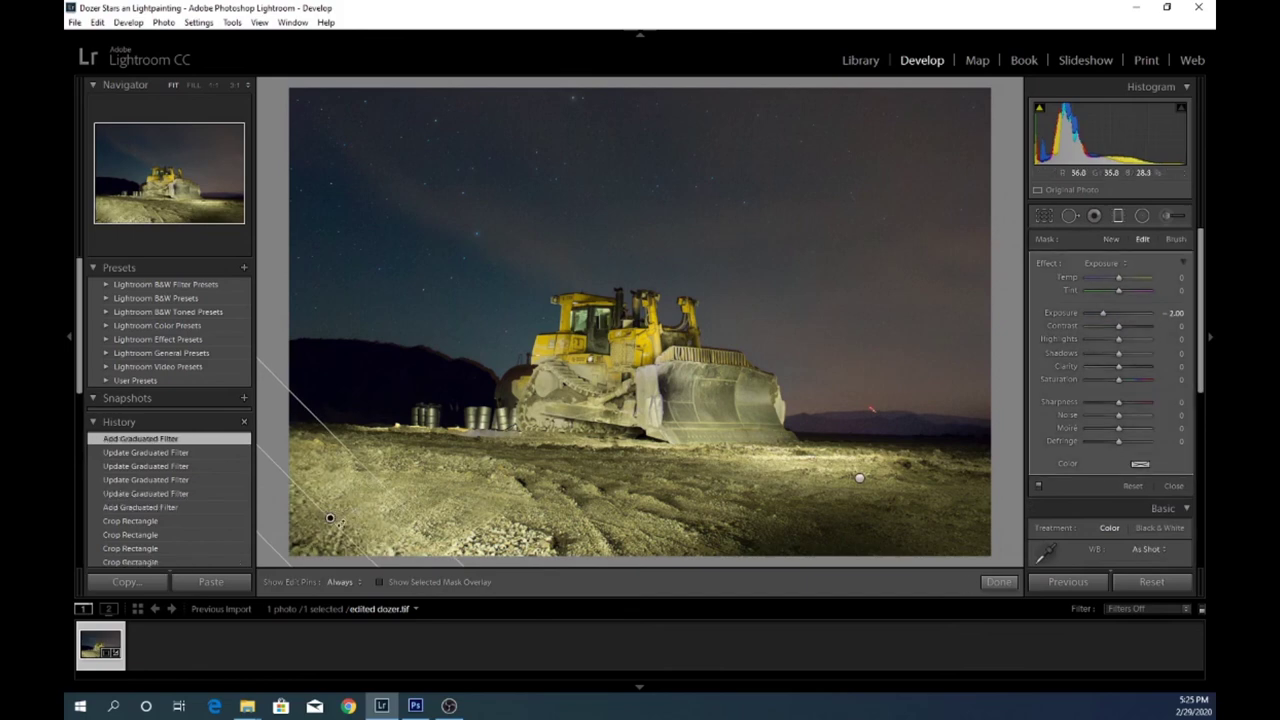
drag(341, 526, 381, 474)
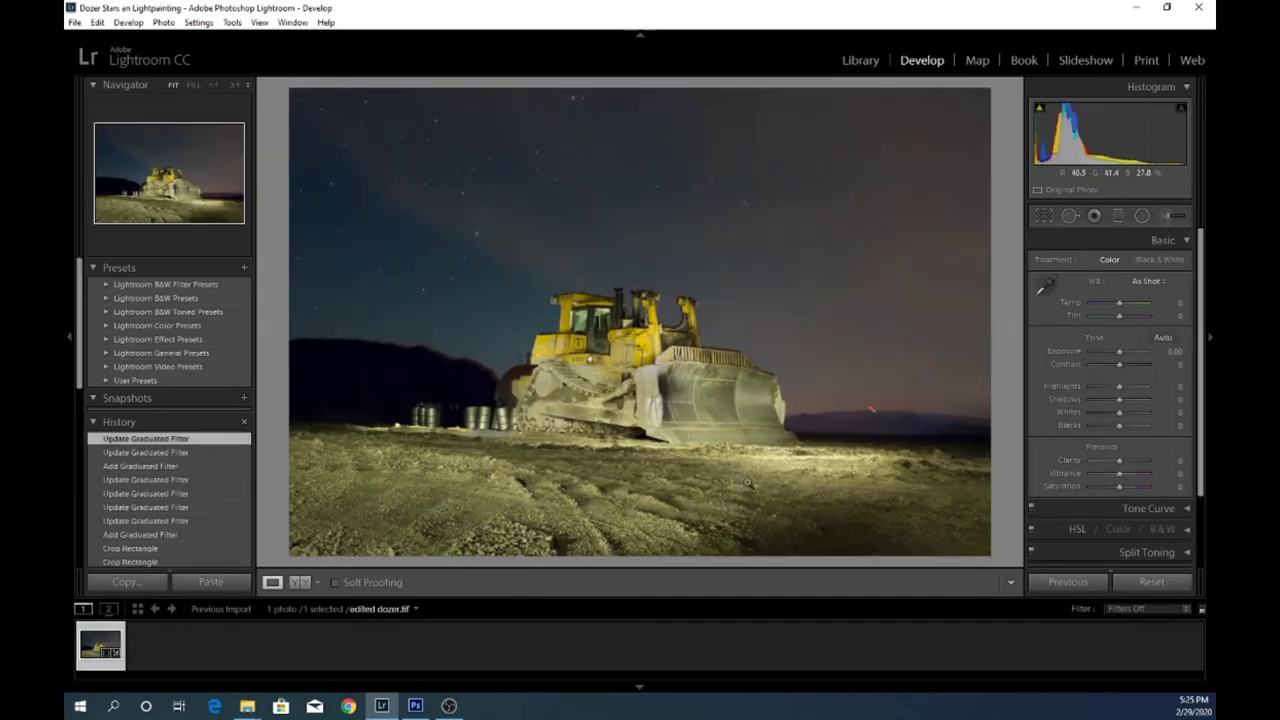
Narrow and steepen the left gradient, then duplicate it for stronger darkening.
click(1118, 216)
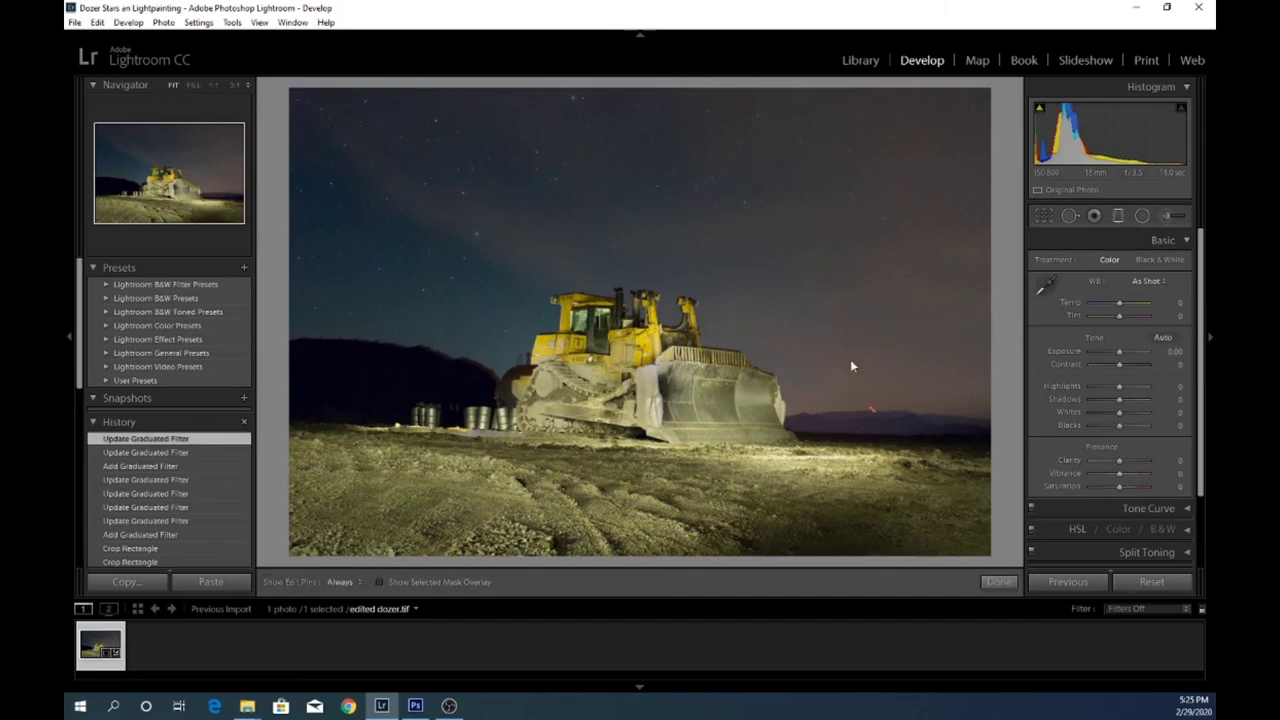
click(381, 477)
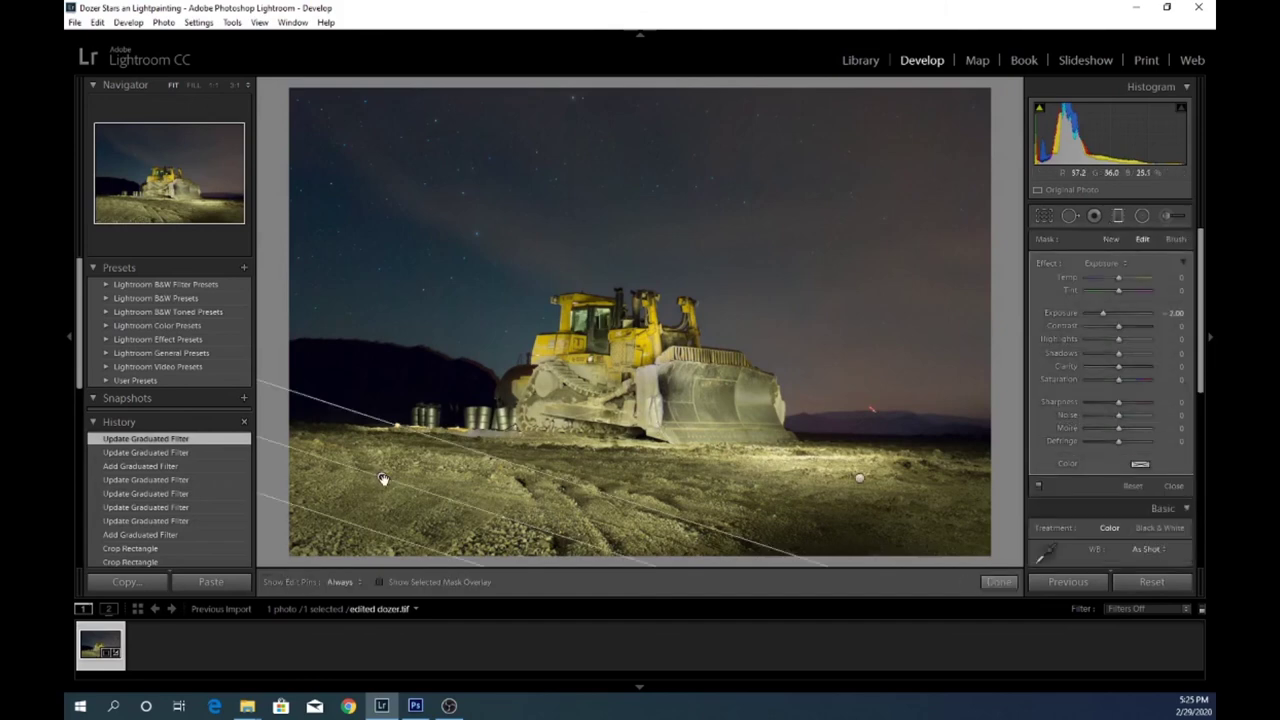
drag(346, 523, 364, 488)
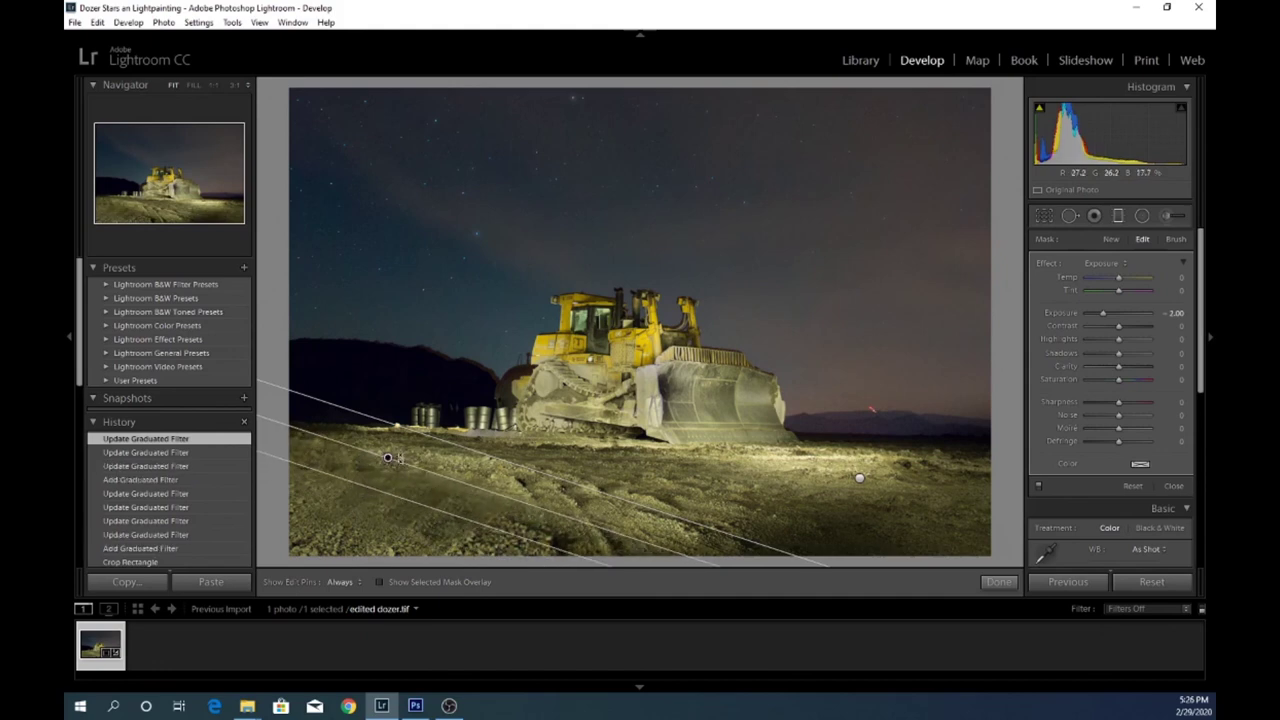
drag(403, 453, 387, 462)
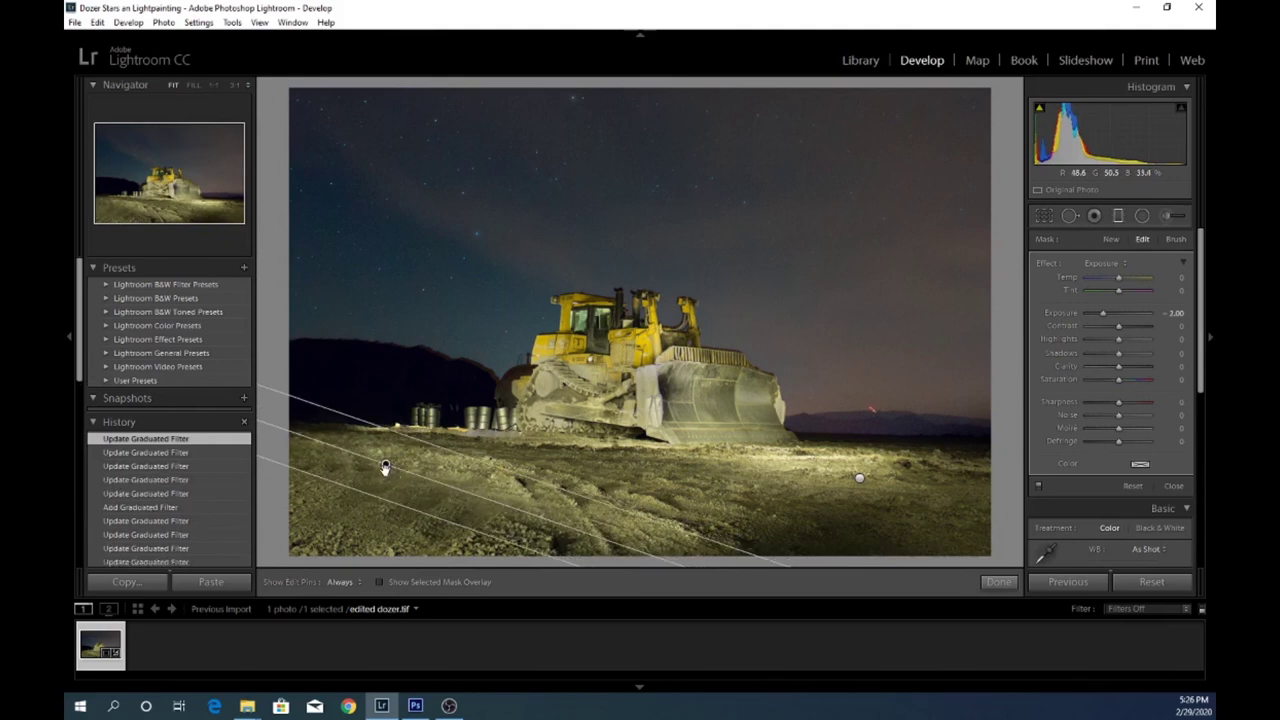
right_click(386, 465)
click(420, 478)
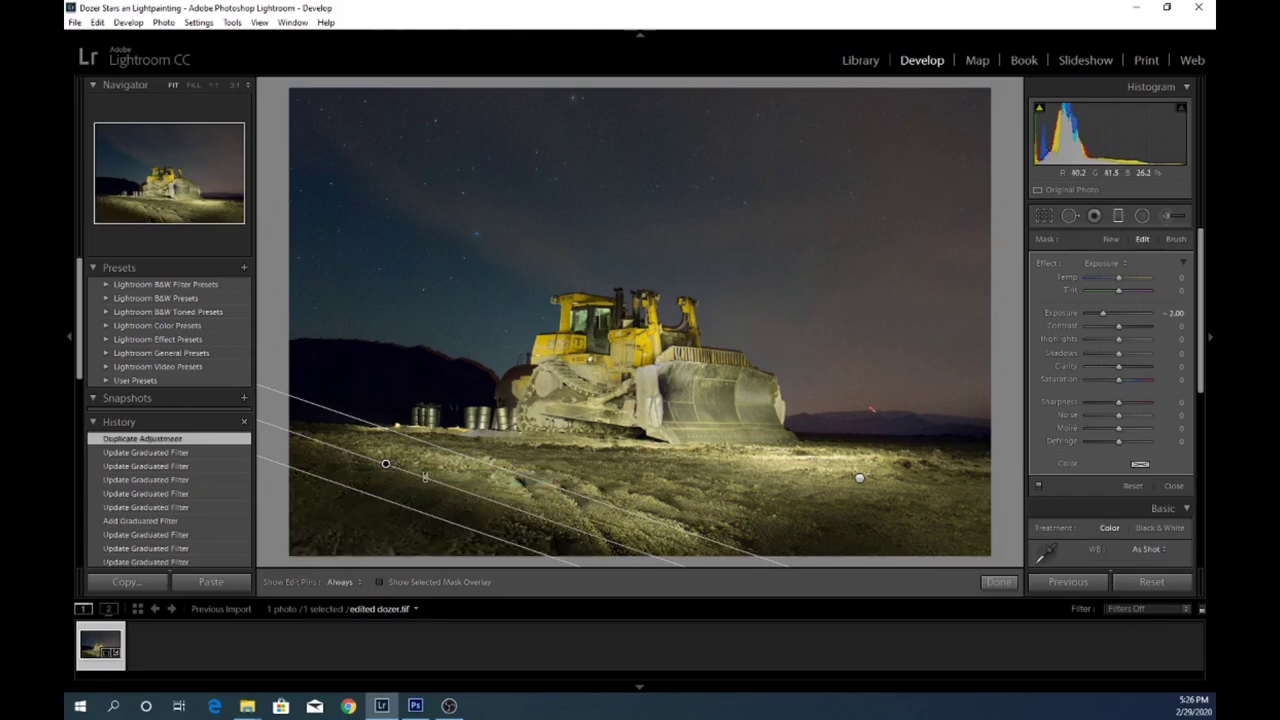
drag(386, 464, 407, 450)
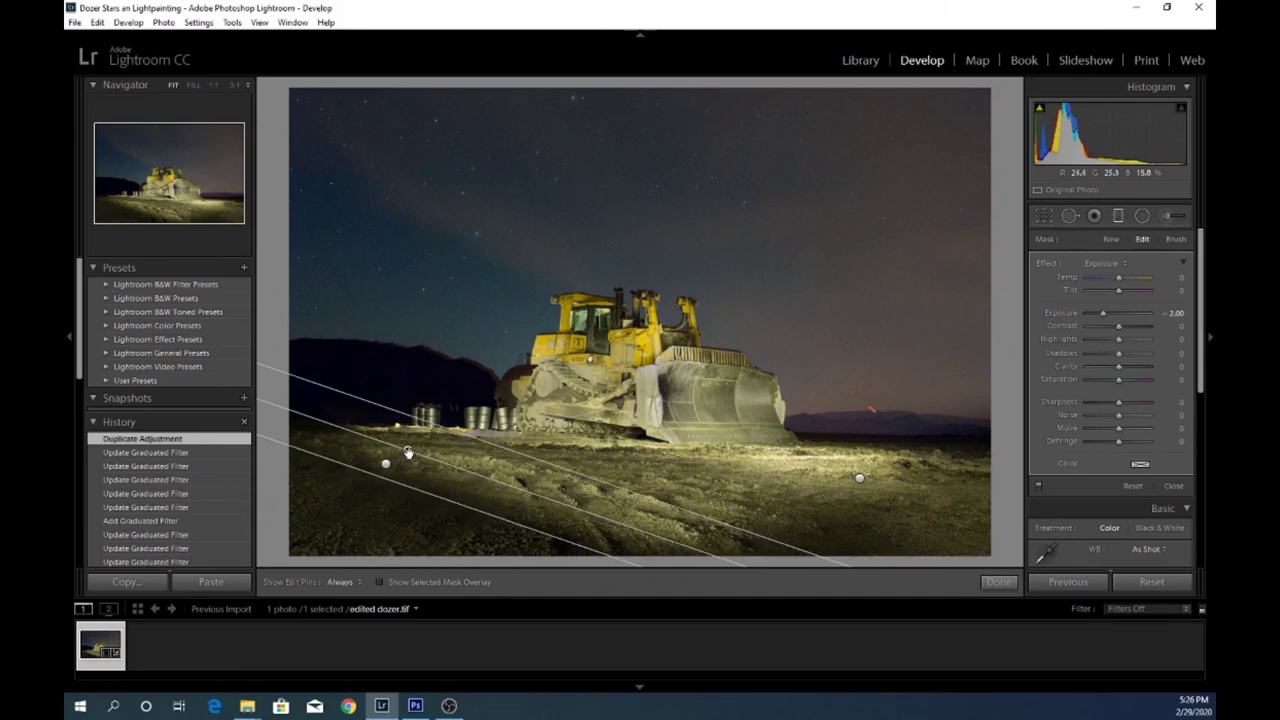
click(998, 582)
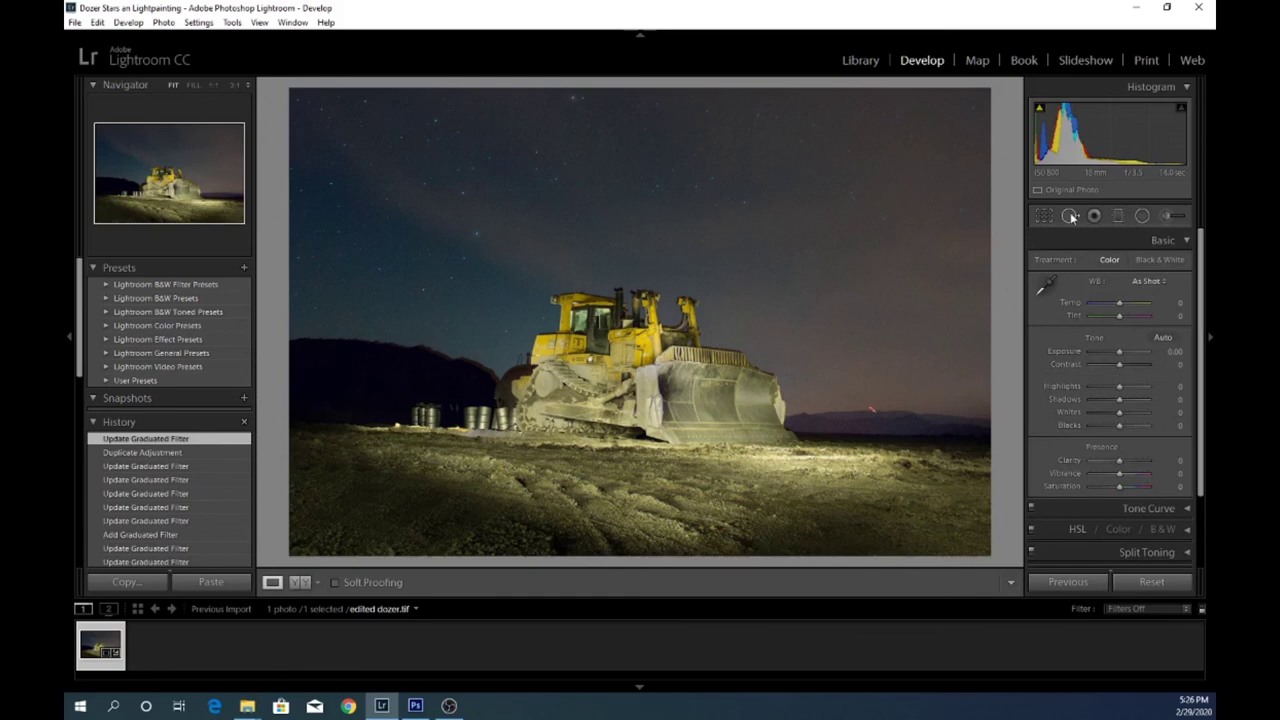
Duplicate the bottom-right graduated filter and nudge the copy up-left to deepen the darkening.
click(1118, 215)
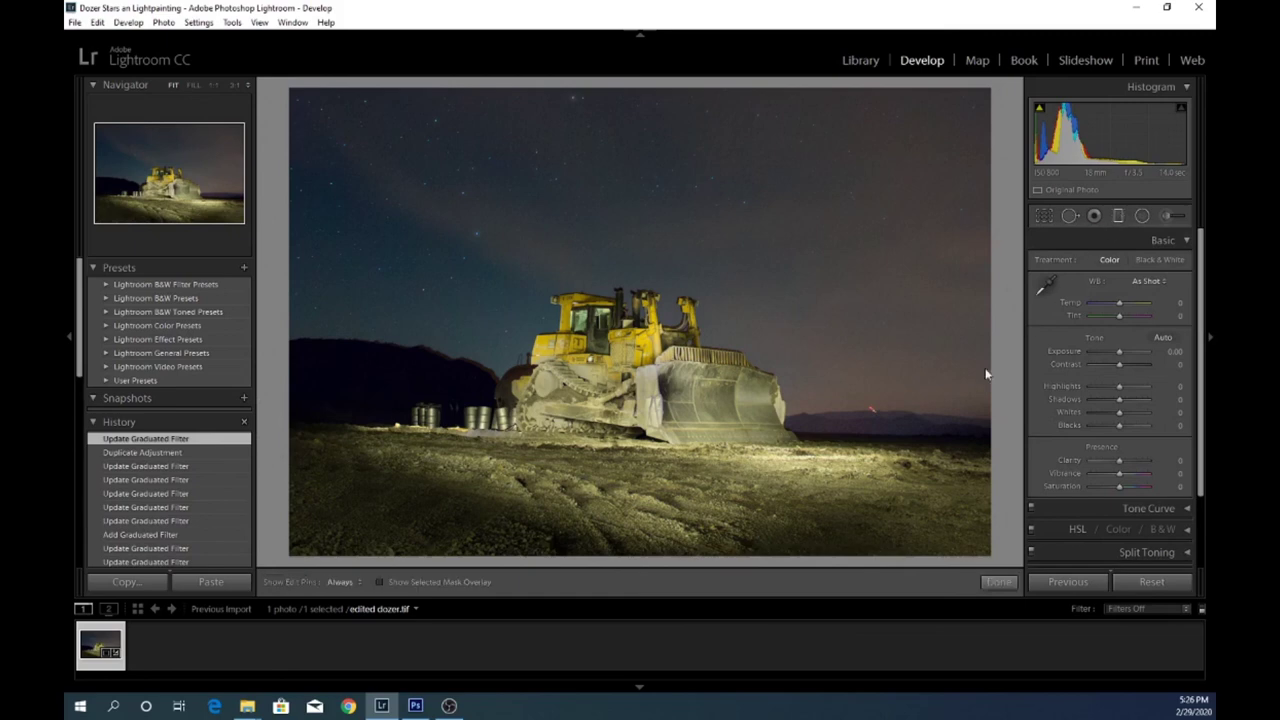
click(859, 478)
right_click(859, 478)
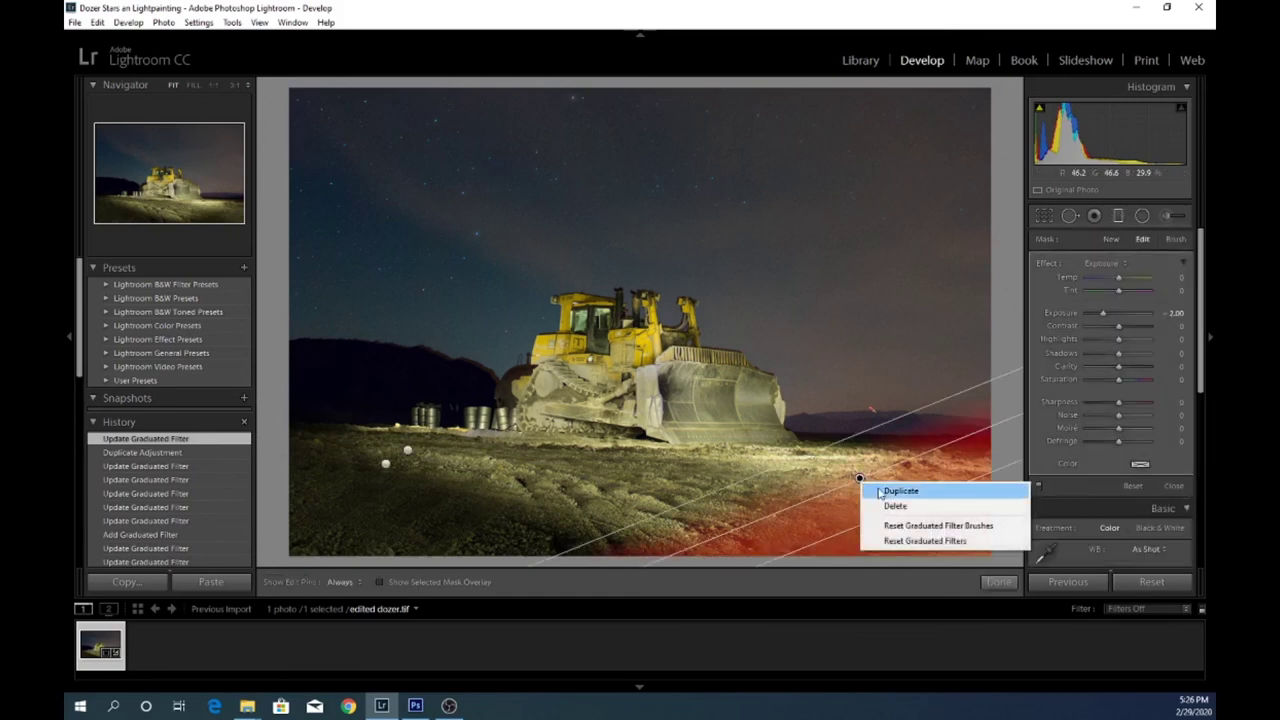
click(899, 491)
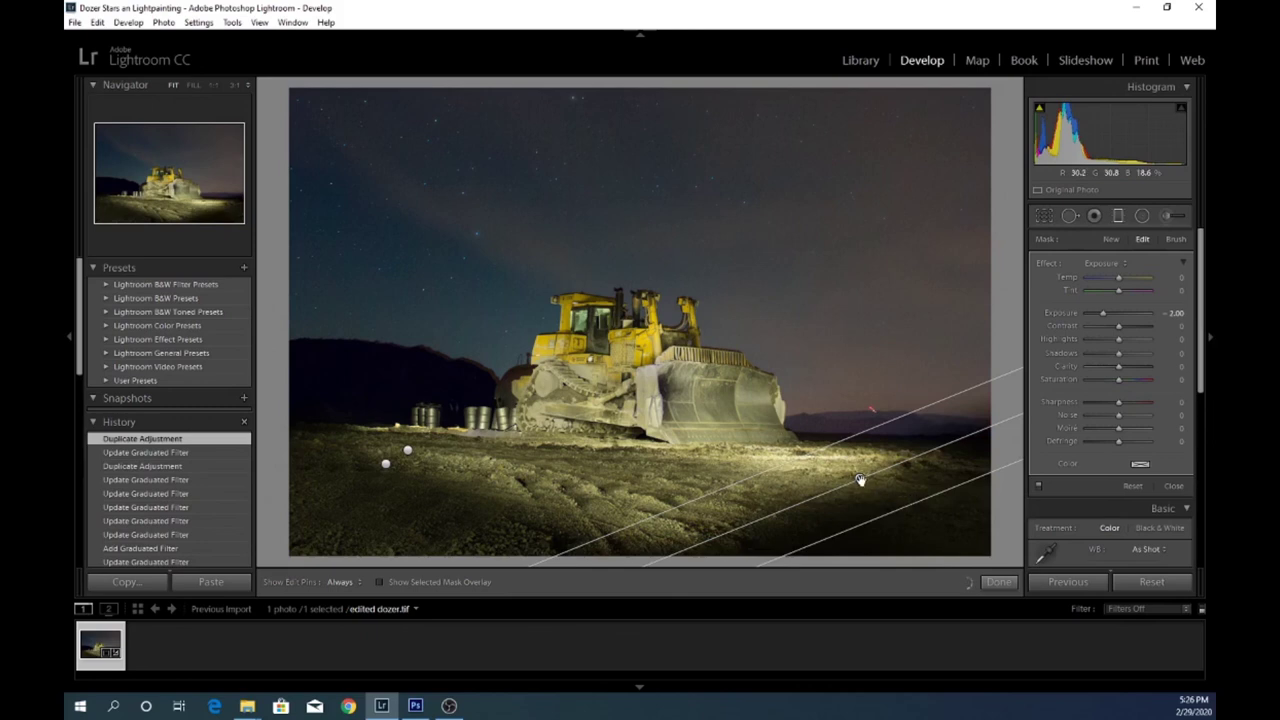
drag(860, 479, 841, 460)
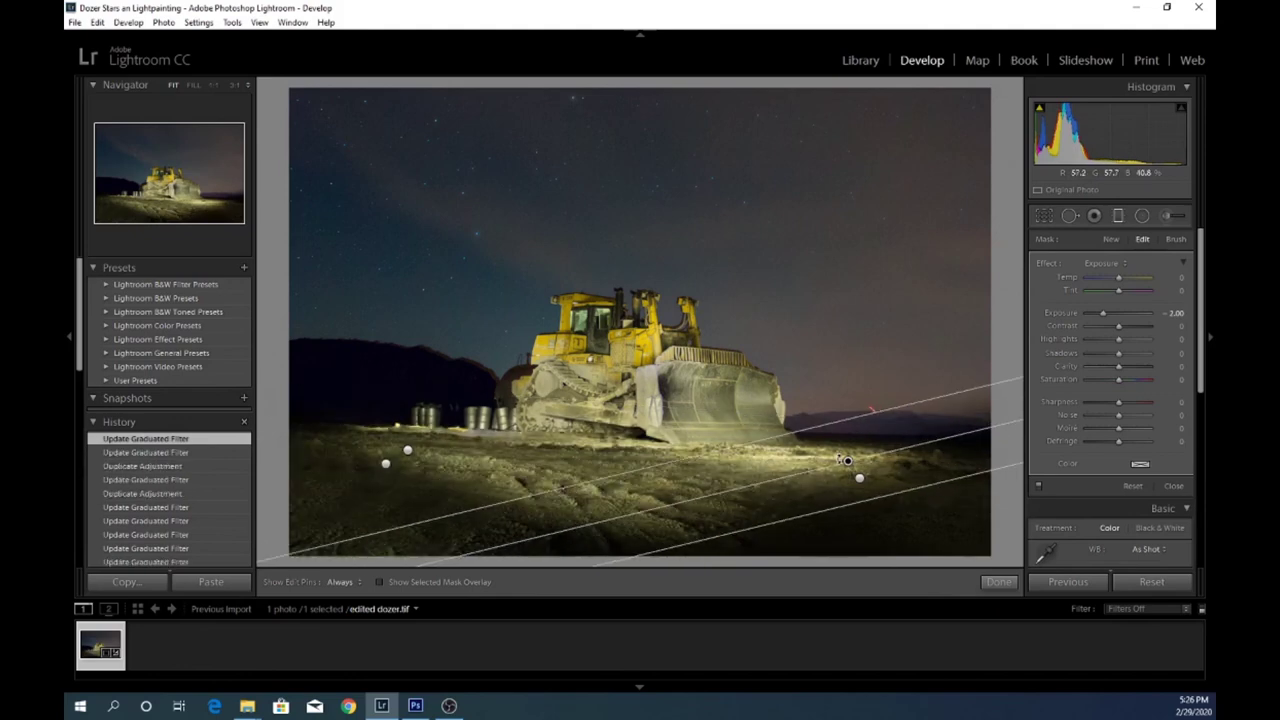
click(990, 582)
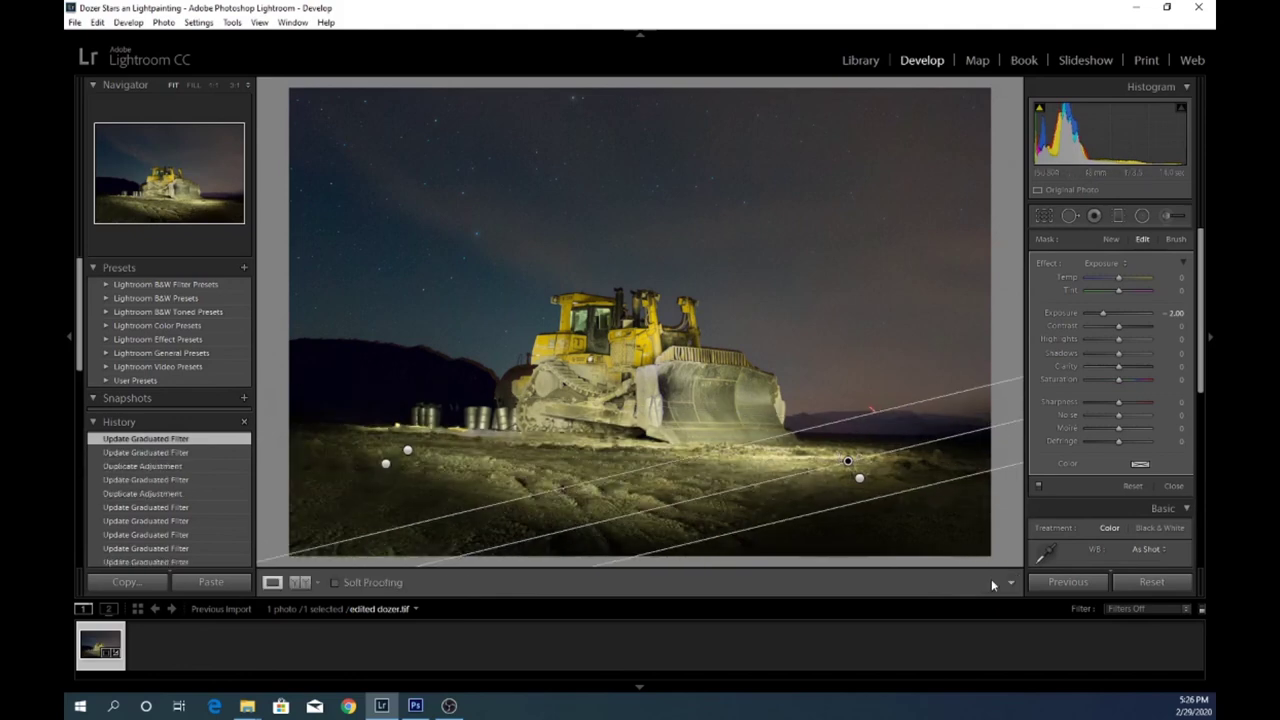
Add a level graduated filter rising across the bottom foreground.
click(1118, 217)
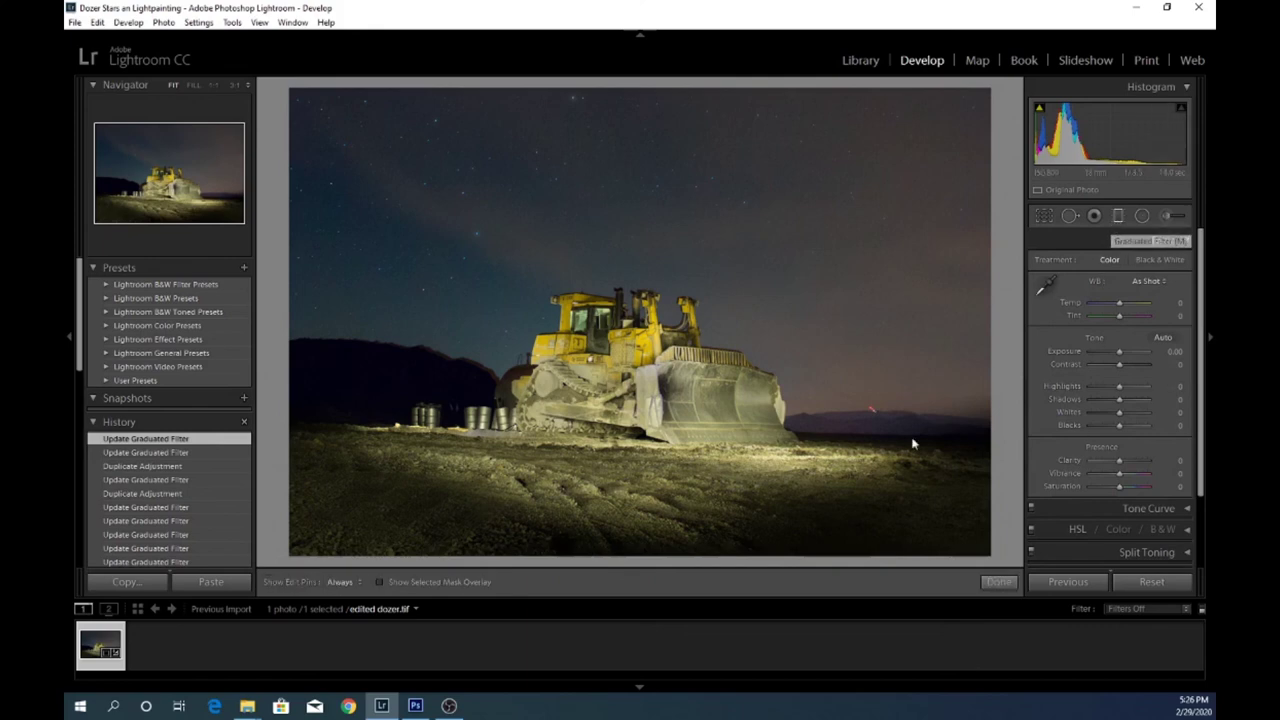
drag(656, 561, 656, 474)
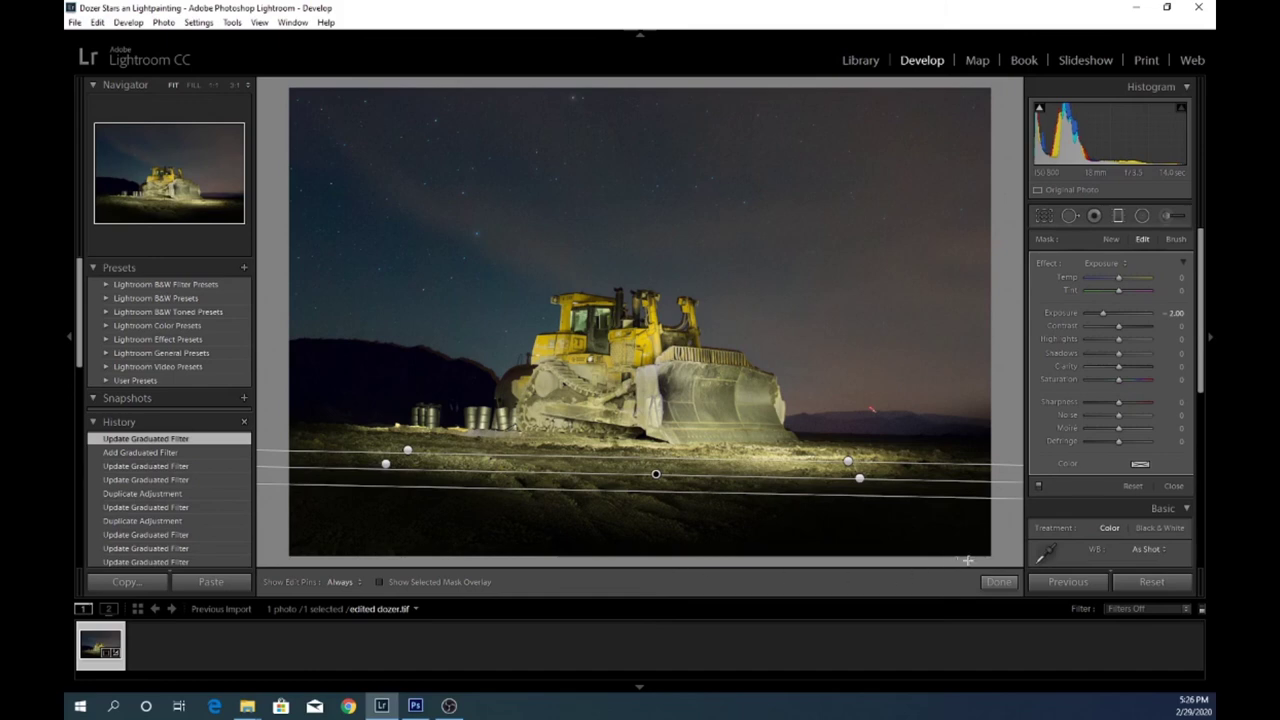
click(998, 582)
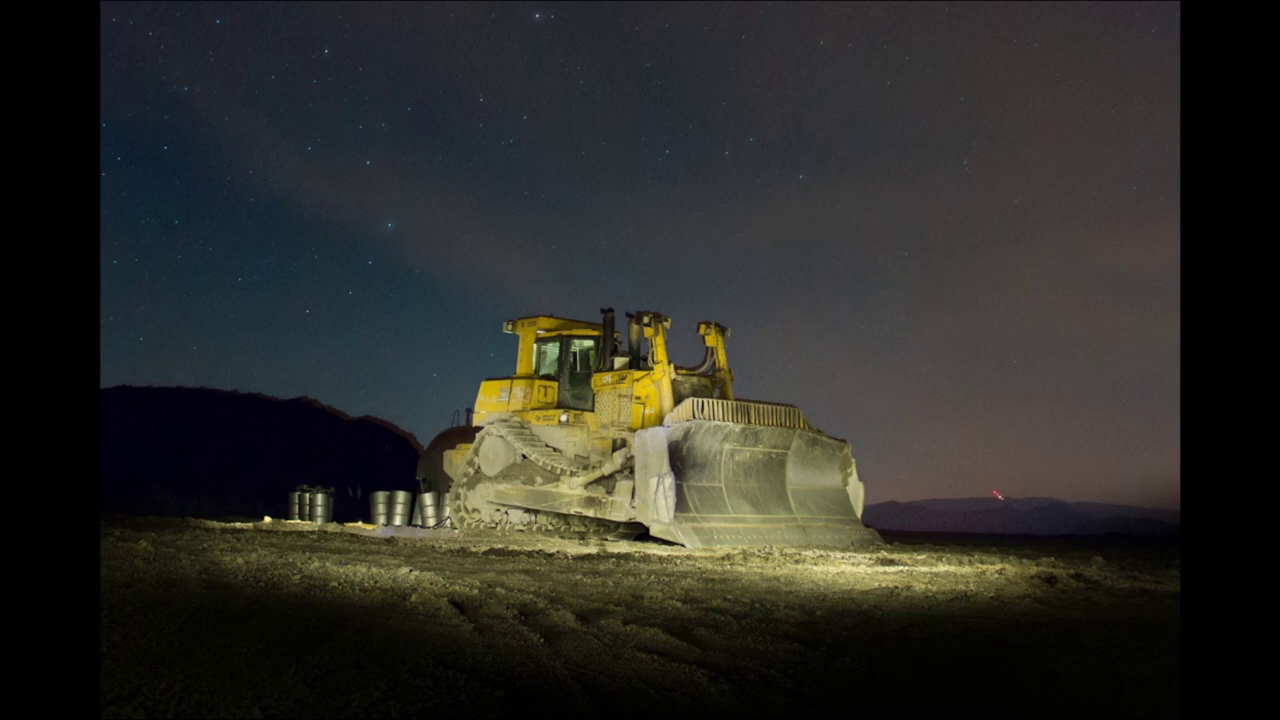
Exit the full-screen preview back to Develop with Escape.
key(Escape)
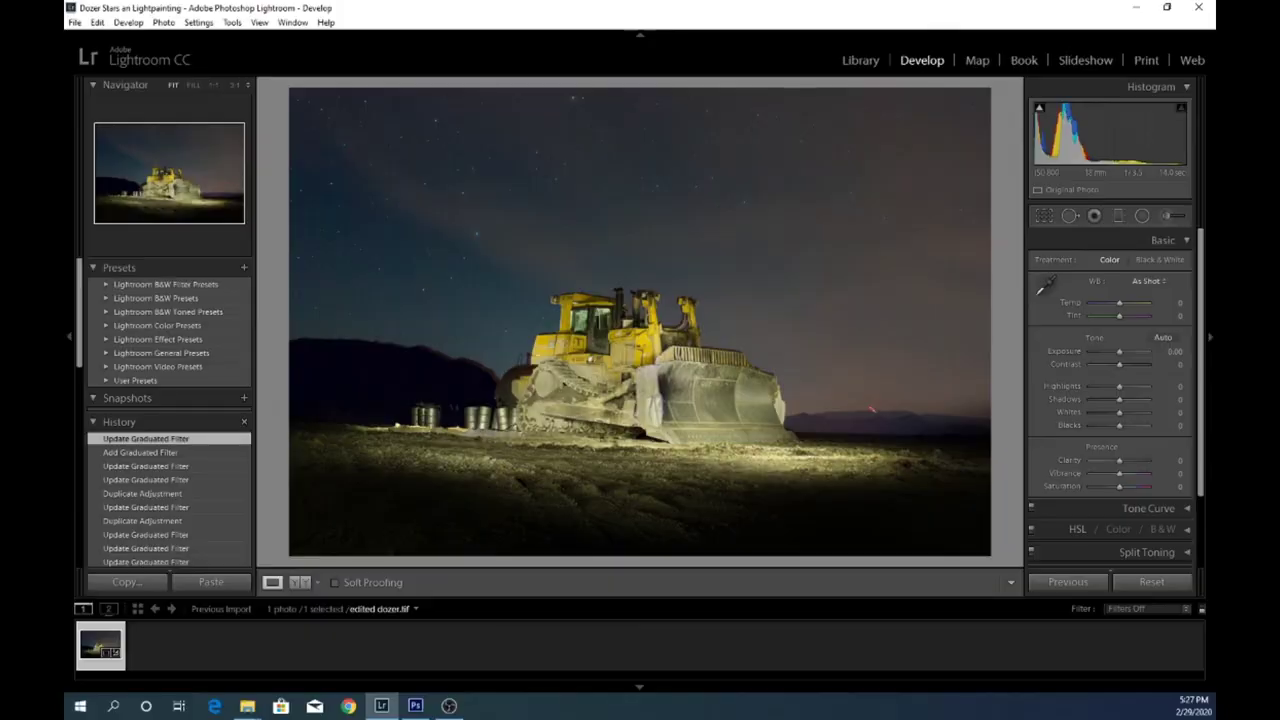